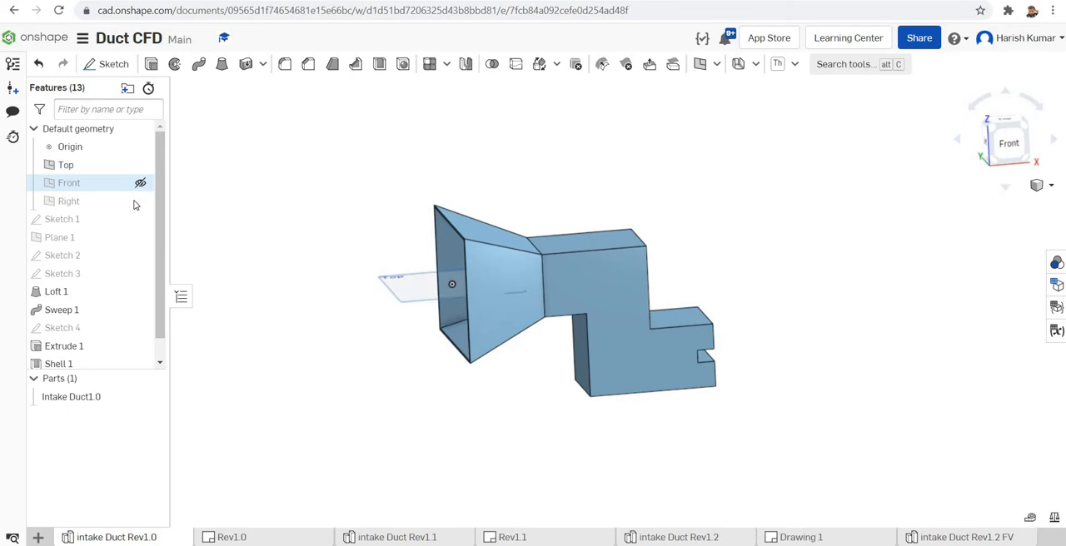
- Show the Right plane and examine the intake duct model from its inlet and outlet sides
click(140, 203)
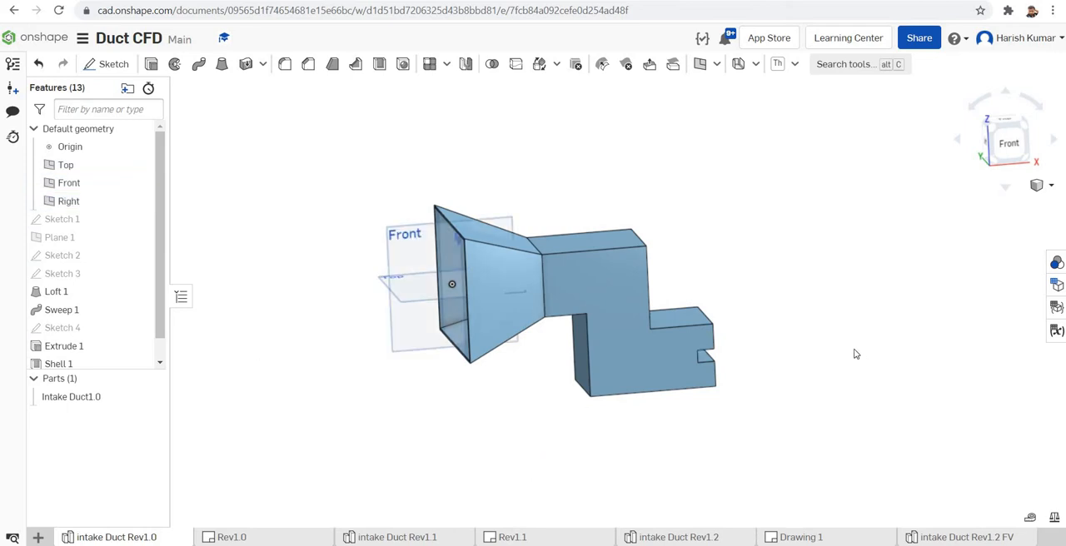
scroll(857, 354, up, 2)
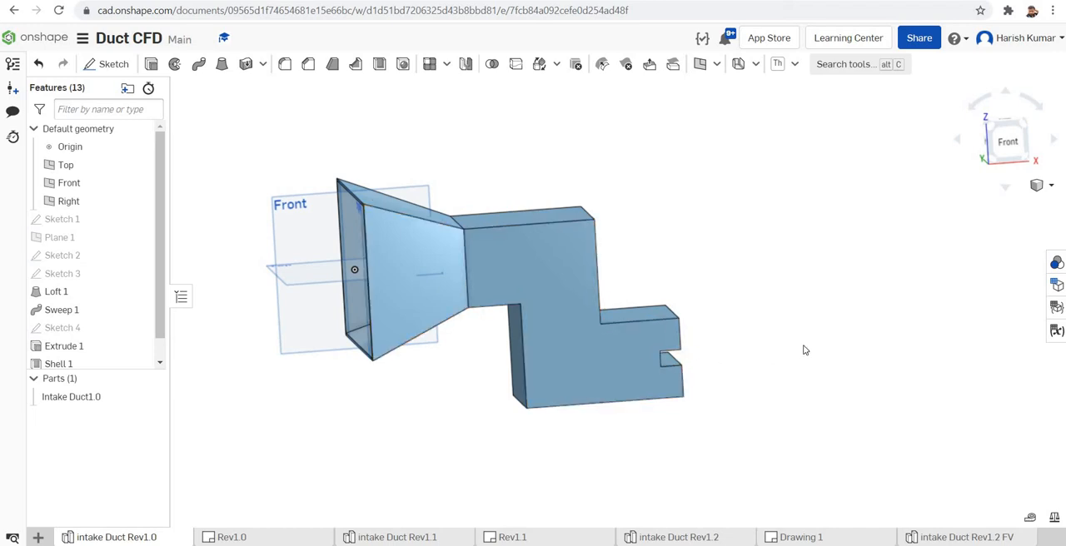
right_drag(801, 344, 784, 348)
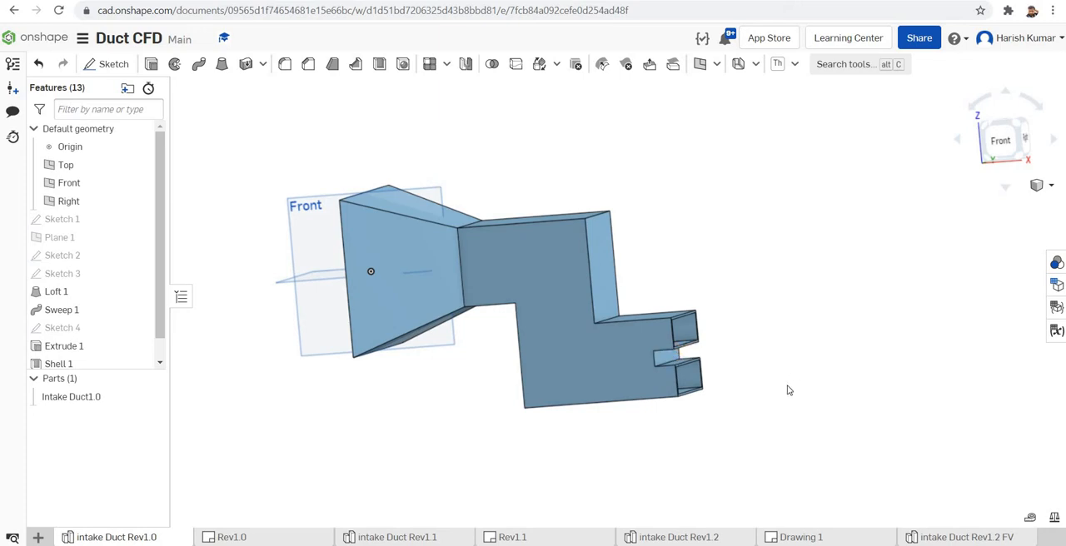
right_drag(790, 396, 762, 409)
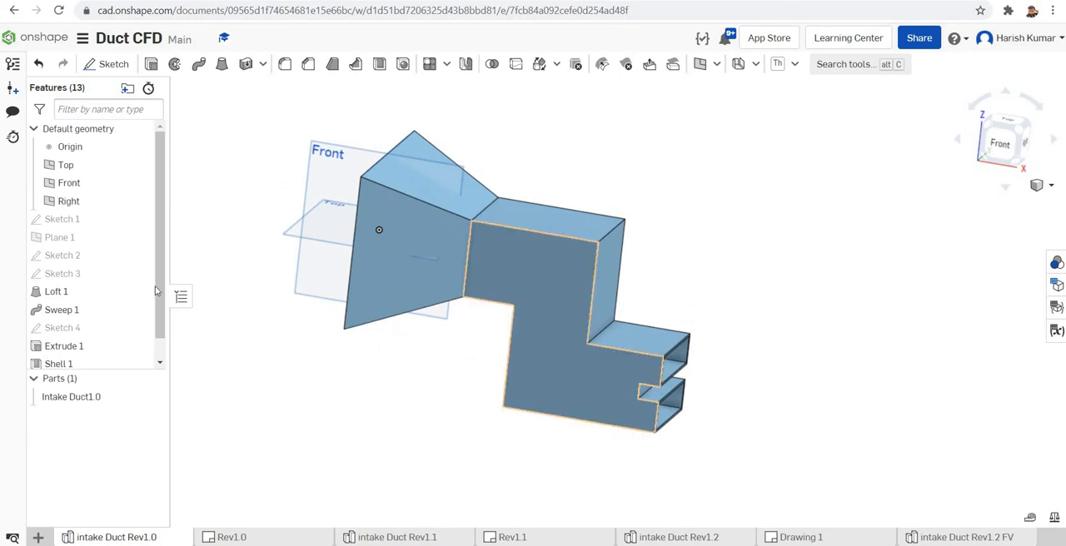
scroll(161, 295, down, 2)
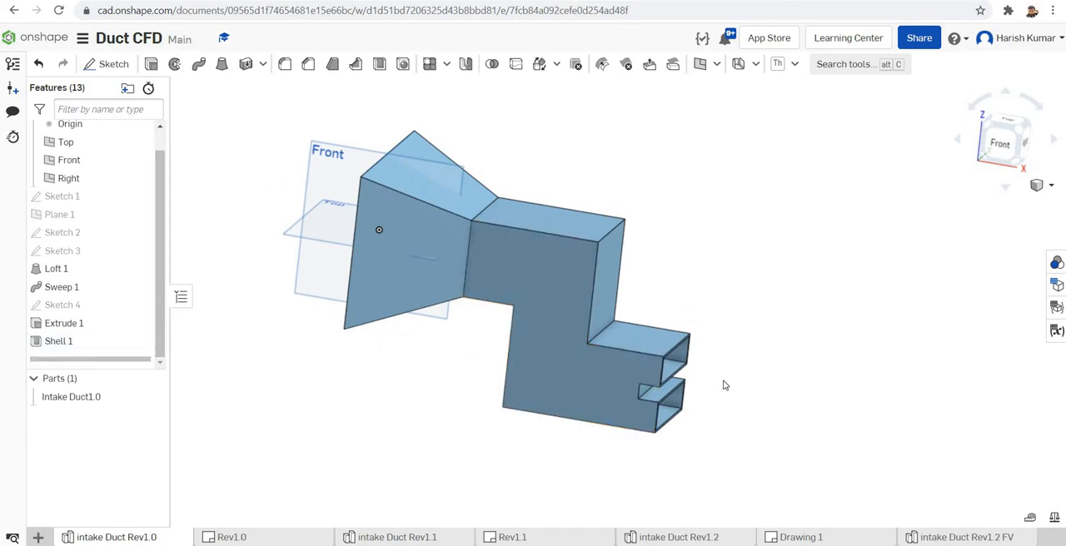
scroll(724, 385, up, 1)
scroll(724, 386, down, 2)
drag(749, 384, 765, 348)
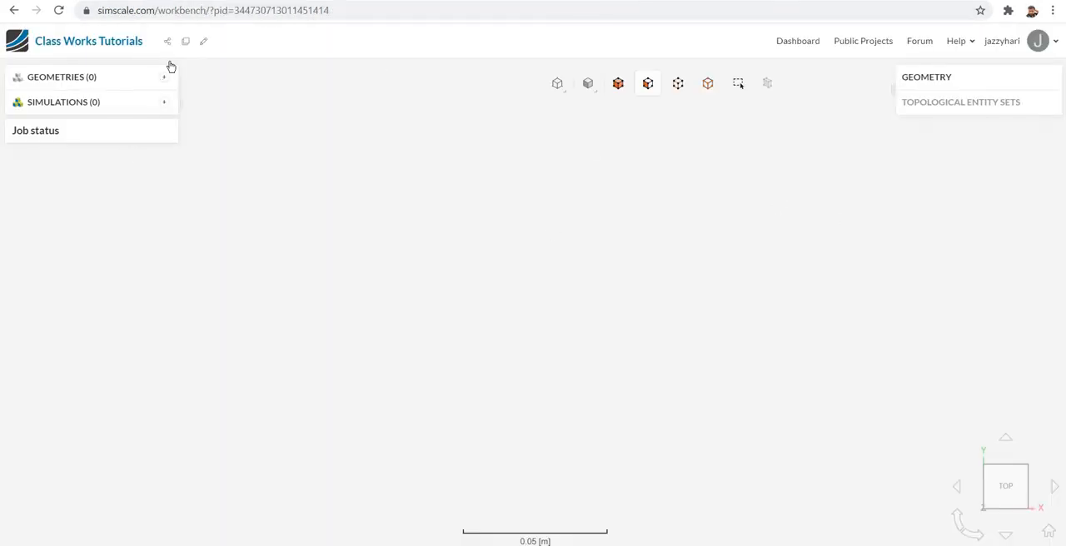
- Switch to SimScale and import the intake duct geometry from Onshape into the Class Works Tutorials project
click(166, 79)
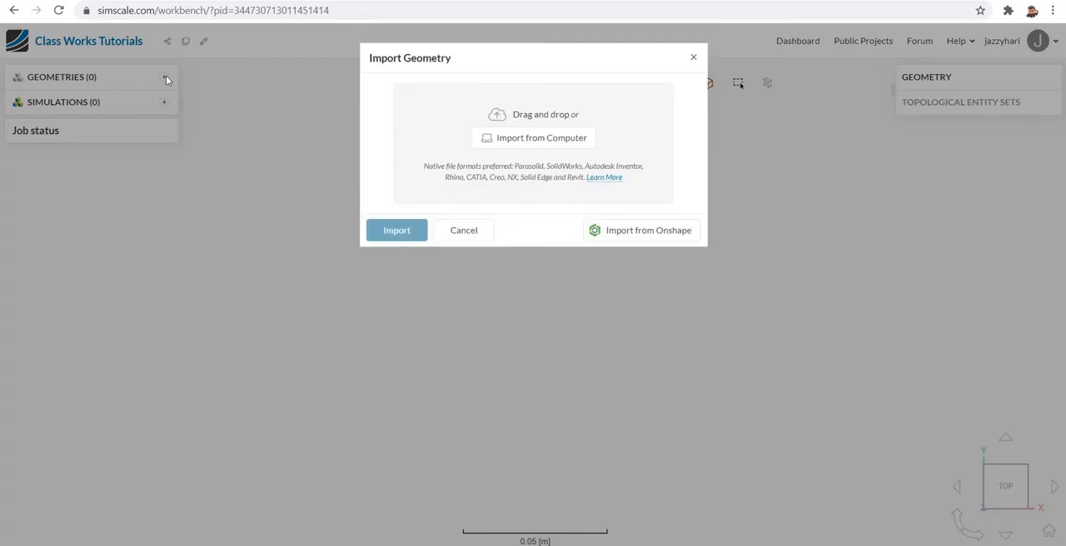
click(657, 237)
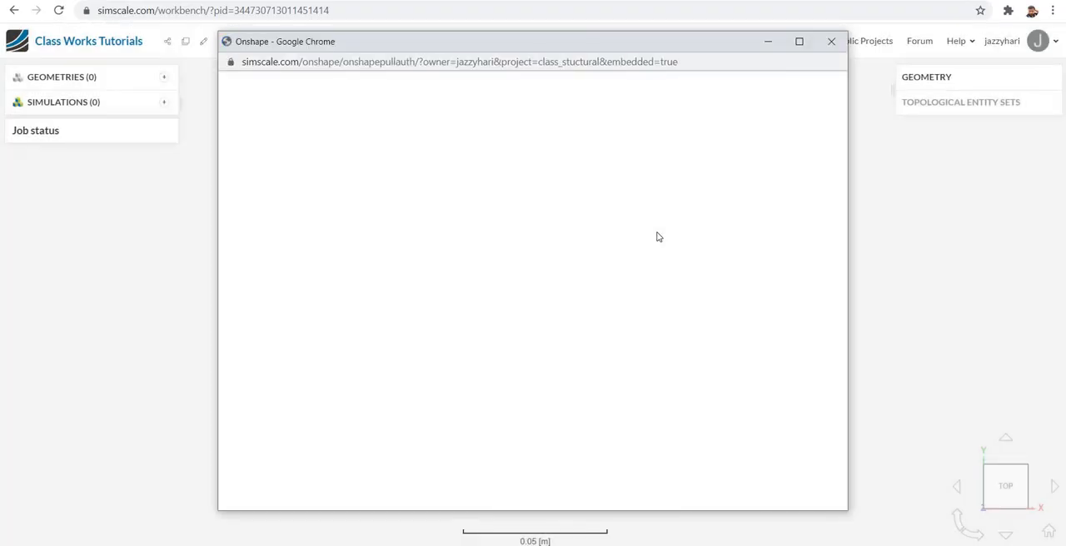
click(831, 43)
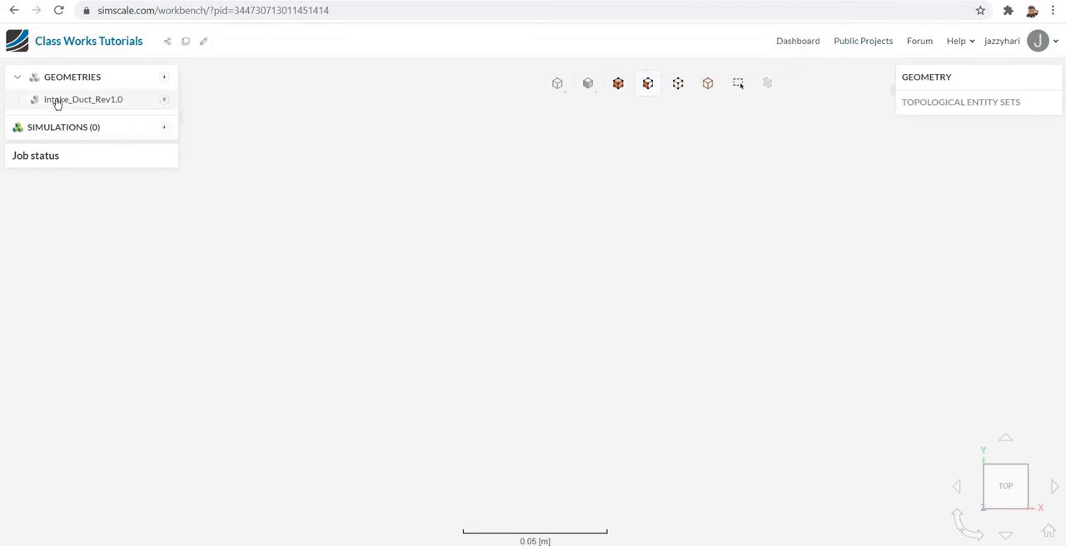
- Open the intake_Duct_Rev1.0 geometry, inspect the duct's shape from several sides and close its settings
click(105, 103)
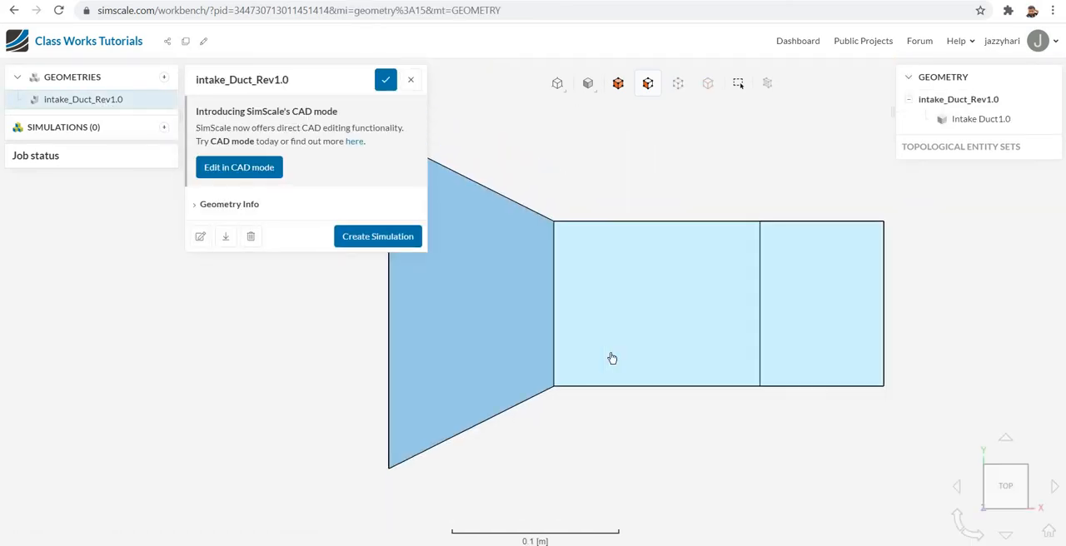
scroll(643, 372, up, 1)
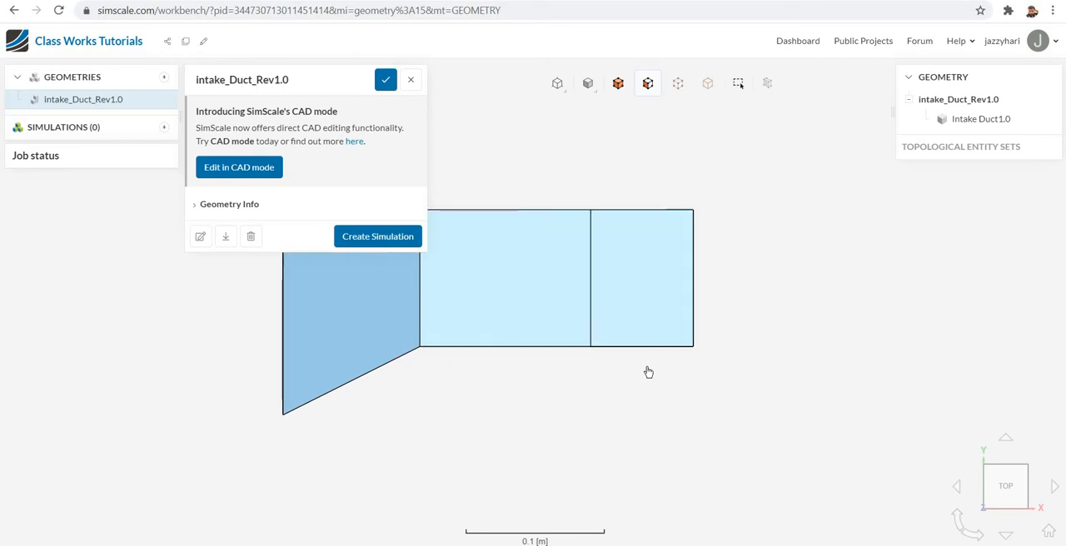
scroll(643, 373, down, 2)
drag(689, 375, 718, 239)
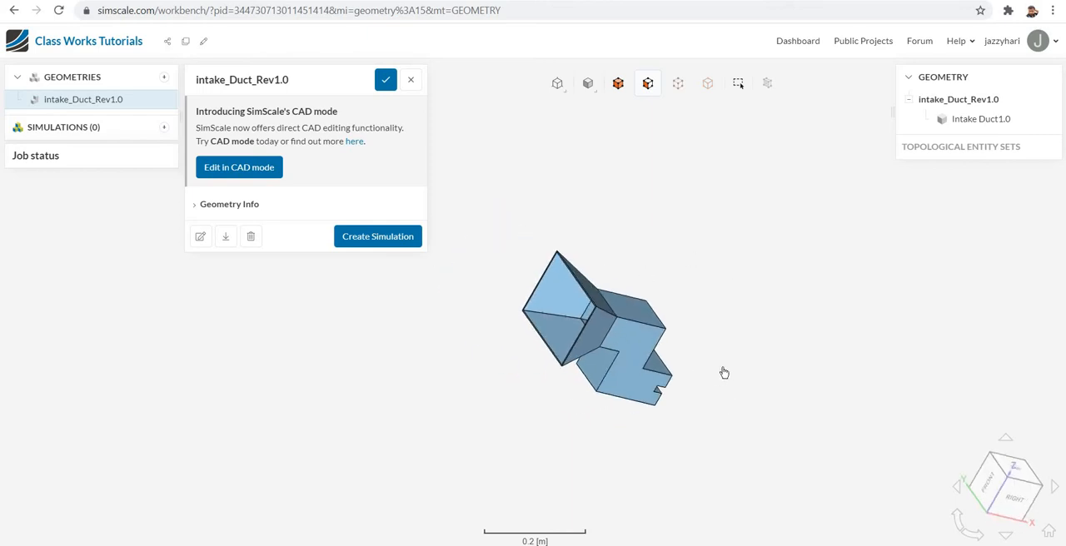
drag(704, 385, 629, 337)
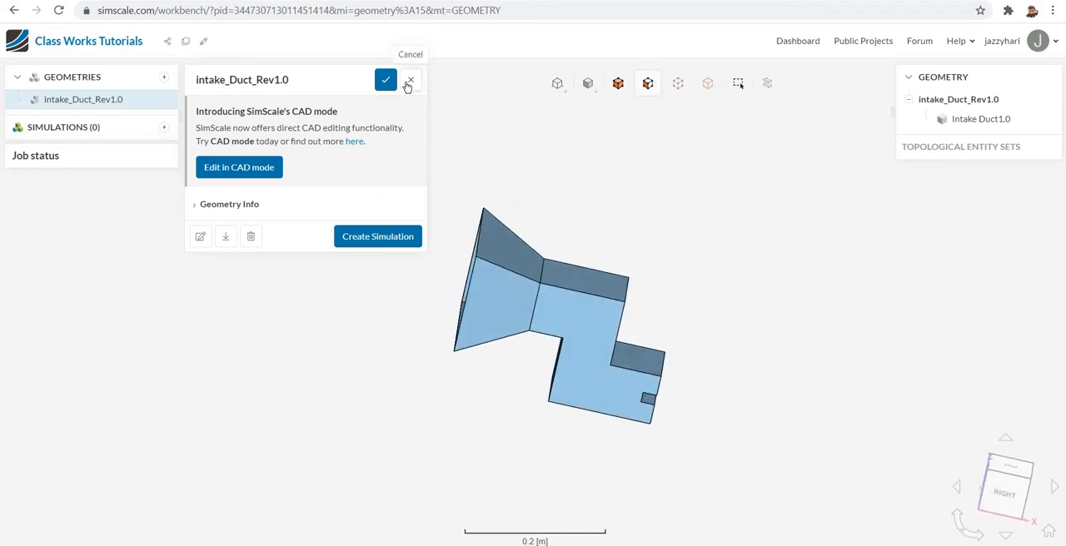
click(409, 82)
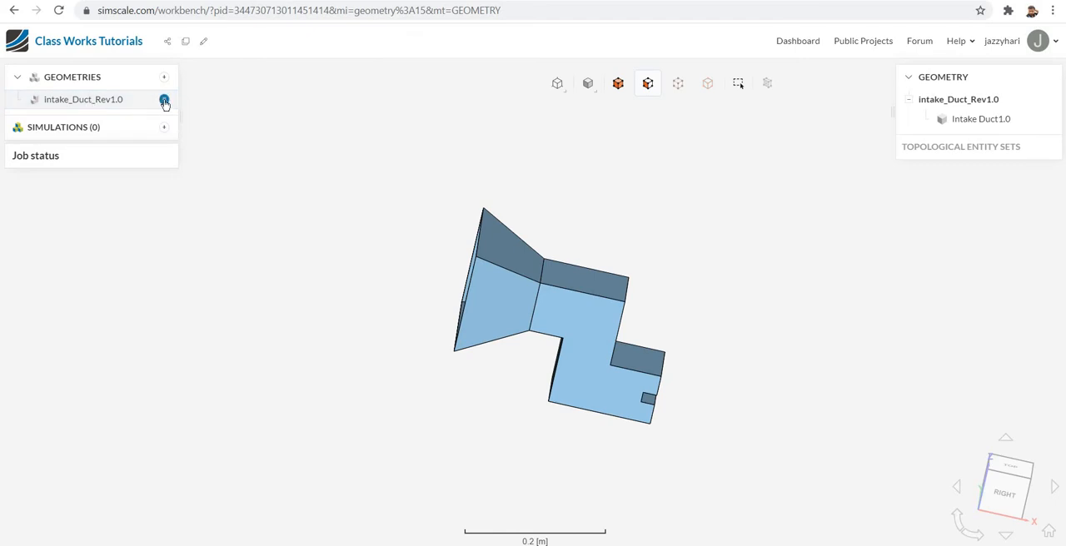
- Add an Open inner region operation to intake_Duct_Rev1.0 and assign the rim face of the large inlet as a boundary face
mouse_move(194, 150)
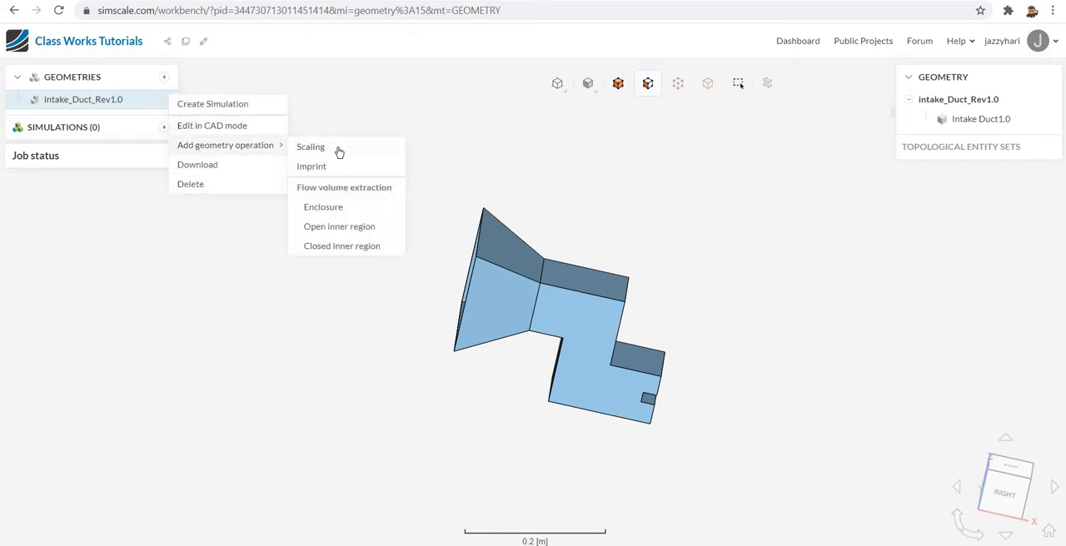
click(330, 232)
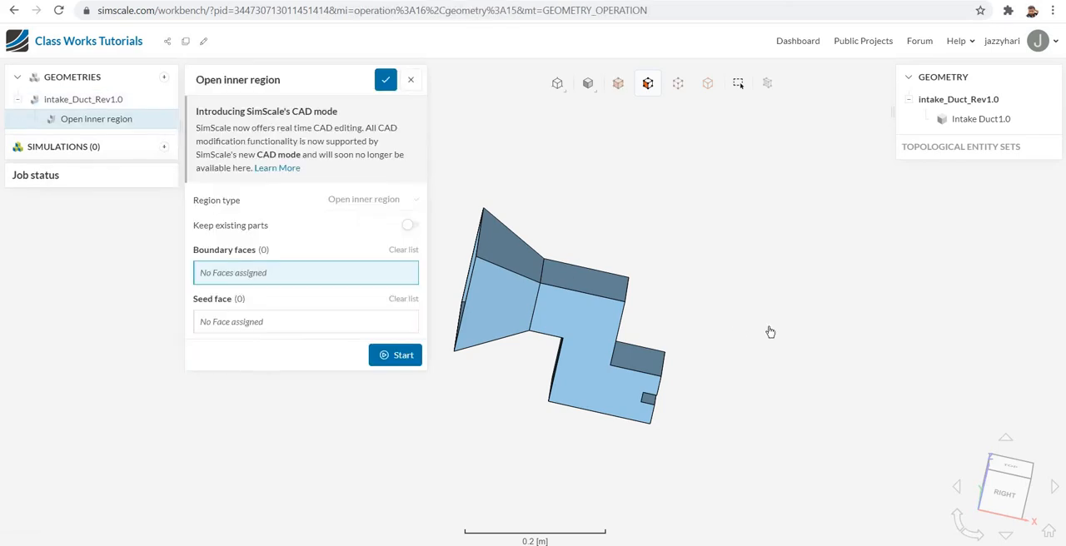
right_drag(781, 331, 832, 323)
drag(591, 417, 695, 442)
scroll(558, 279, down, 3)
scroll(558, 279, up, 5)
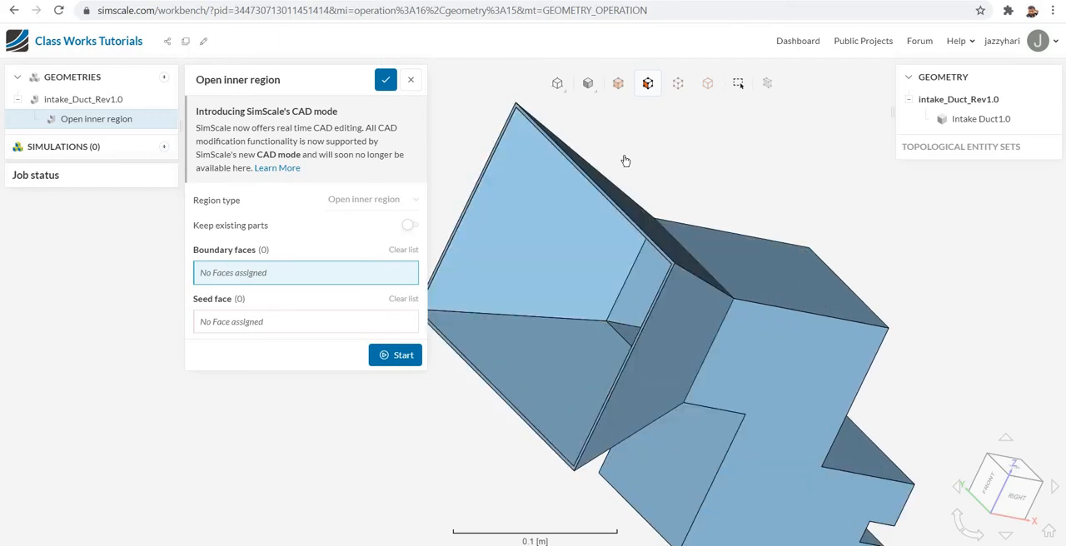
scroll(625, 161, up, 5)
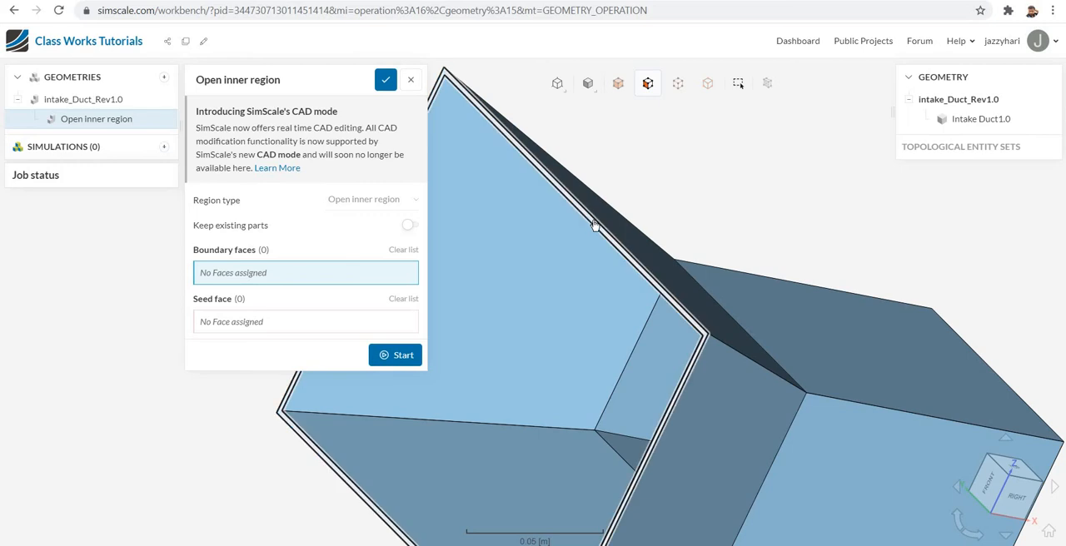
click(595, 227)
- Add the rim faces of both rectangular outlets to the open inner region's boundary faces
scroll(668, 204, up, 2)
scroll(668, 204, down, 5)
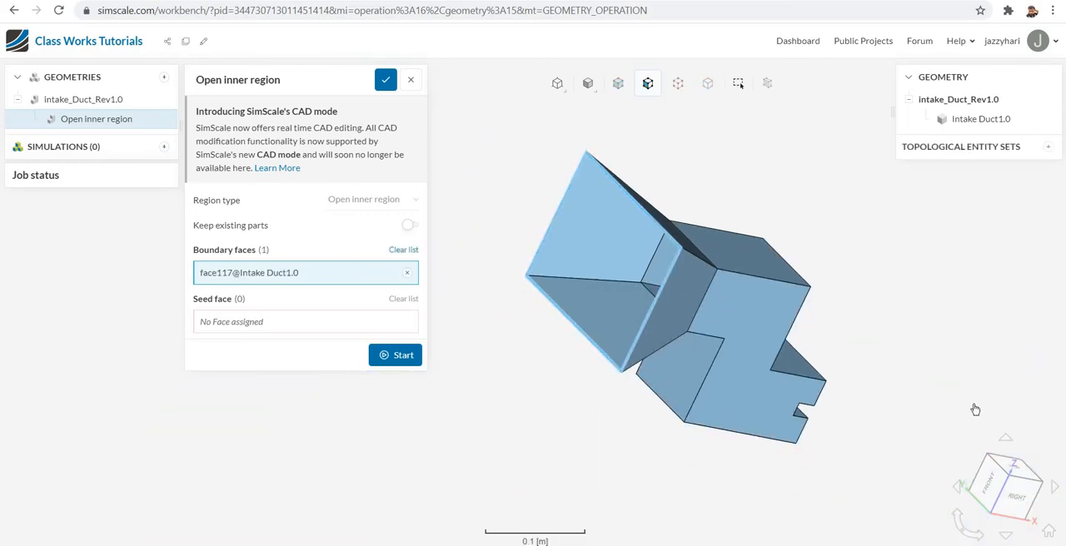
drag(925, 389, 619, 362)
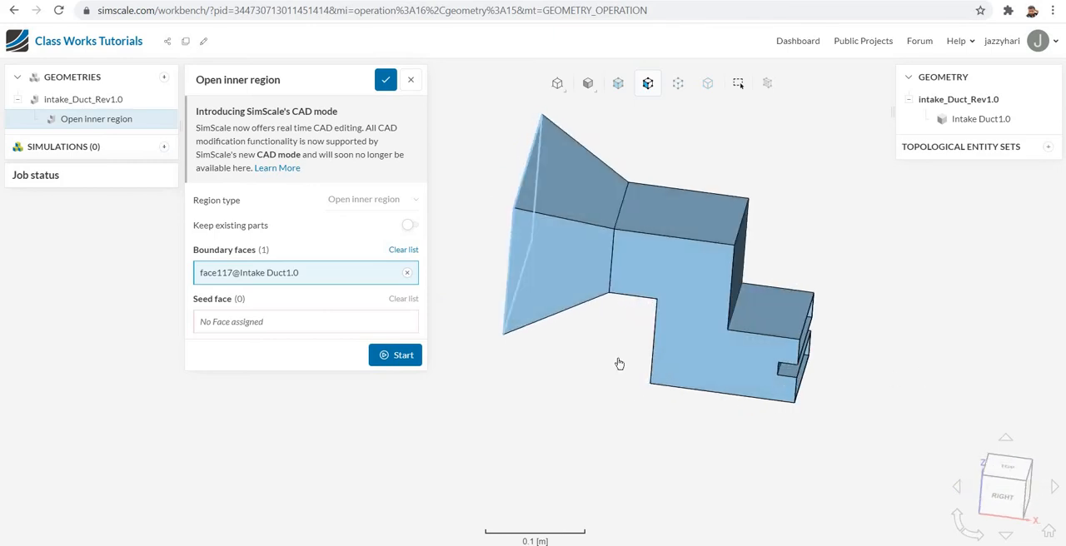
scroll(708, 350, down, 2)
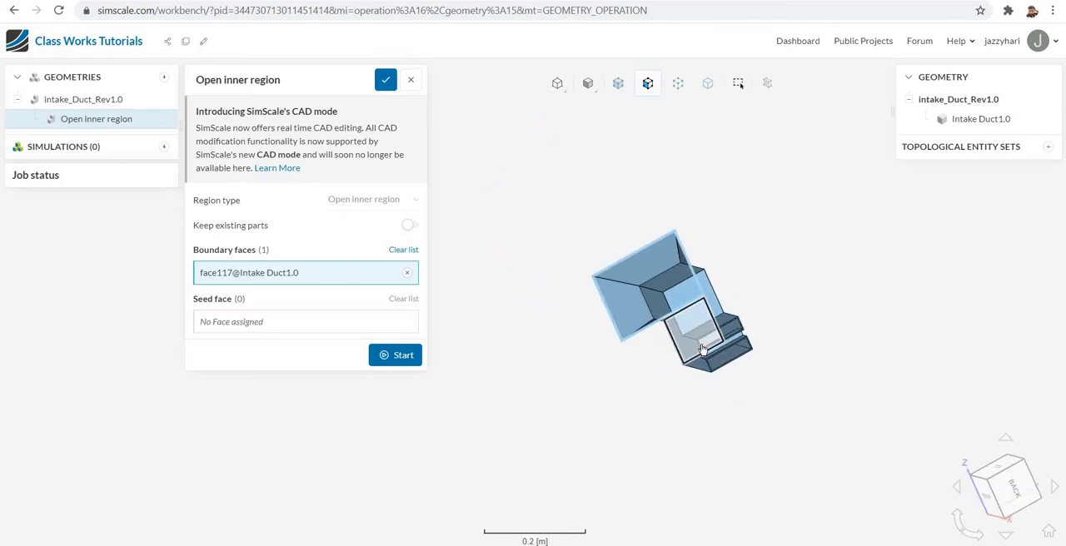
scroll(713, 350, up, 5)
scroll(713, 351, up, 2)
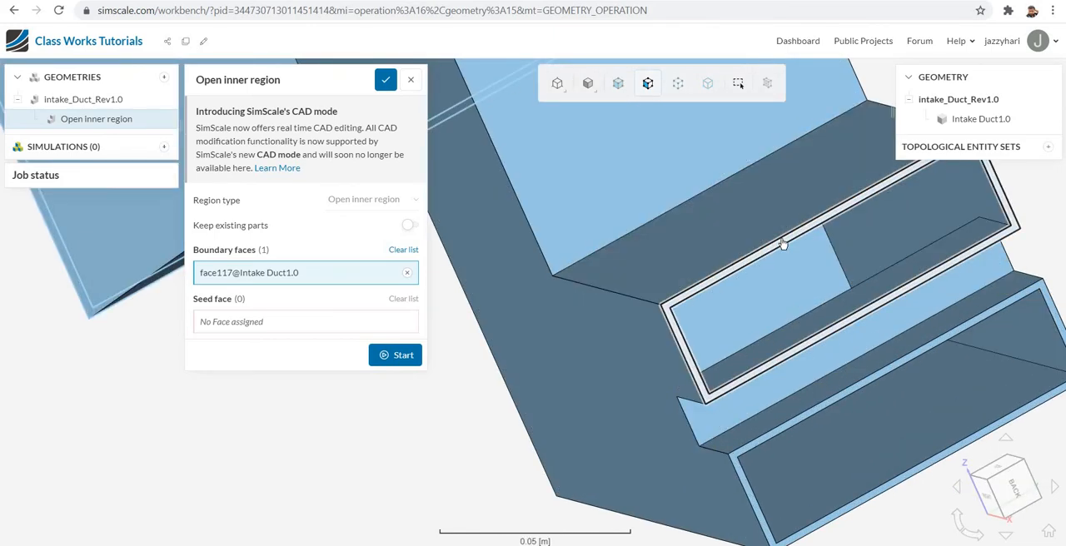
click(783, 243)
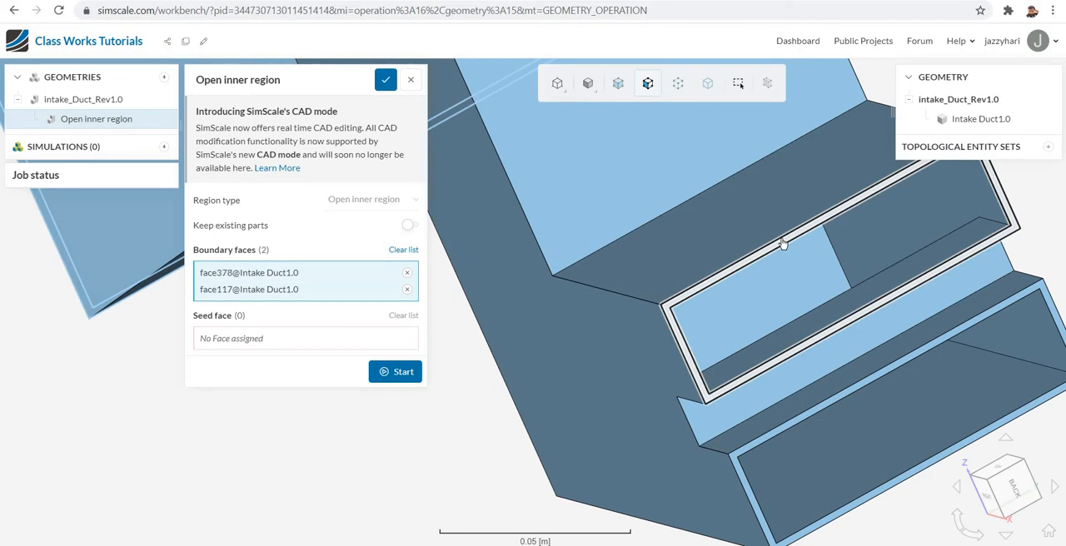
click(789, 428)
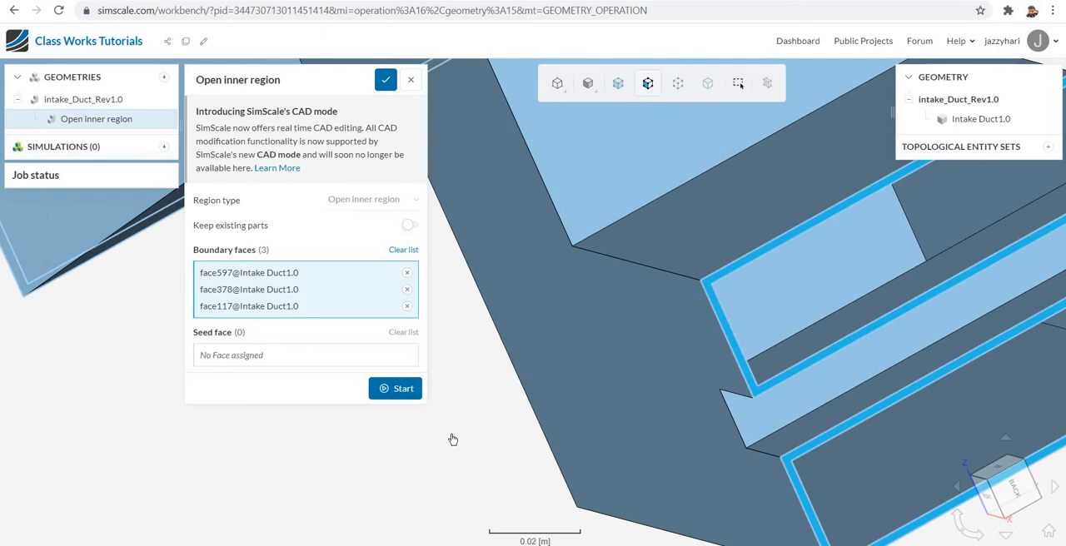
- Assign the inner floor face of the lower outlet as seed face and run the open inner region extraction
scroll(452, 440, down, 2)
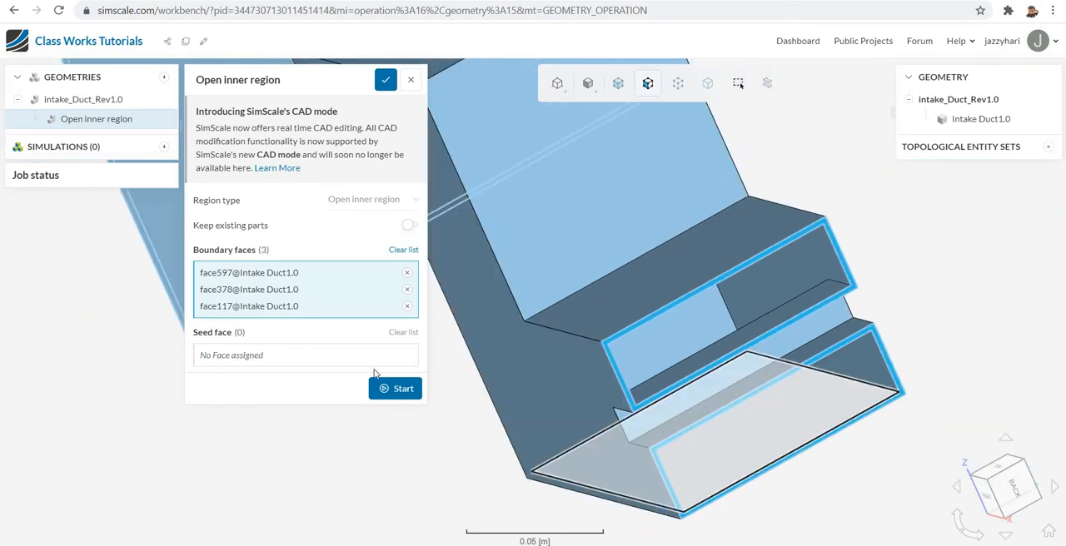
click(280, 360)
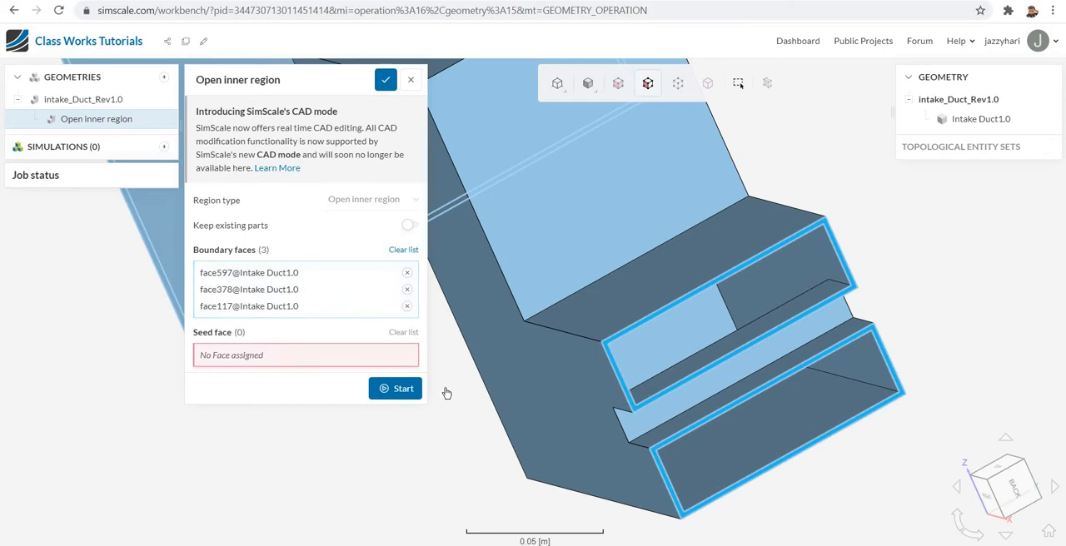
click(771, 444)
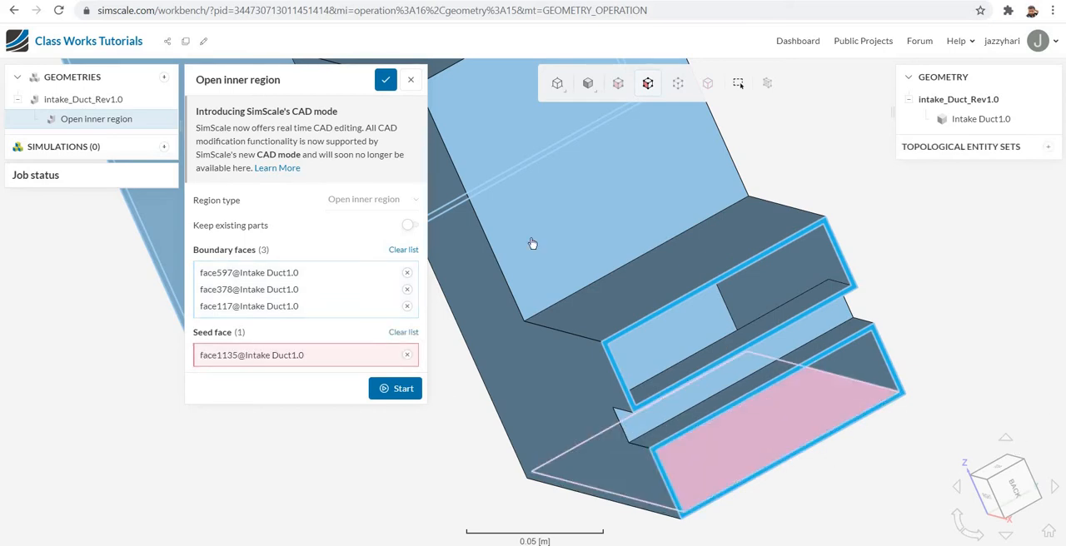
click(399, 390)
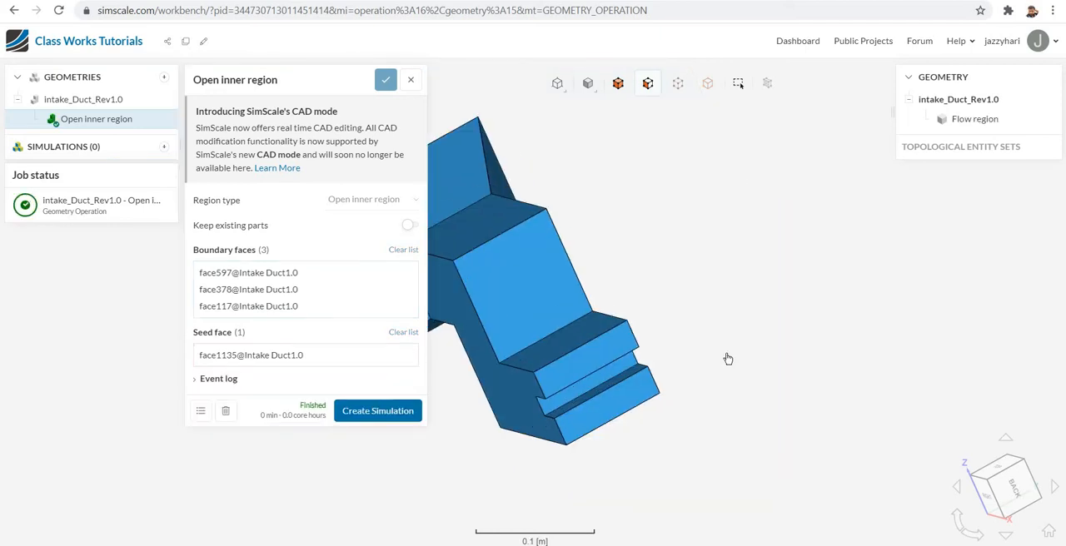
- Create an Incompressible simulation from the extracted flow region of intake_Duct_Rev1.0
drag(557, 412, 769, 395)
scroll(748, 378, down, 4)
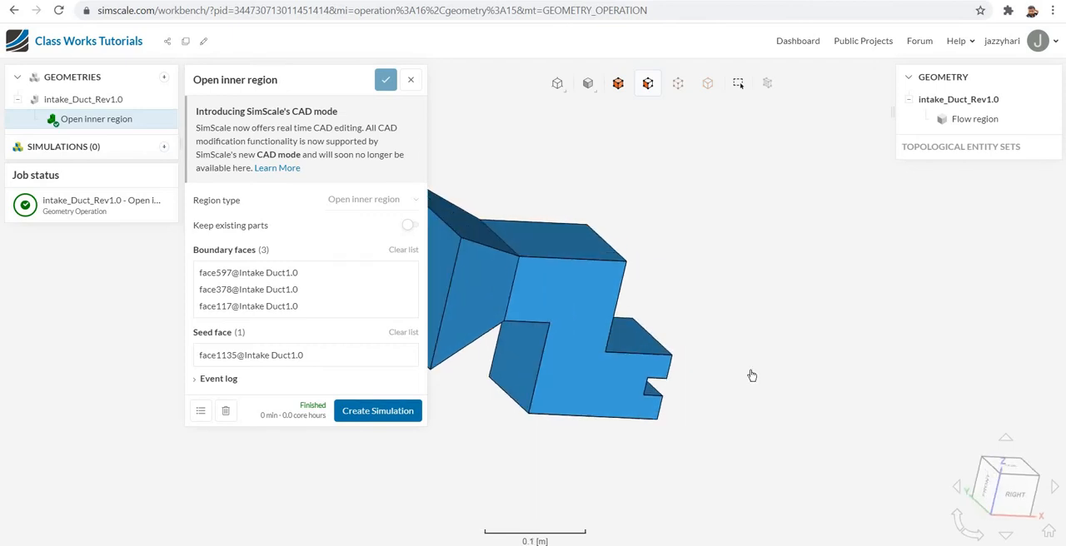
drag(775, 417, 818, 388)
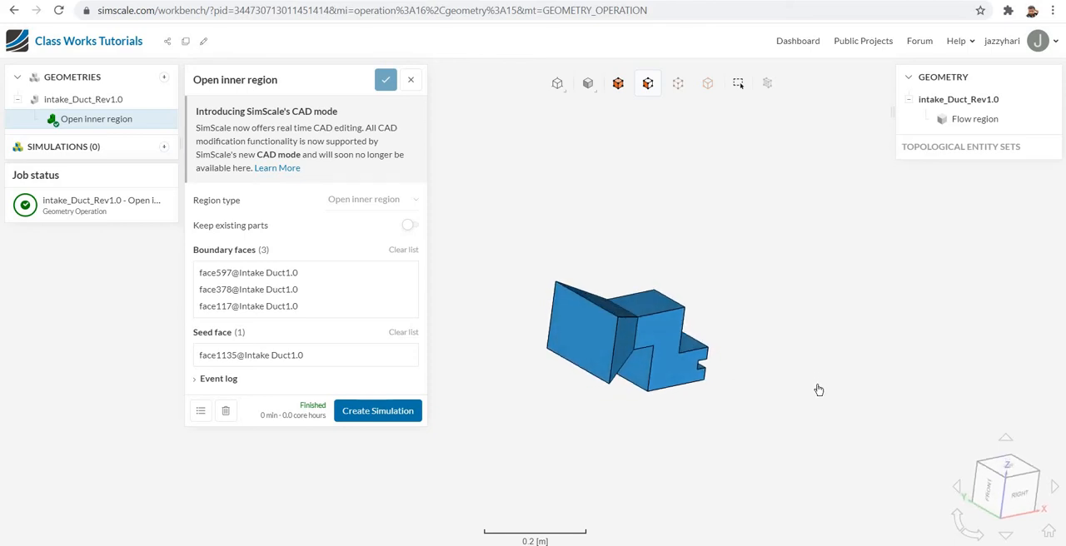
click(372, 414)
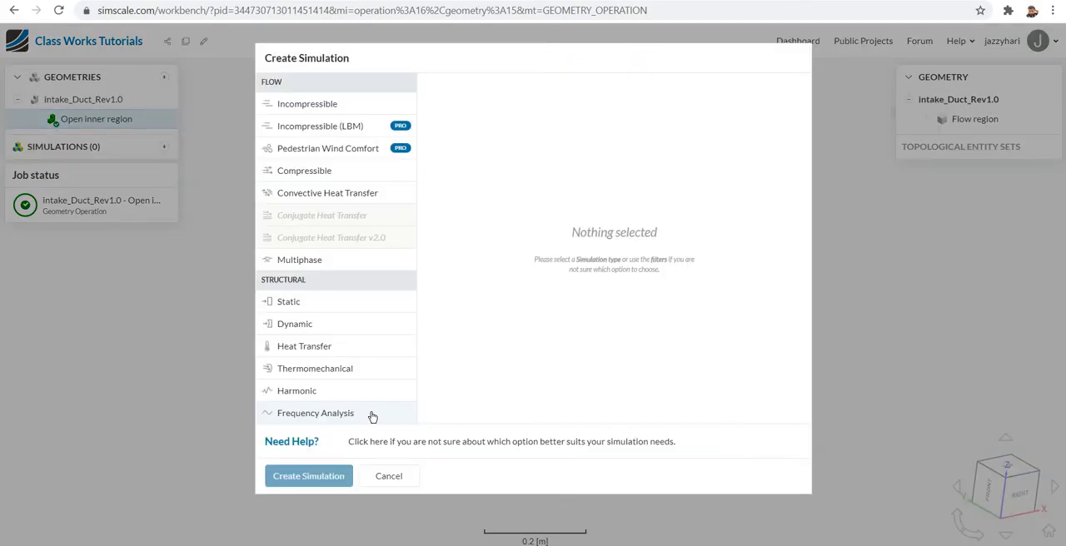
click(329, 113)
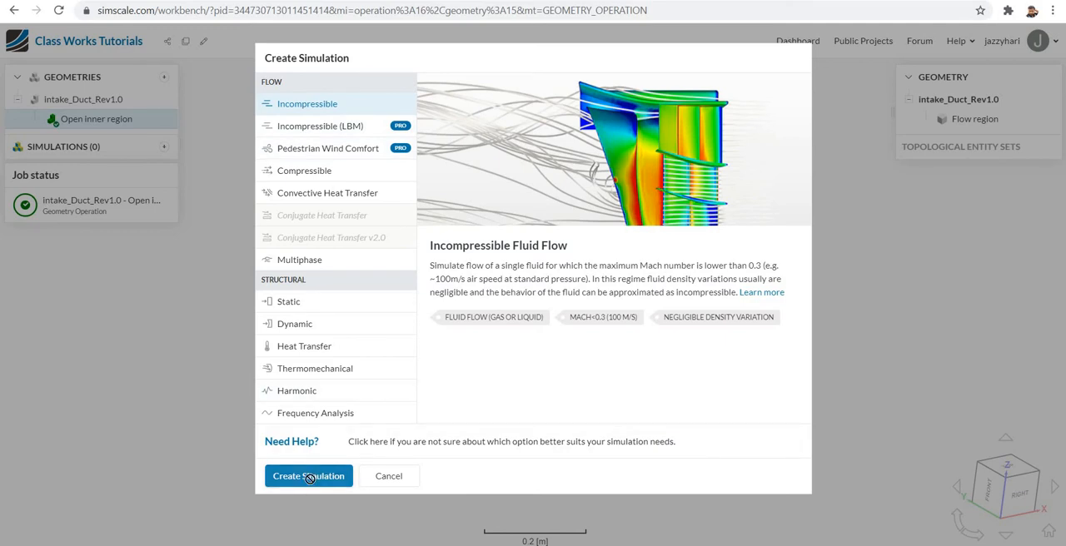
click(309, 482)
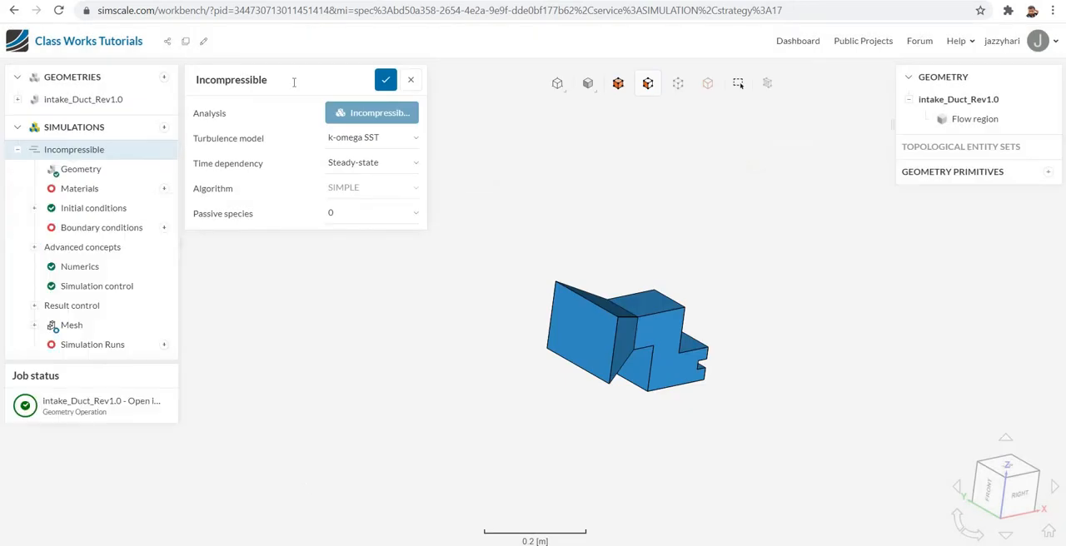
- Rename the incompressible simulation as rev1.0 and save its settings
double_click(280, 83)
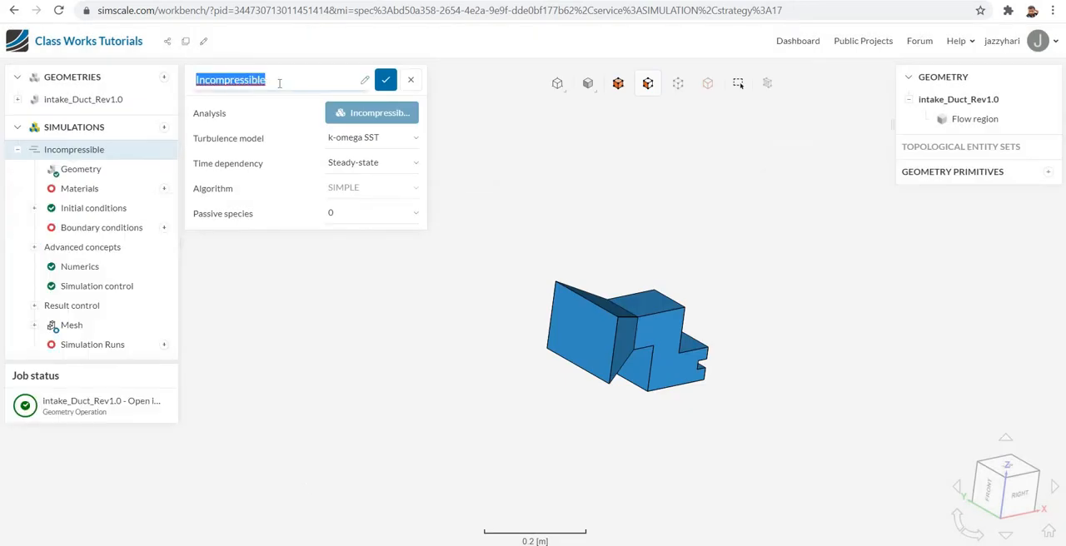
text(rev1)
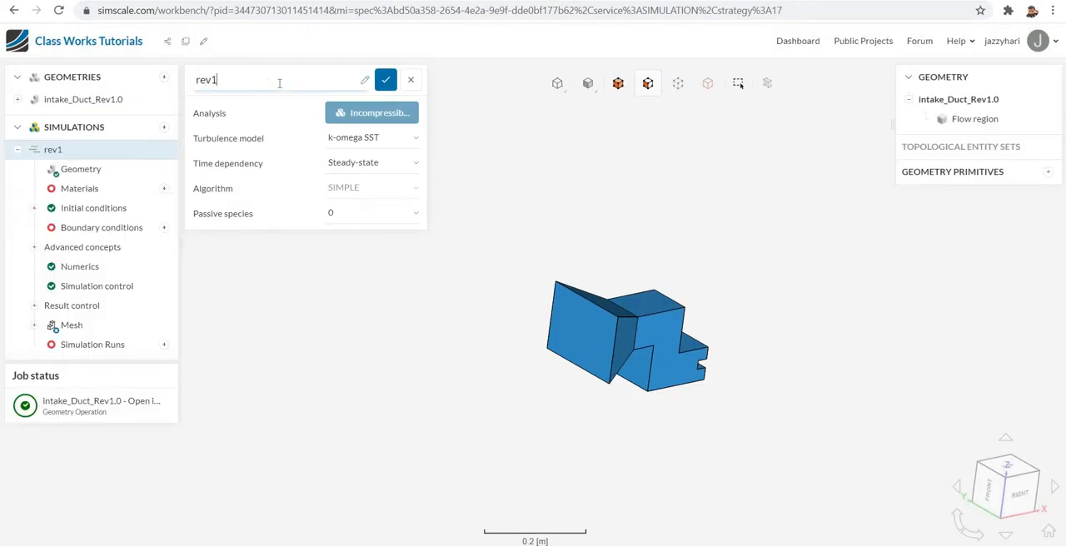
text(.0)
click(386, 80)
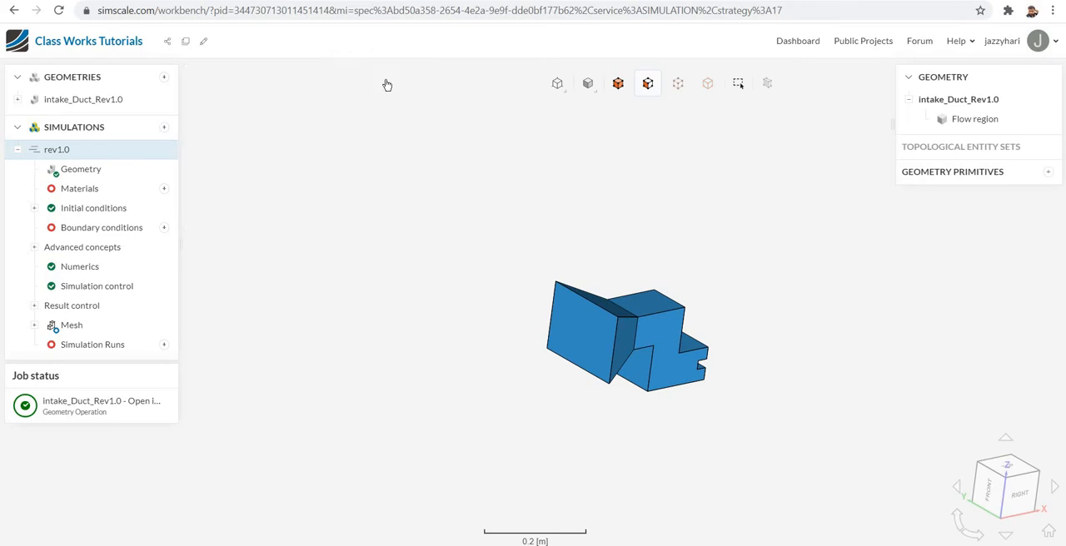
- Add Air as the simulation's material, assigned to the flow region, and save it
click(164, 189)
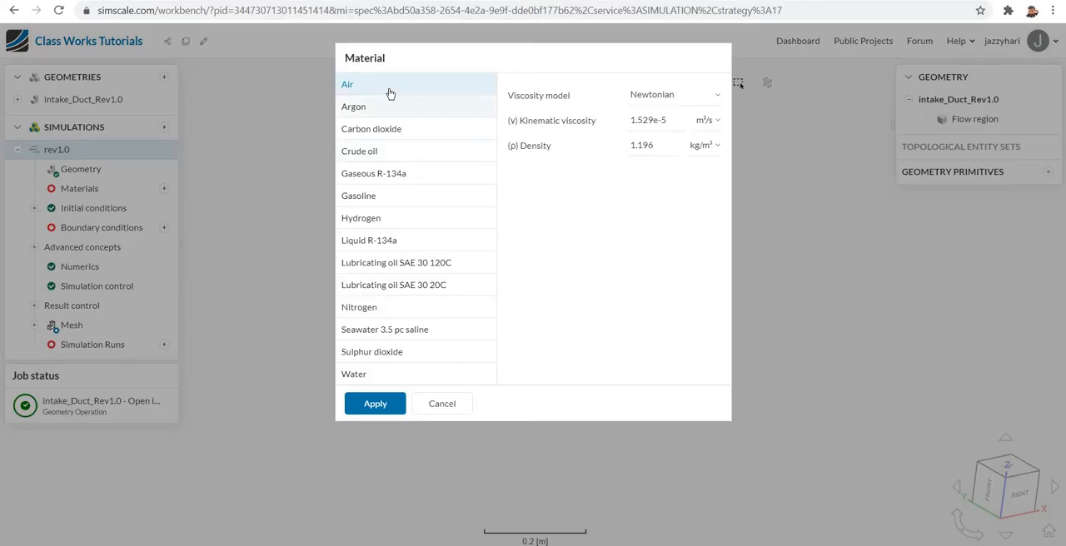
click(385, 408)
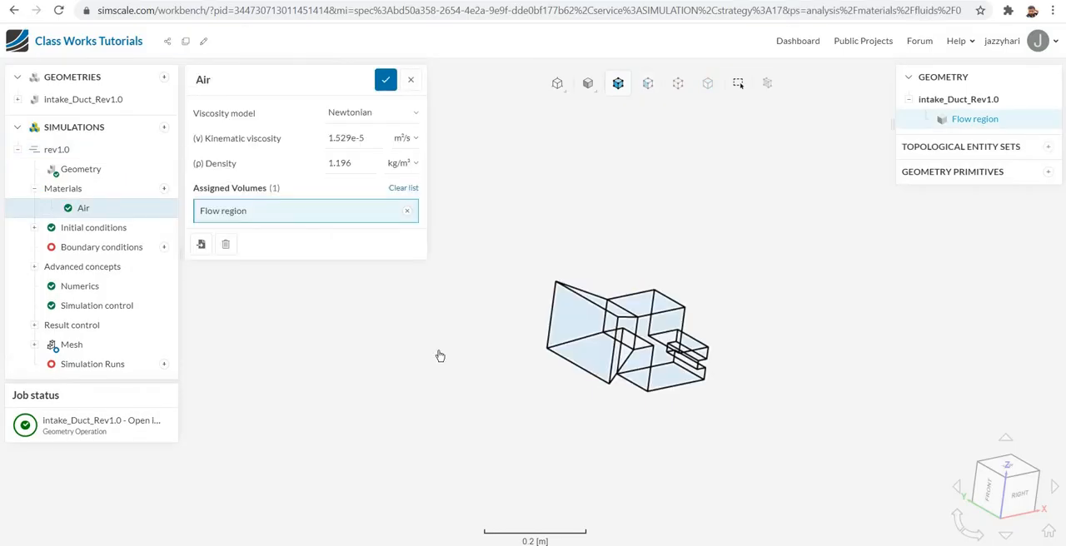
click(387, 81)
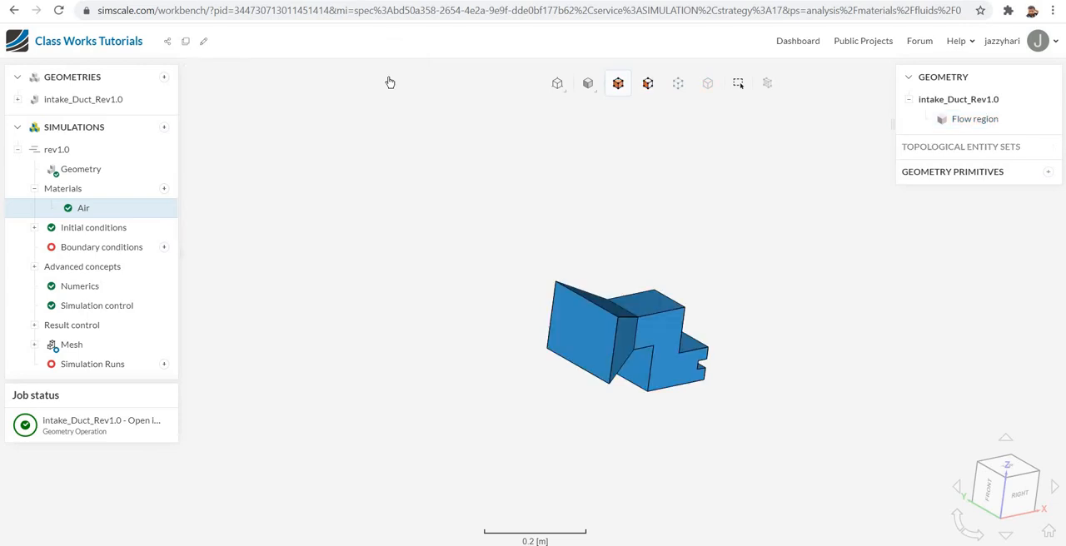
- Add a Velocity inlet boundary condition and assign the large inlet face of the flow region
click(165, 249)
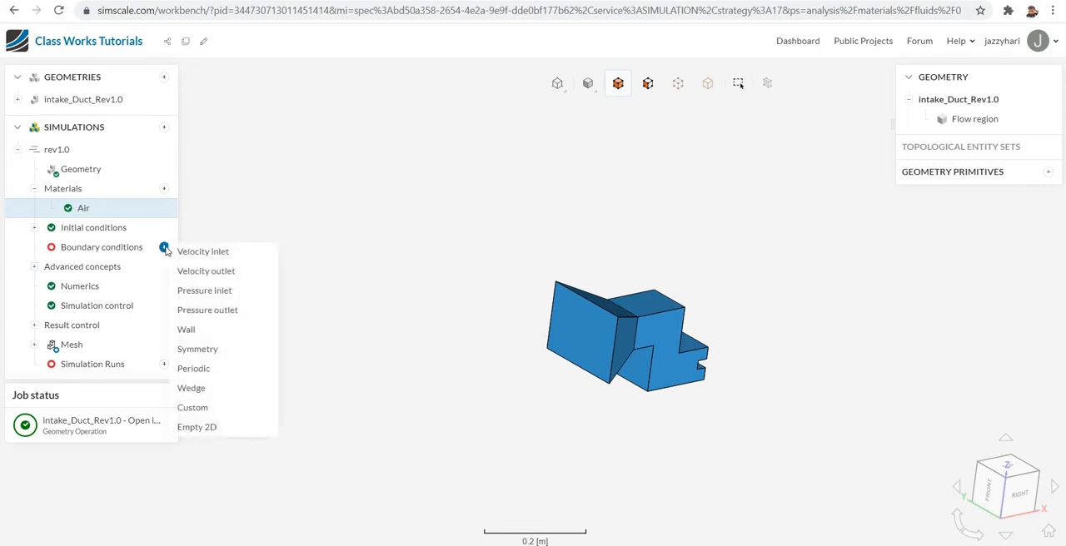
click(236, 262)
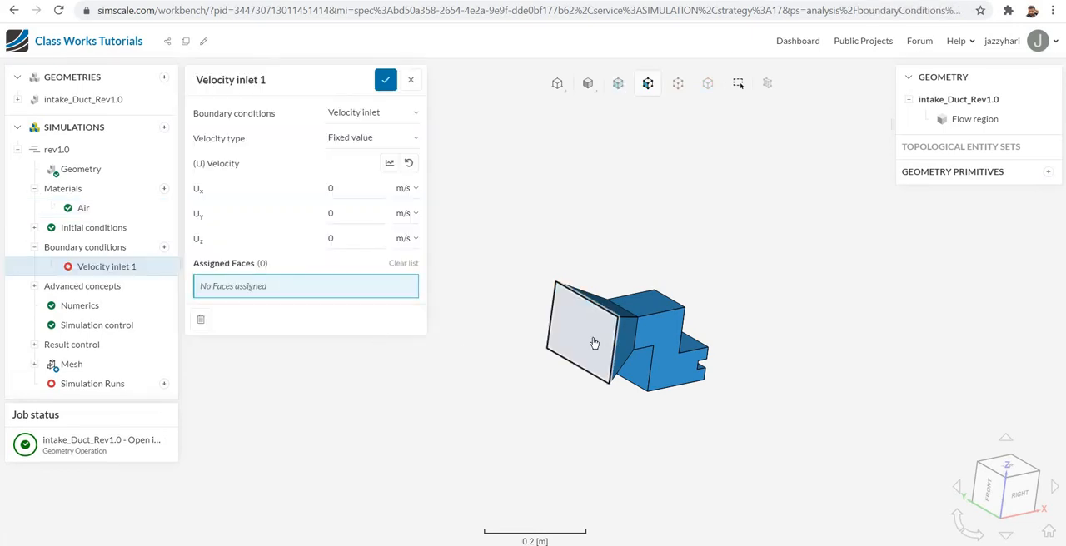
click(594, 344)
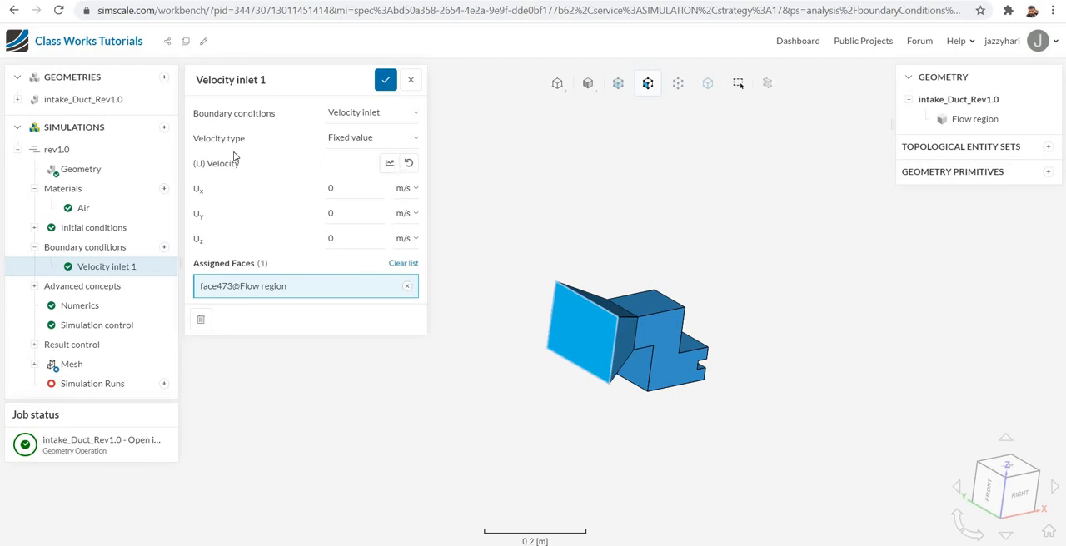
- Set the velocity inlet to a volumetric flow rate of 0.5 m³/s and save it
click(417, 140)
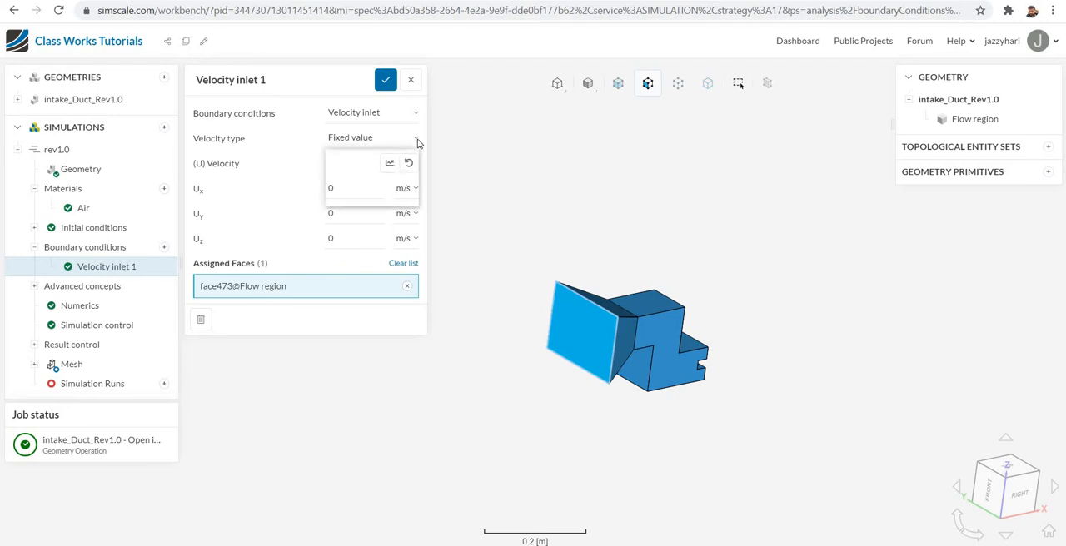
click(385, 178)
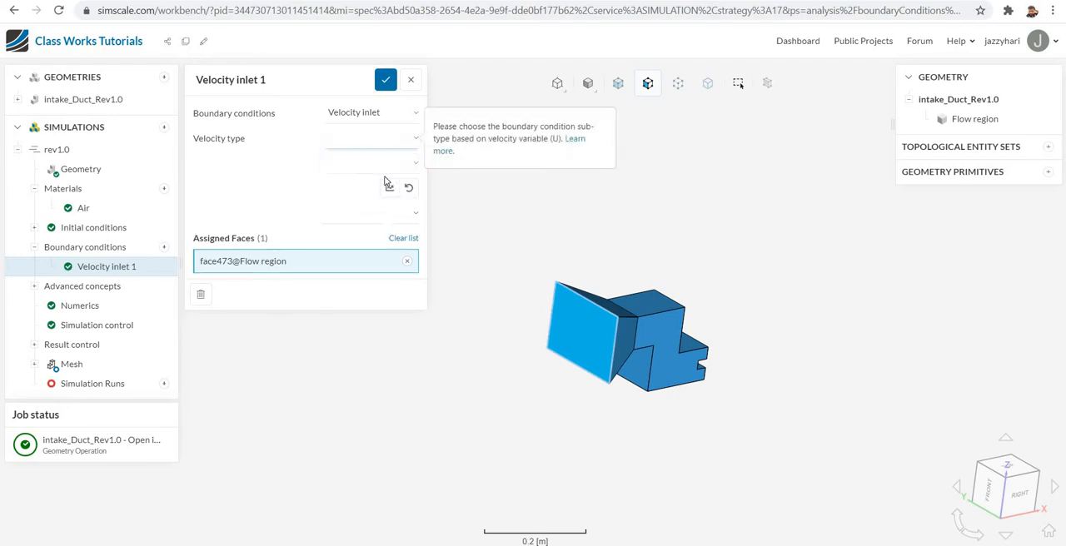
click(416, 165)
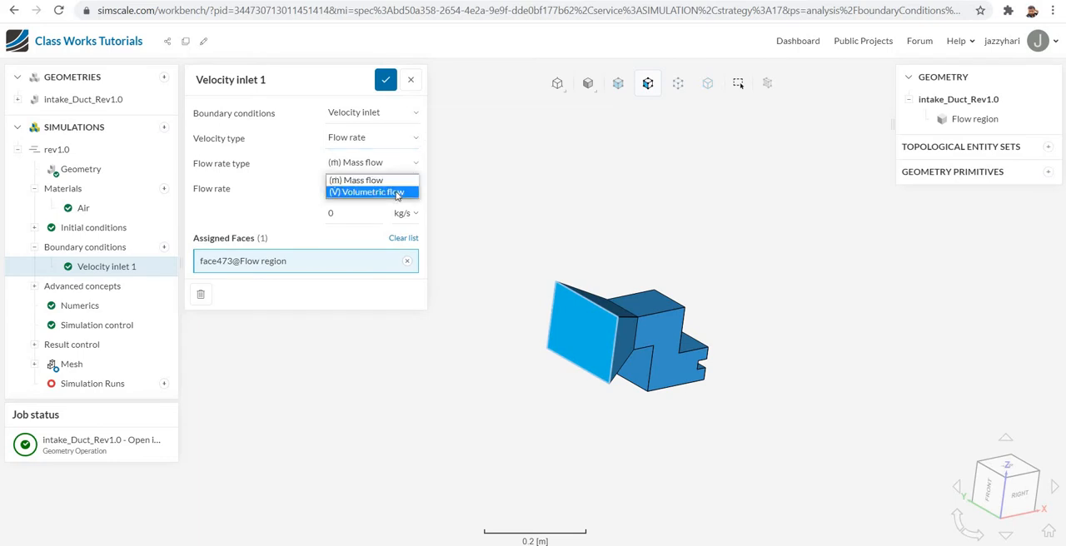
click(396, 195)
double_click(337, 216)
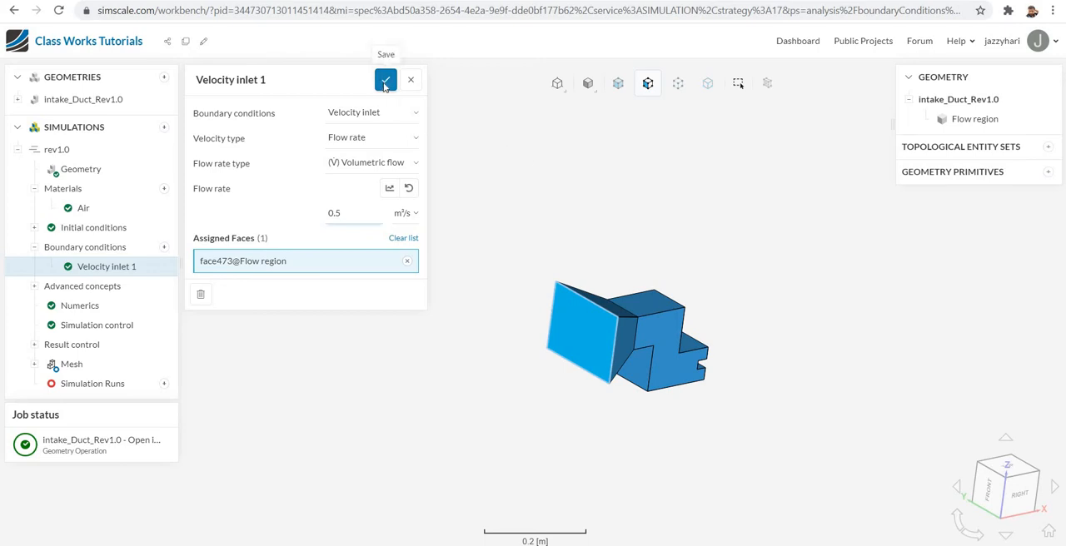
click(385, 82)
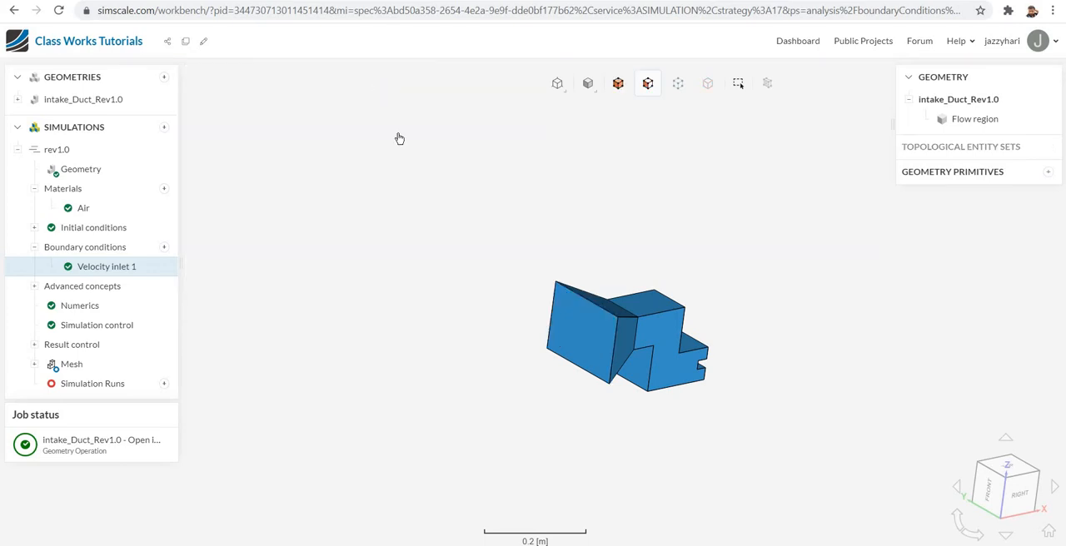
- Add a Pressure outlet boundary condition on both small rectangular outlet faces and save it
click(164, 249)
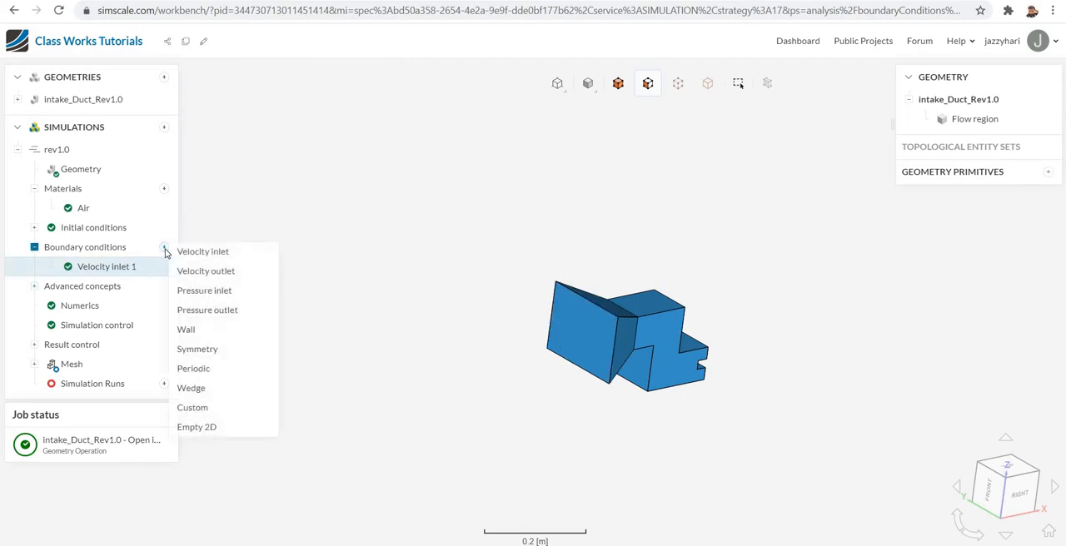
click(229, 315)
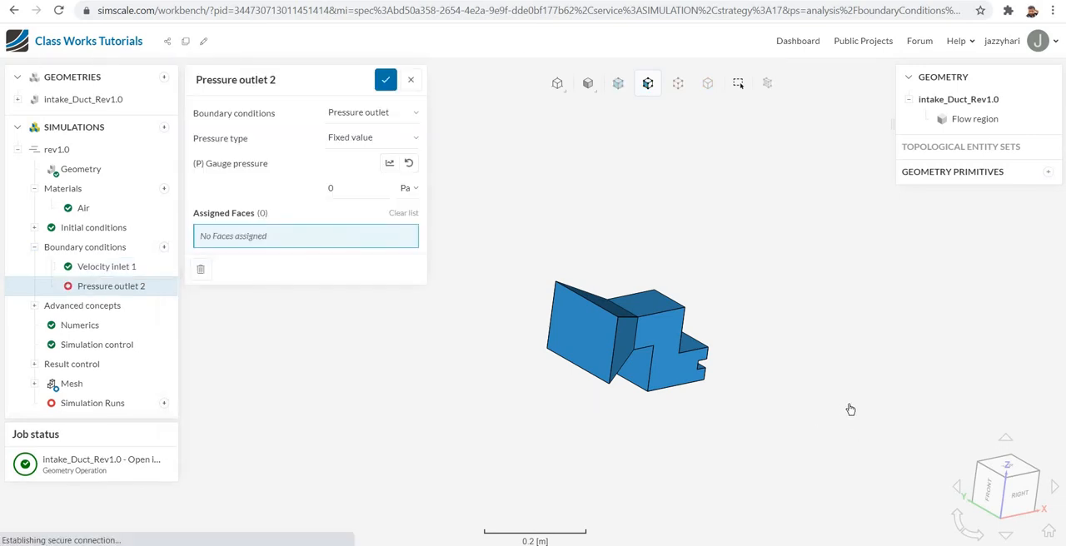
drag(801, 380, 737, 330)
click(709, 308)
click(713, 324)
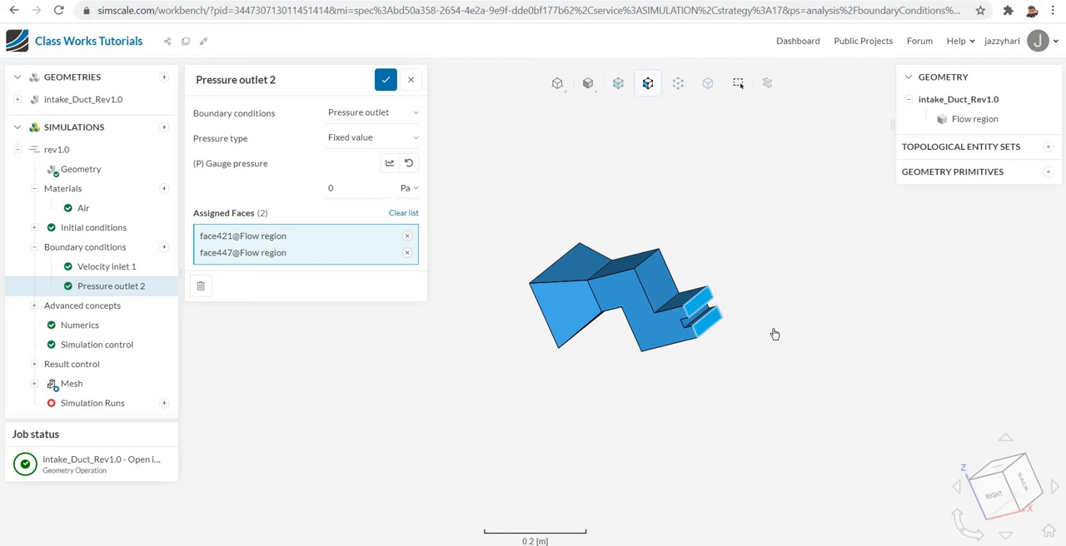
click(386, 79)
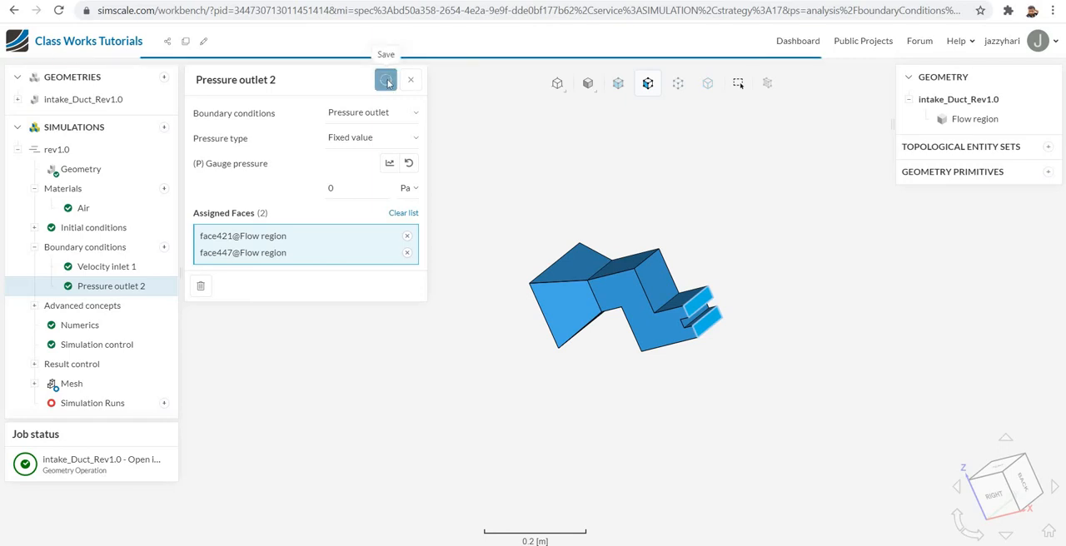
- Add a Wall boundary condition and assign the duct's upper faces, near side faces and faces in the gap between the outlets
click(165, 248)
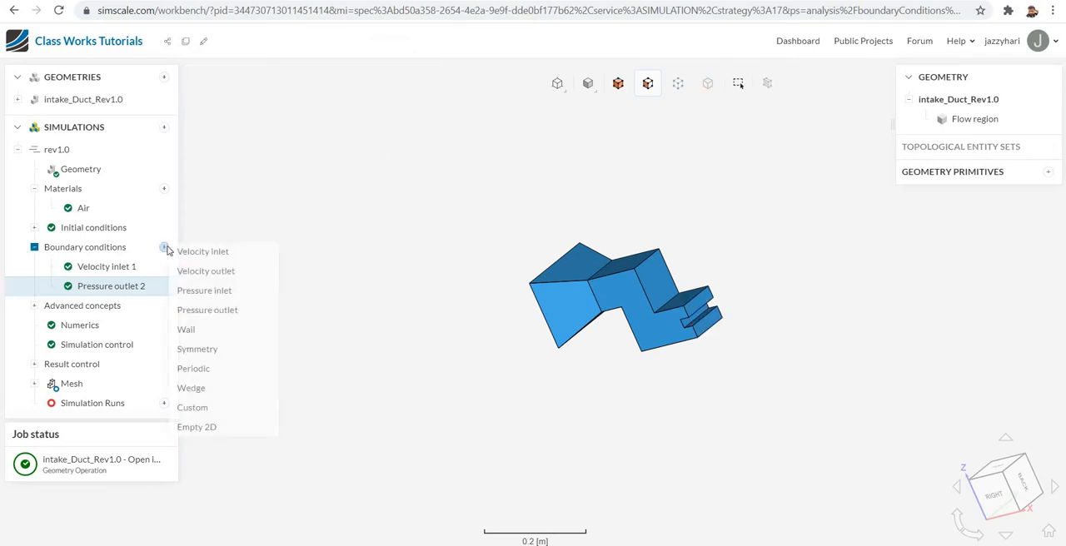
click(187, 329)
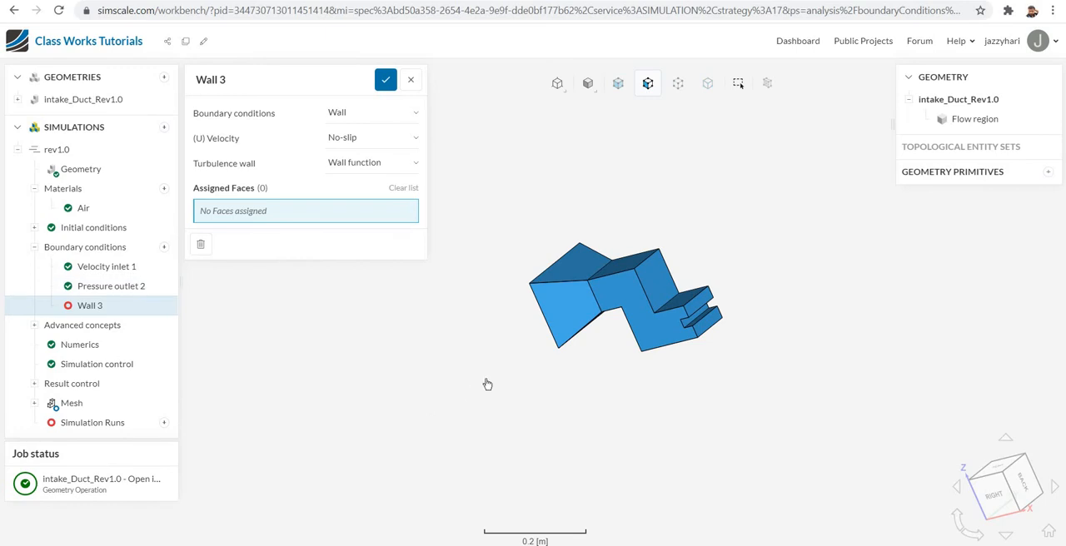
scroll(487, 383, up, 3)
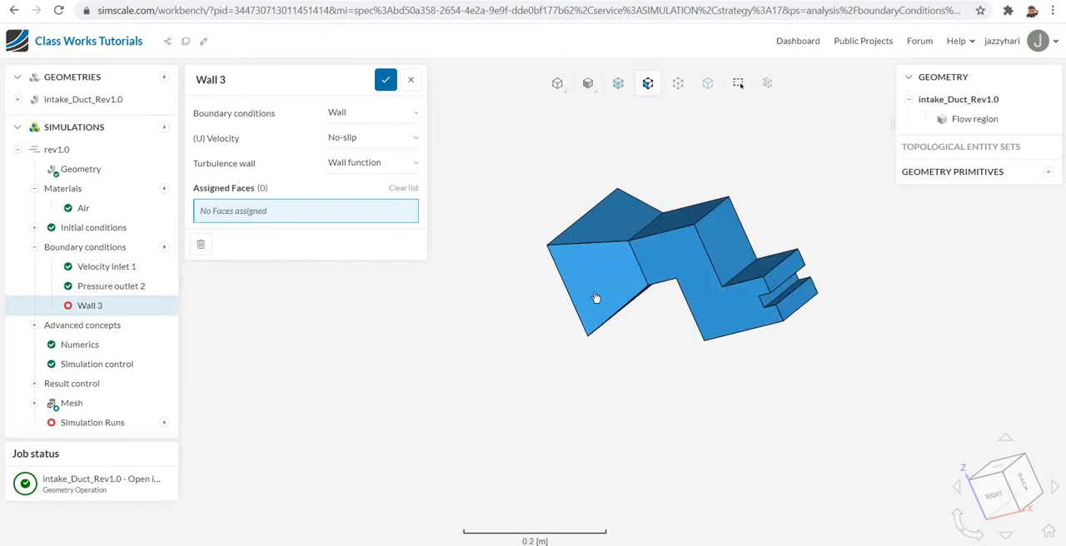
click(603, 294)
click(662, 225)
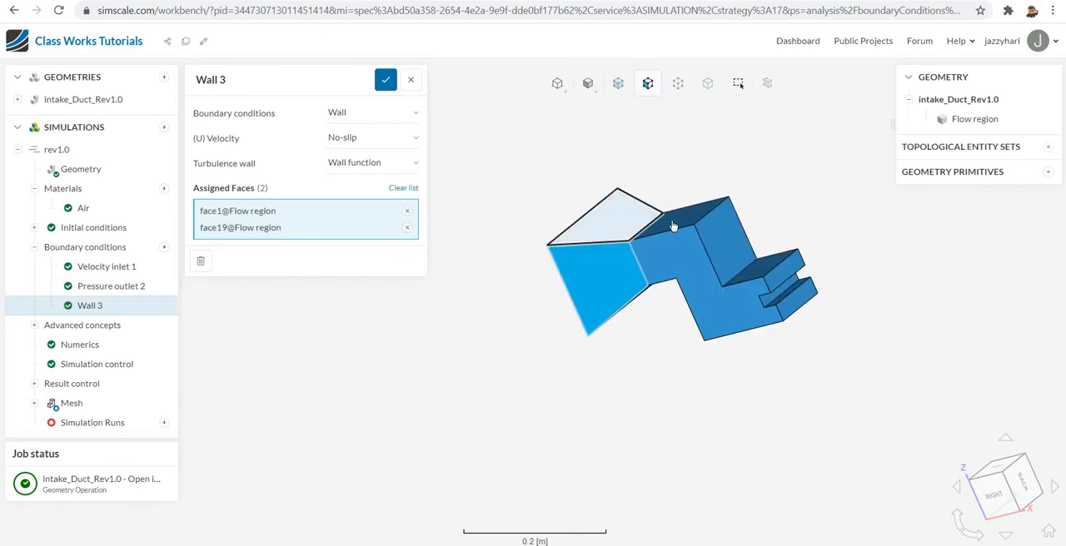
click(673, 259)
click(712, 254)
click(752, 254)
click(768, 263)
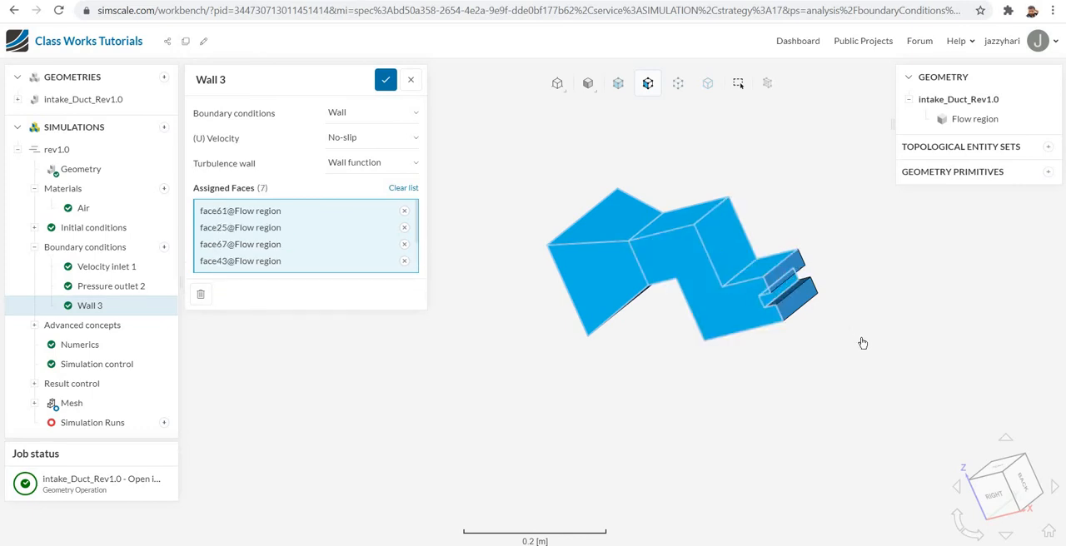
click(783, 304)
click(783, 304)
- Add the duct's opposite side faces, the inlet funnel's underside and the bottom face to the wall condition
right_drag(888, 353, 873, 336)
drag(829, 358, 557, 382)
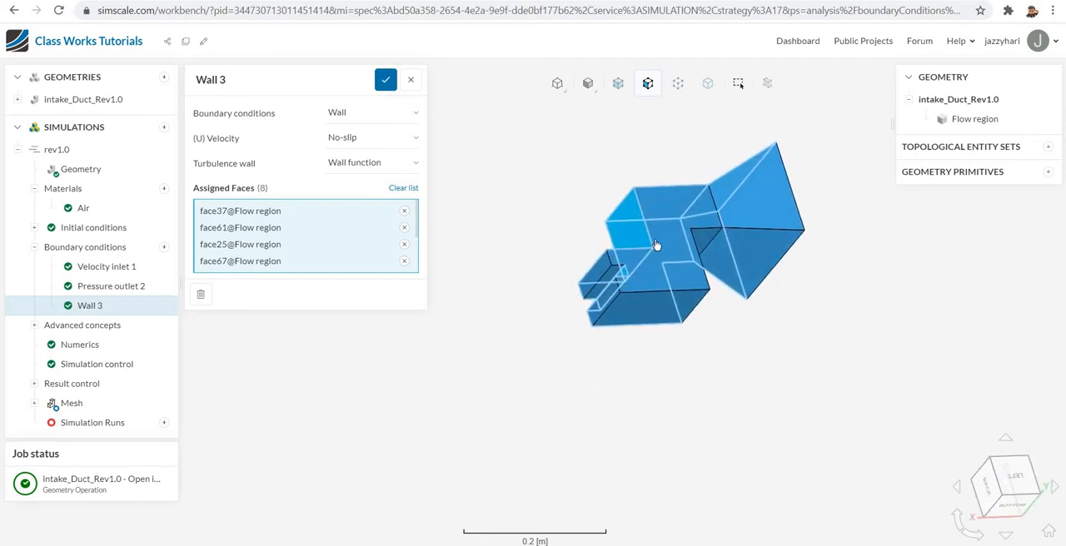
click(708, 230)
click(773, 213)
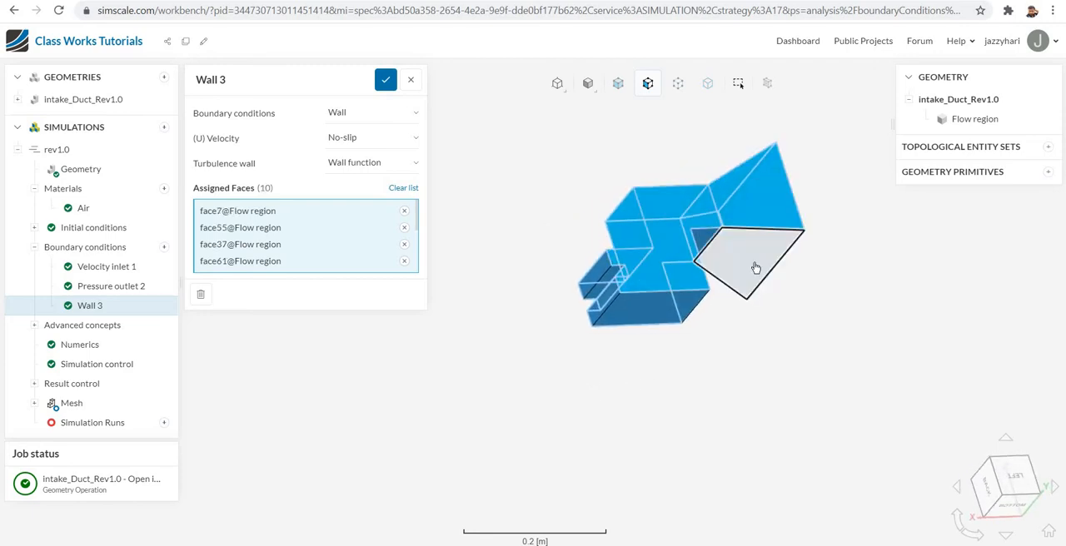
click(755, 268)
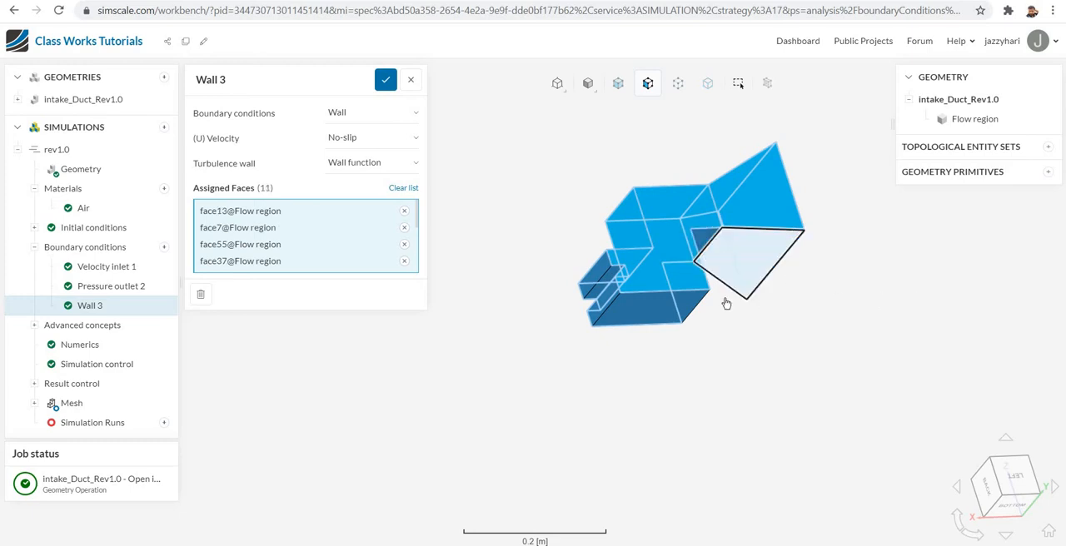
click(608, 284)
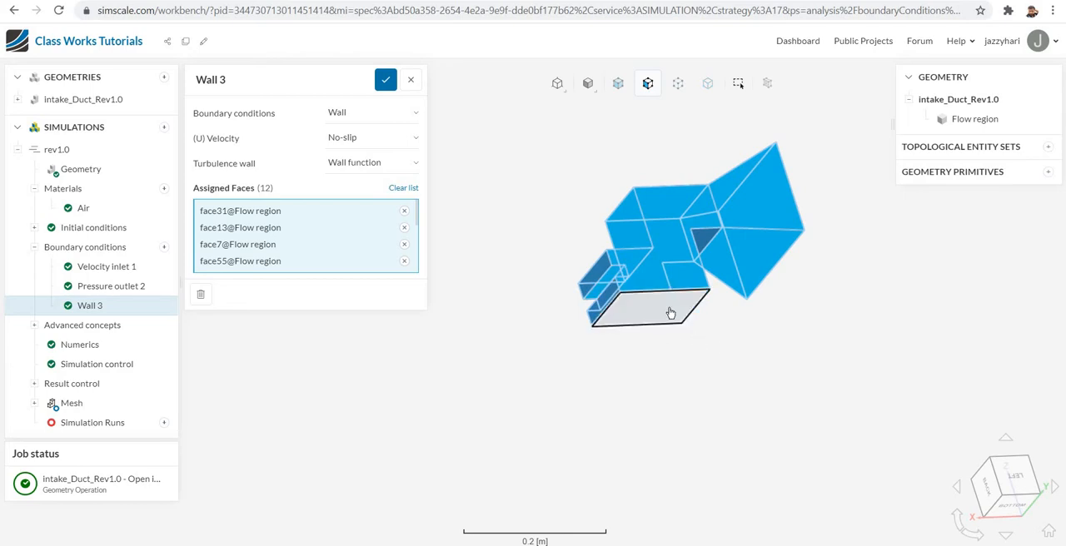
click(669, 313)
- Add the last unassigned duct faces, excluding the inlet and outlets, to the wall condition and save it
drag(791, 351, 658, 284)
click(699, 237)
click(699, 237)
drag(726, 336, 841, 443)
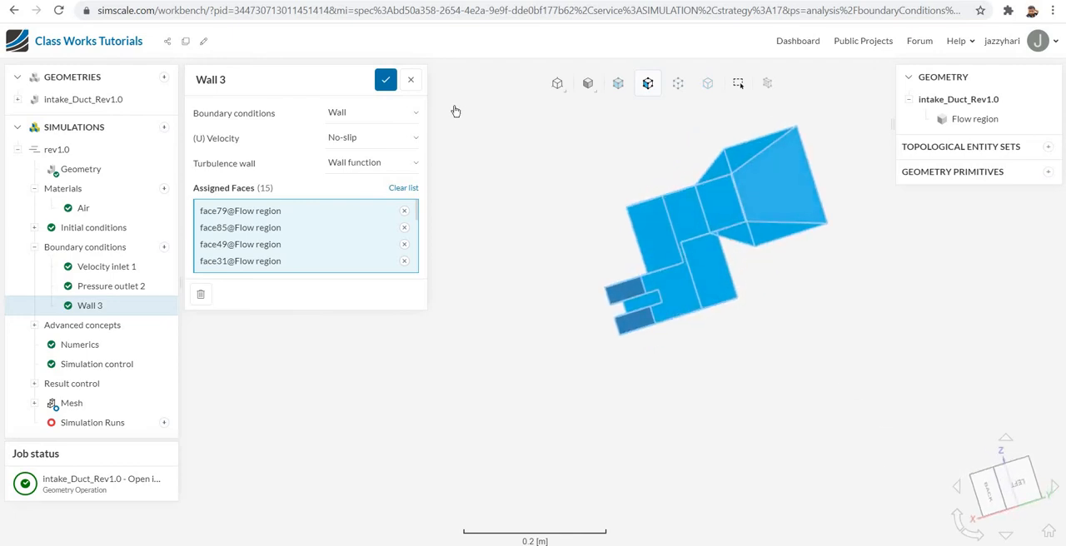
click(387, 82)
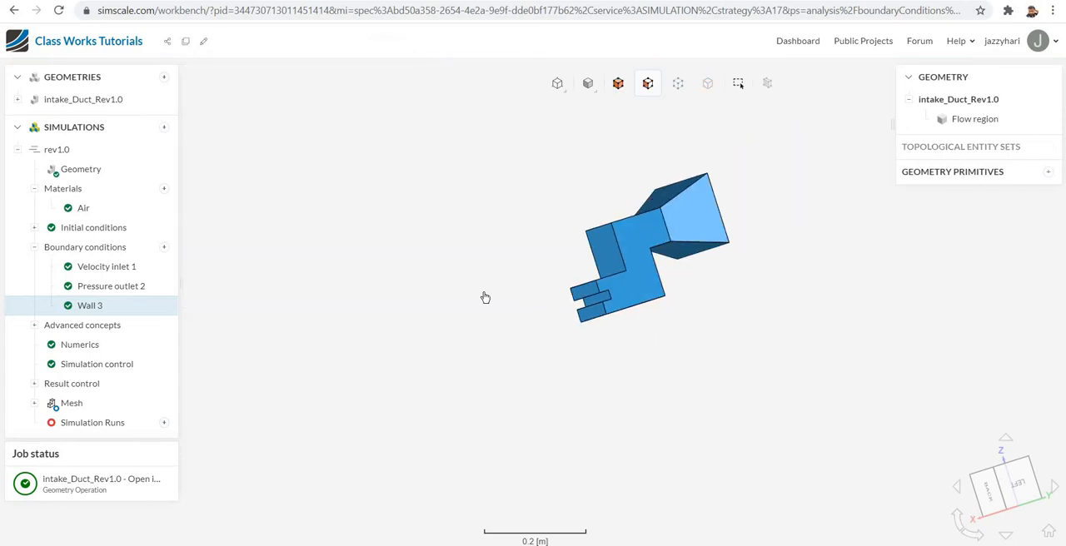
drag(495, 300, 804, 306)
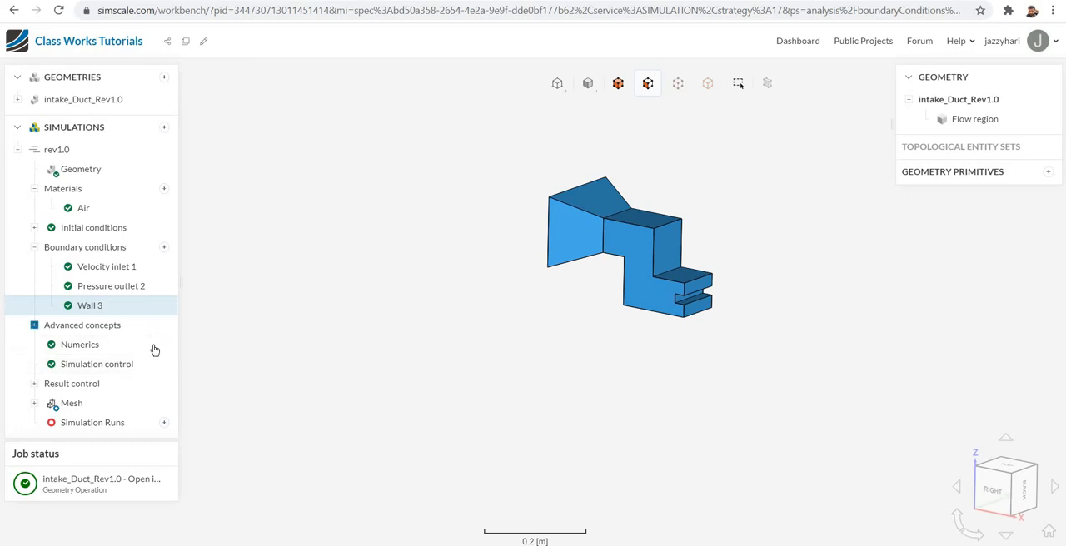
- Check the resource estimation for a new simulation run without starting the run
click(164, 424)
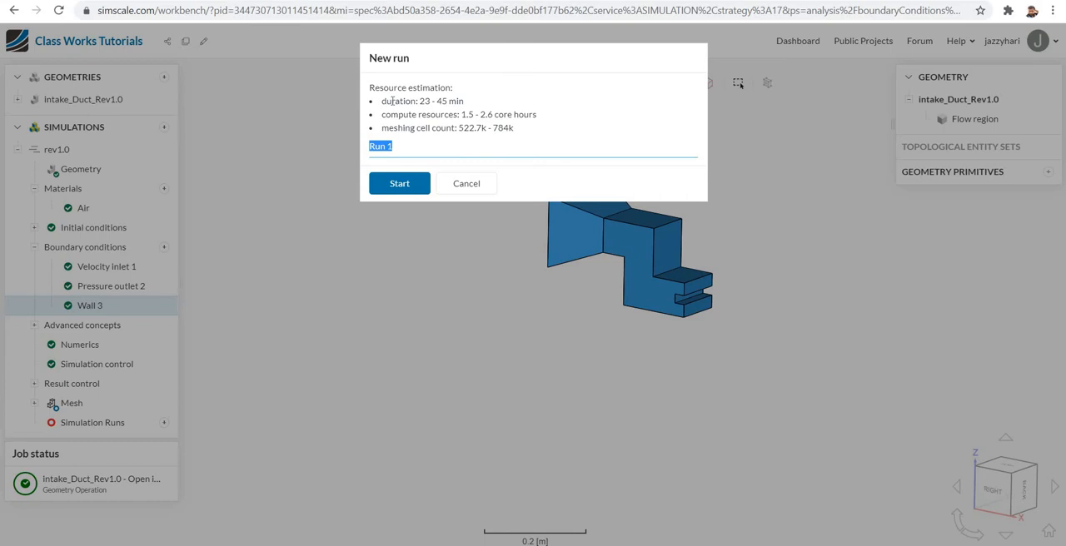
click(465, 184)
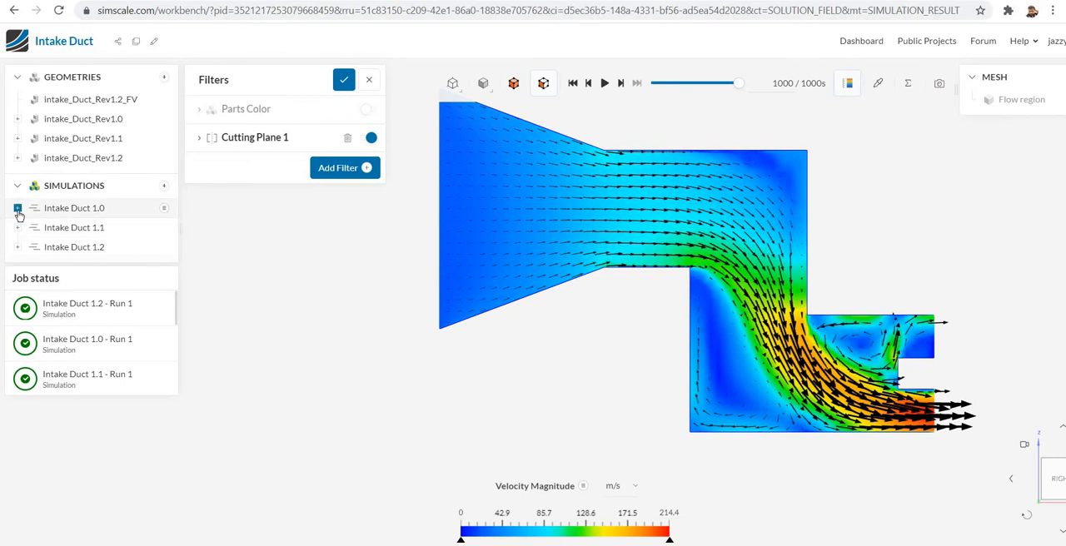
- In the Intake Duct project, open the post-processing results of Run 1 under the Intake Duct 1.0 simulation
click(17, 208)
scroll(107, 347, down, 3)
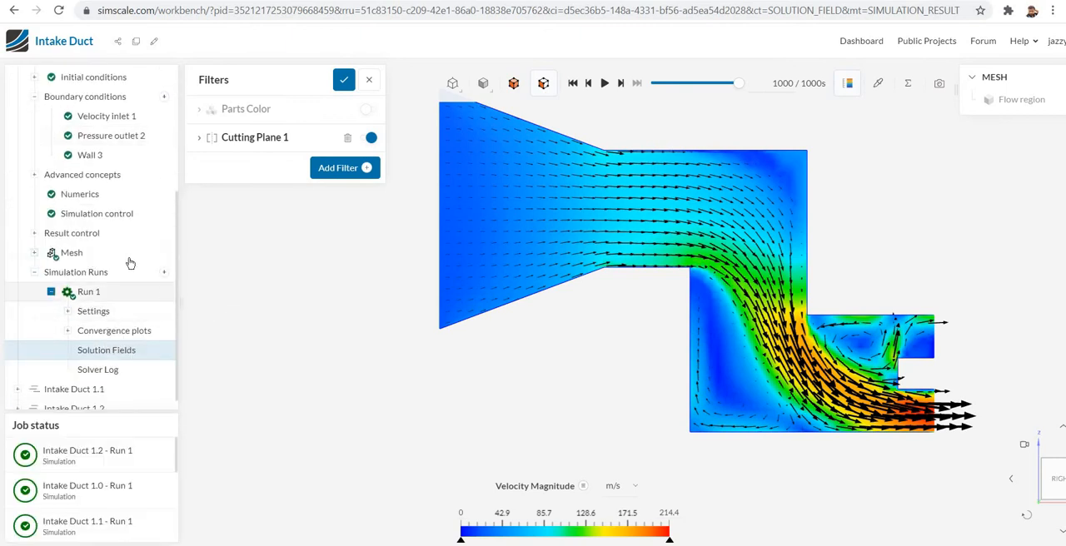
click(89, 293)
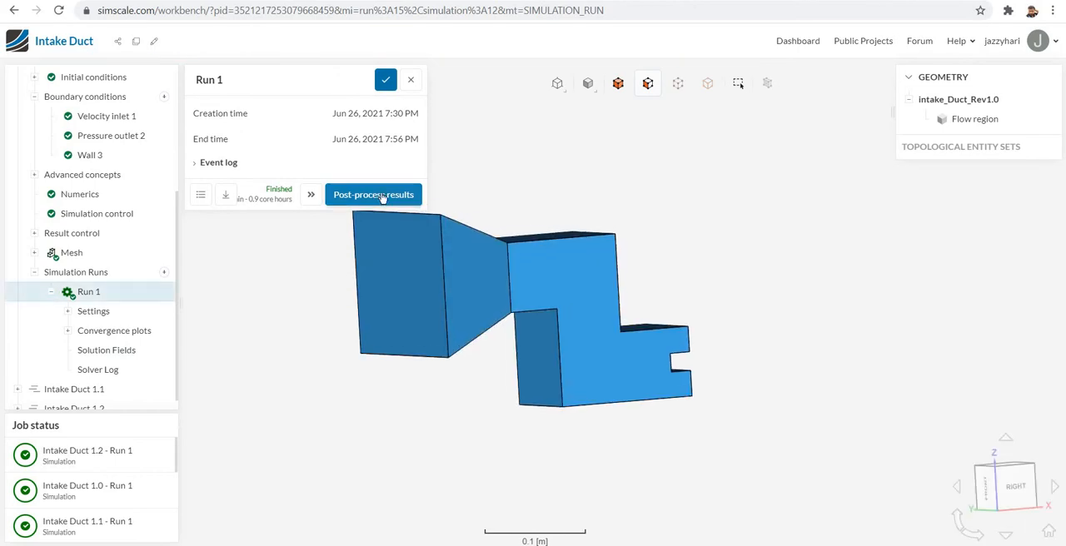
click(376, 195)
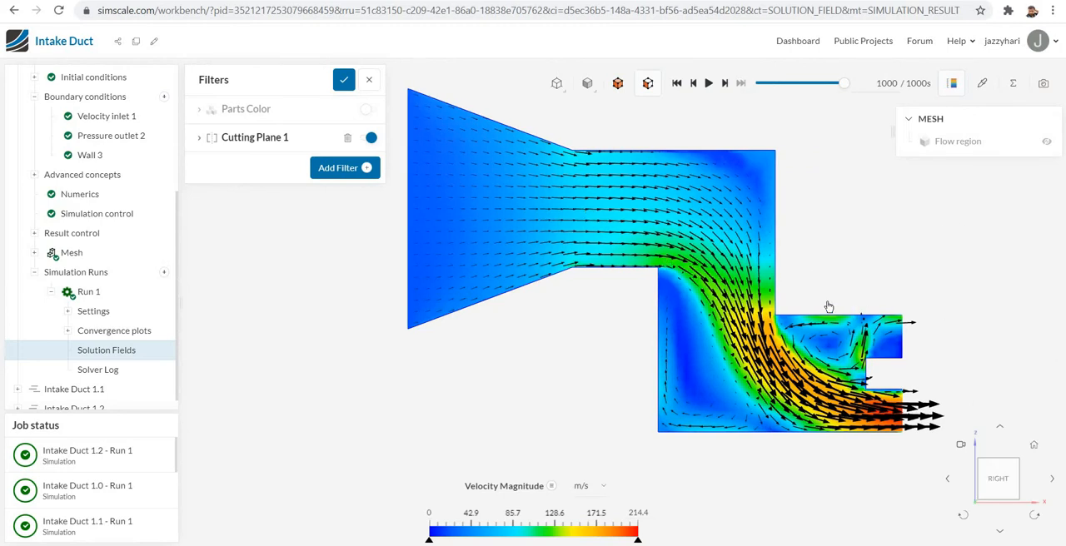
- Replace the existing cutting plane with a new Y-oriented one colored by Velocity Magnitude, and enable its velocity vectors to inspect the flow
click(348, 137)
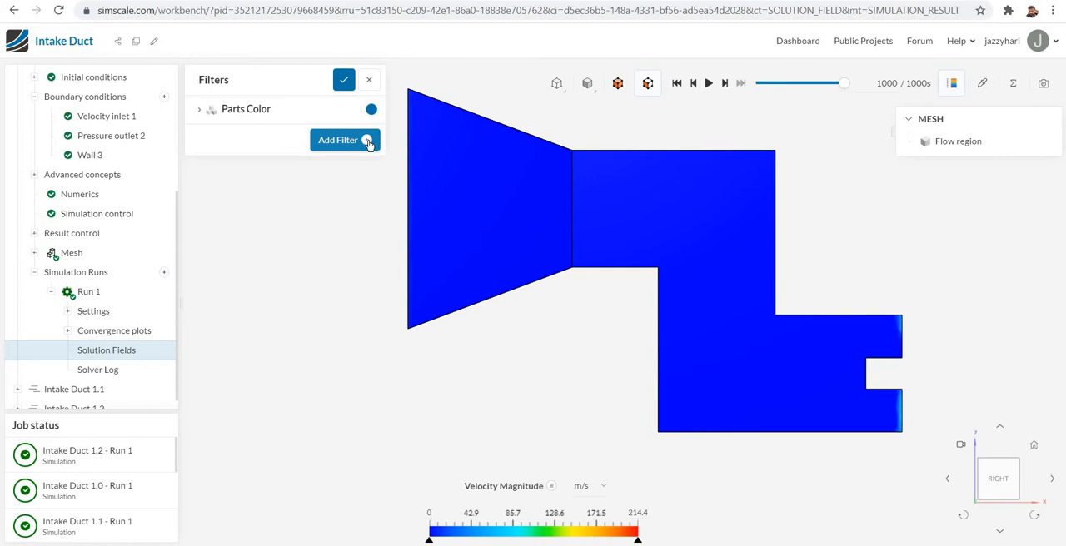
click(368, 142)
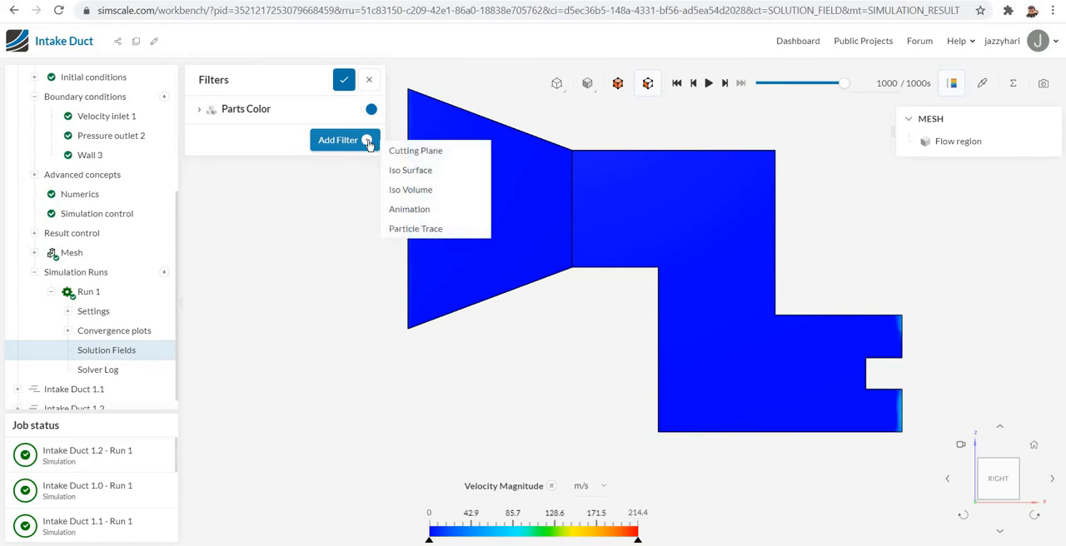
click(410, 153)
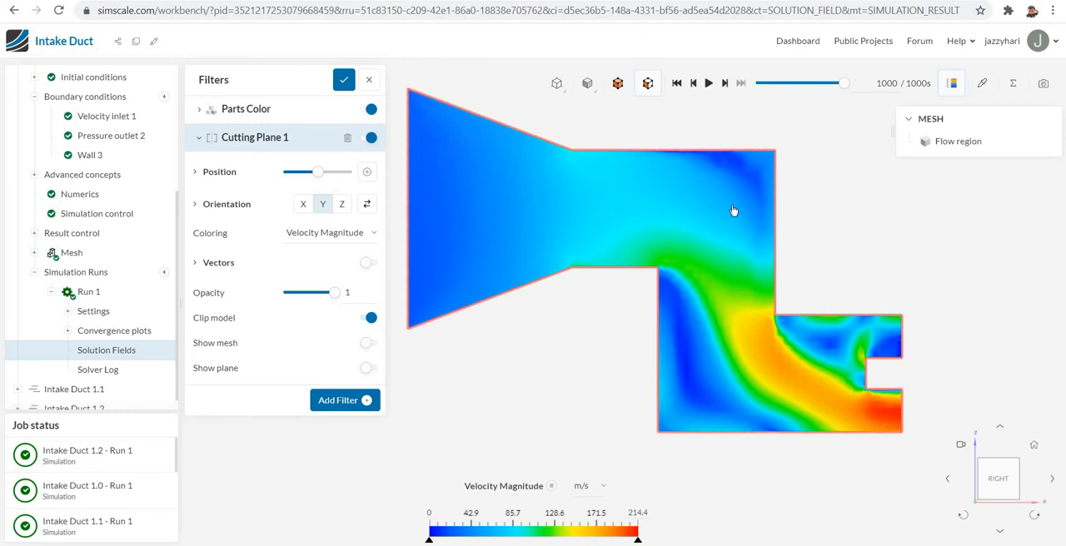
click(372, 265)
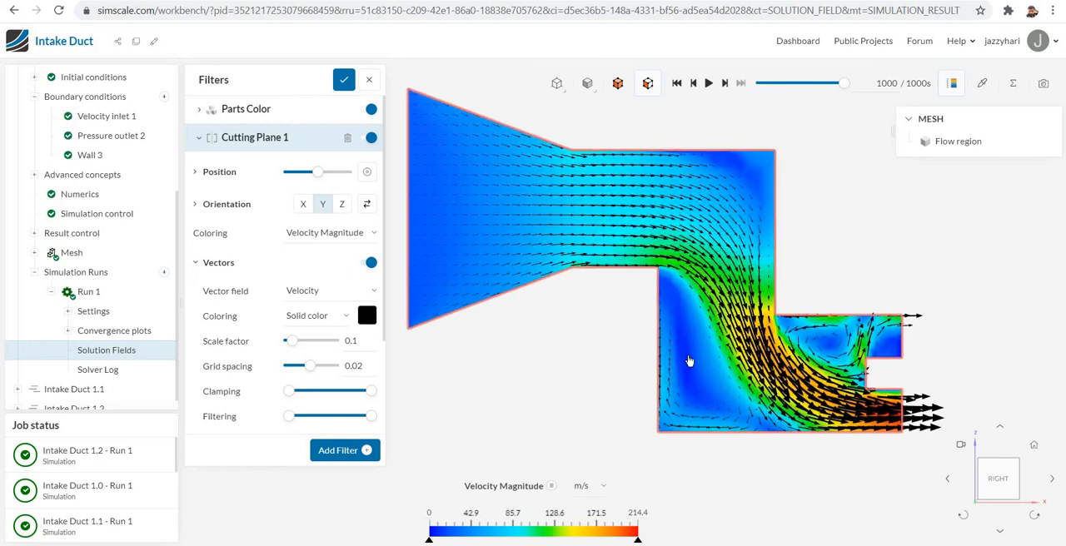
scroll(689, 361, up, 2)
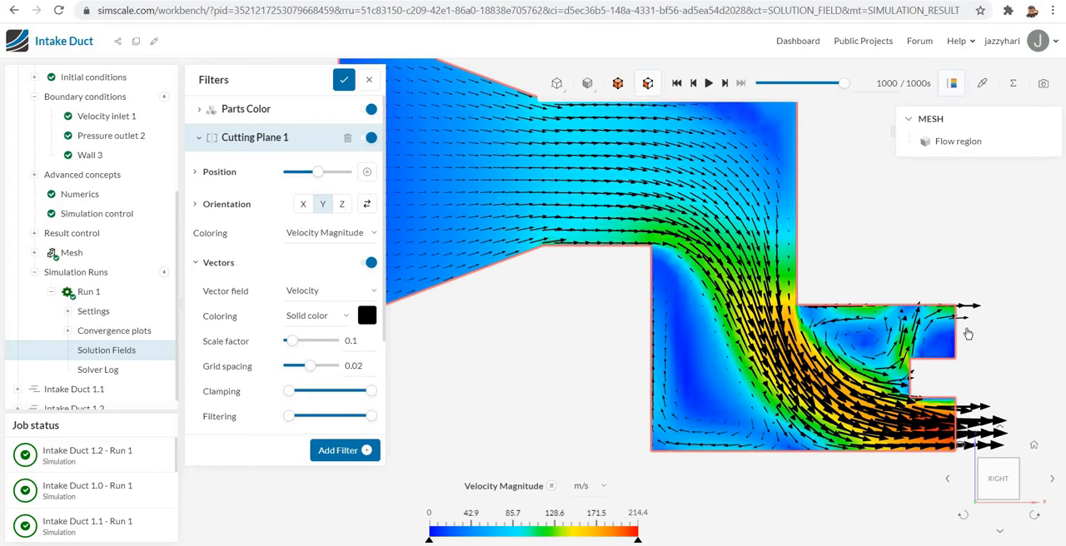
scroll(877, 285, up, 1)
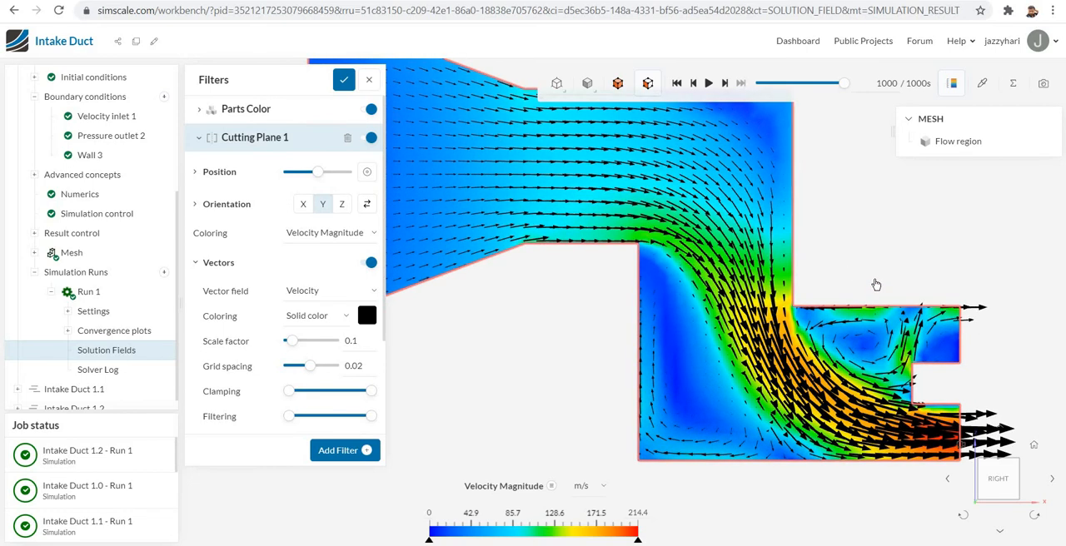
scroll(876, 285, down, 2)
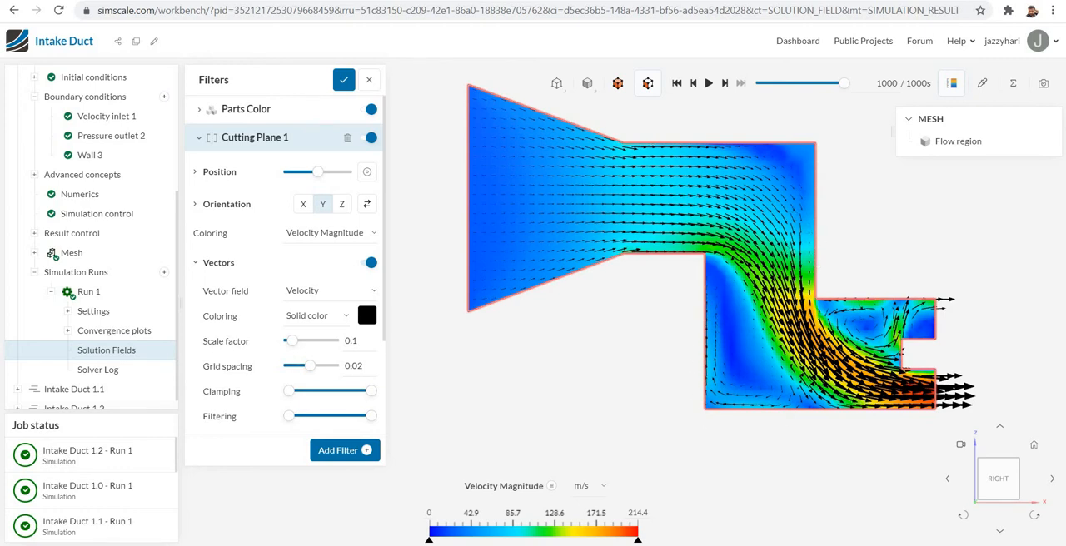
- Switch to the PowerPoint presentation and show the Revised Design -1 drawing on slide 8
mouse_move(634, 545)
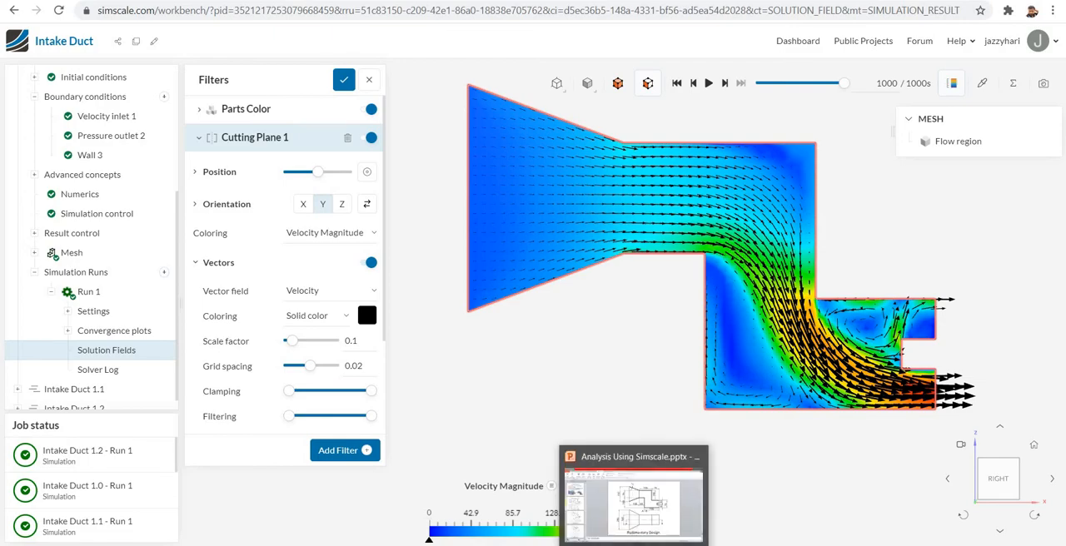
click(633, 499)
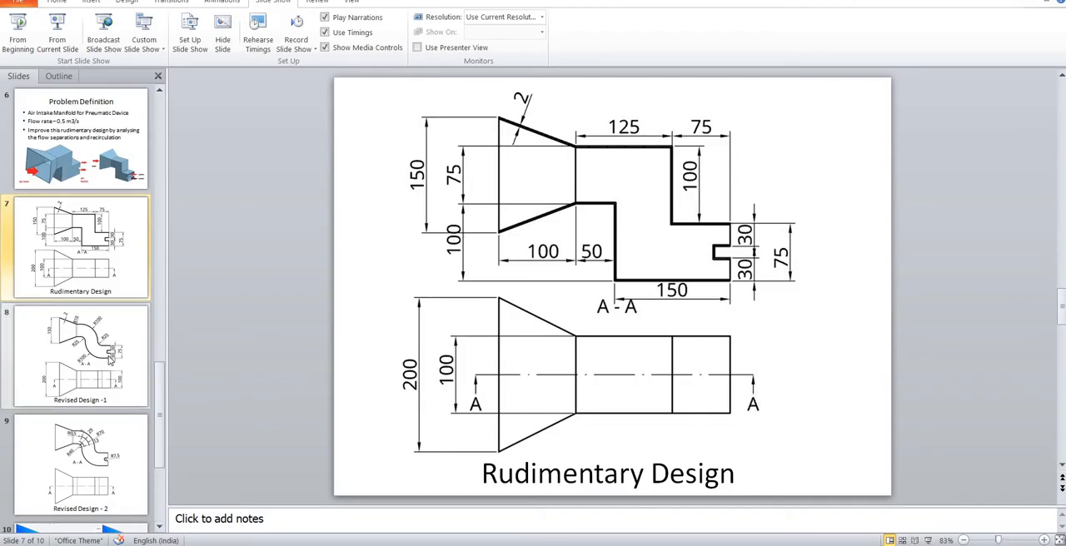
click(111, 354)
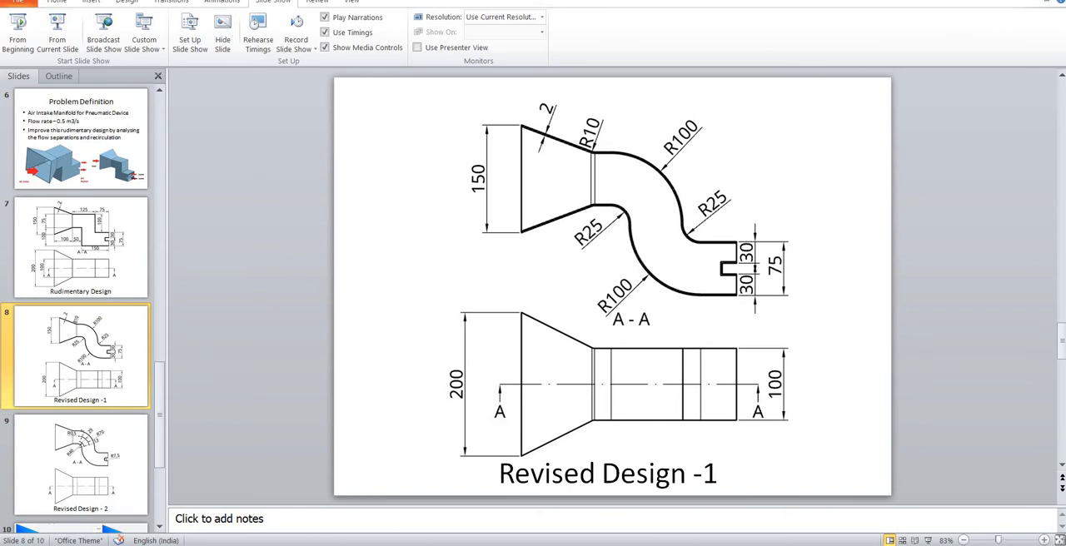
- Switch to the Duct CFD document in Onshape, maximize its window and open the intake Duct Rev1.1 part studio
click(350, 523)
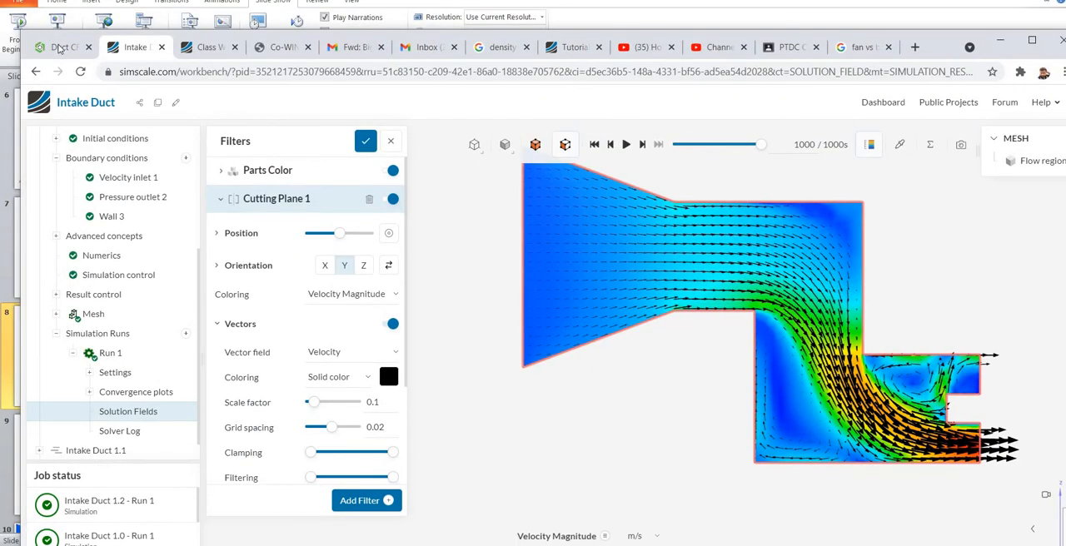
click(60, 47)
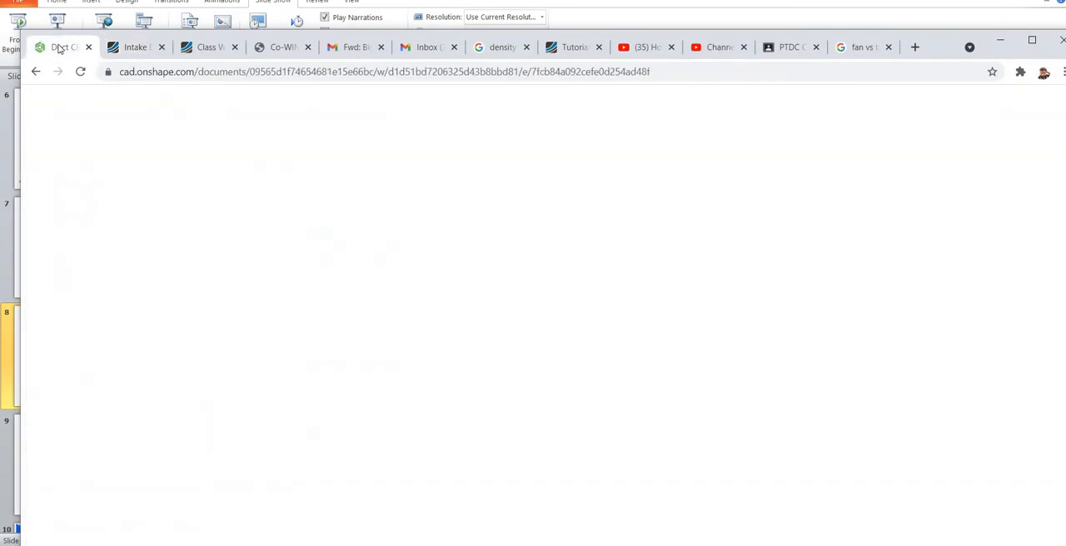
click(1032, 39)
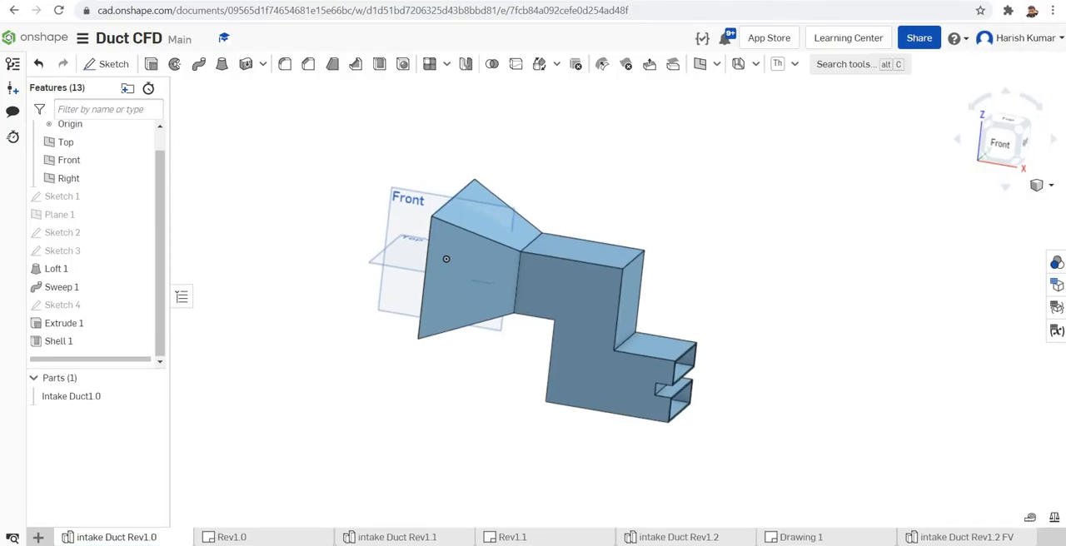
click(423, 540)
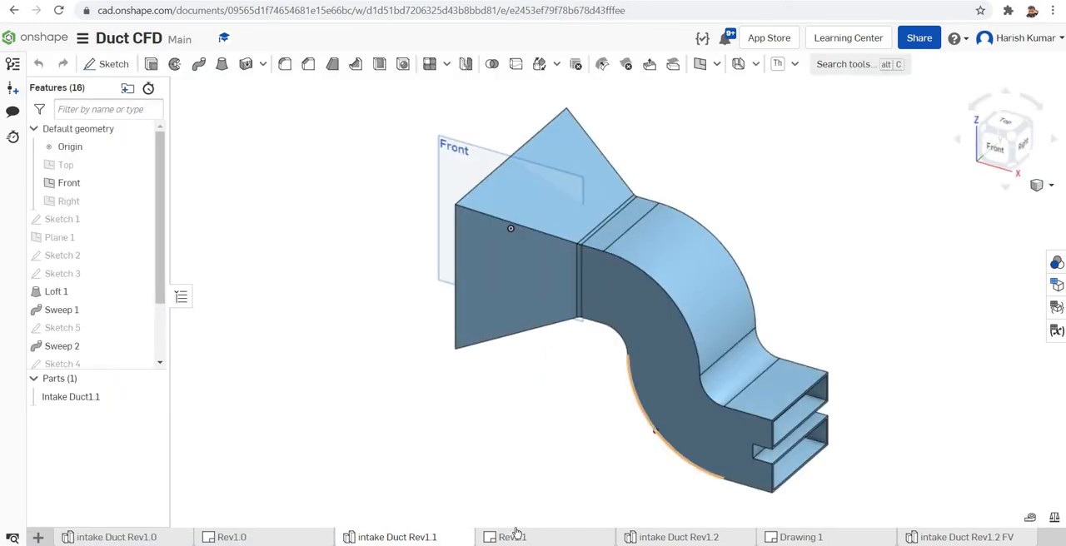
- Examine the Rev1.1 duct's curved body, inlet funnel and outlets from several sides, and look through its feature list down to the shell
right_drag(824, 285, 333, 325)
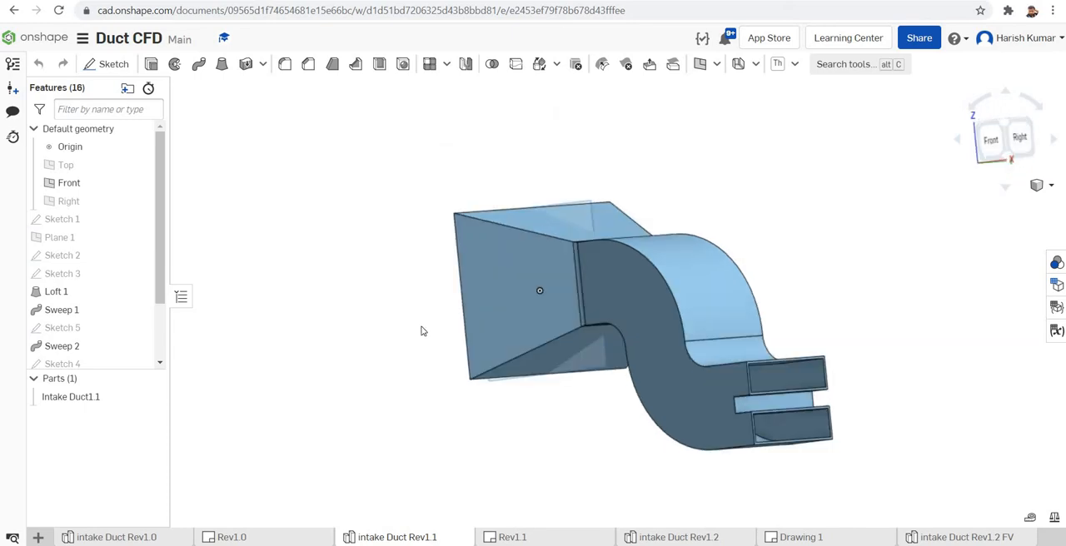
right_drag(415, 332, 403, 331)
scroll(405, 331, up, 2)
scroll(405, 330, down, 5)
drag(641, 397, 577, 363)
right_drag(692, 426, 644, 415)
click(758, 184)
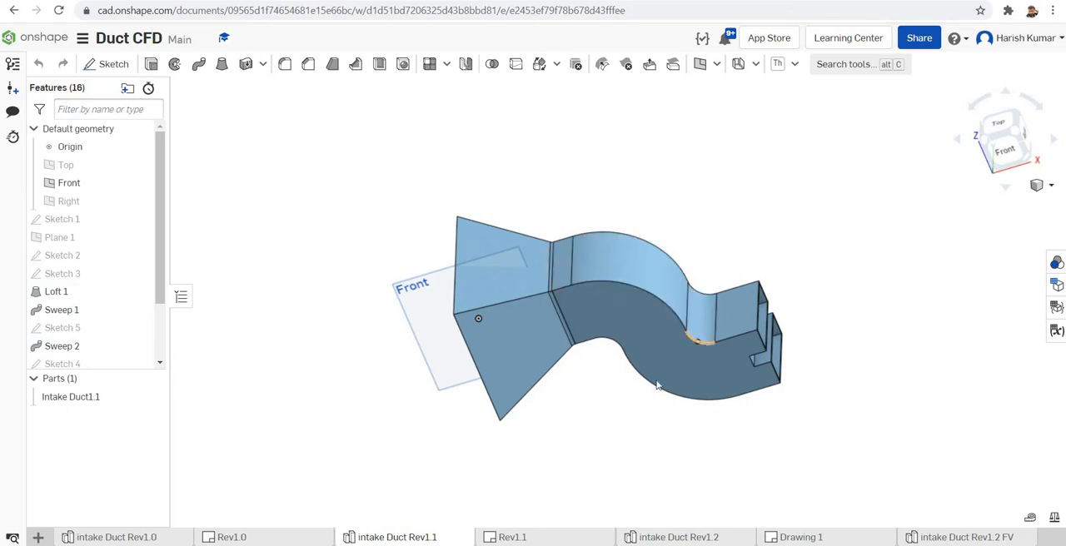
right_drag(621, 422, 611, 400)
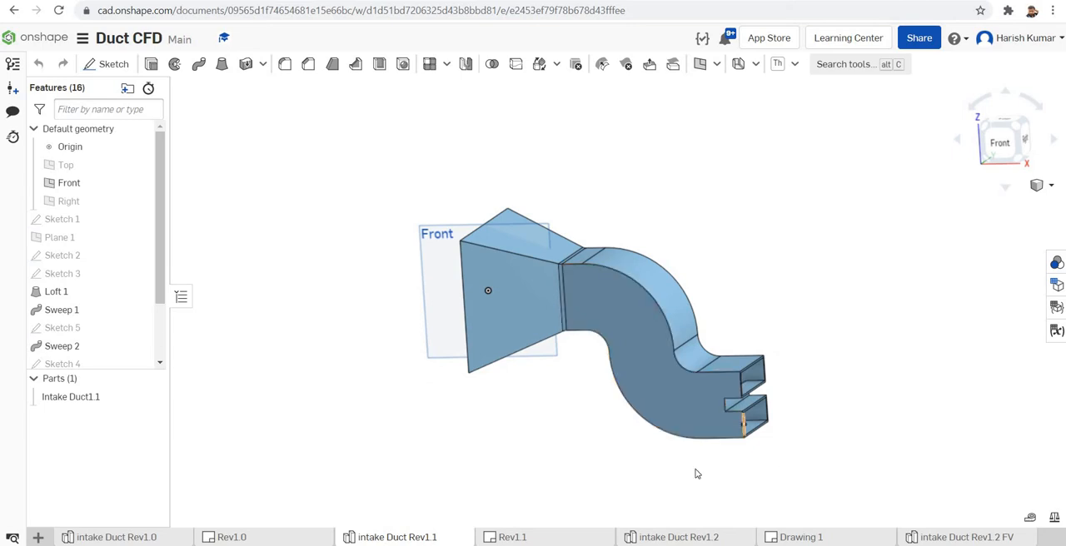
click(64, 327)
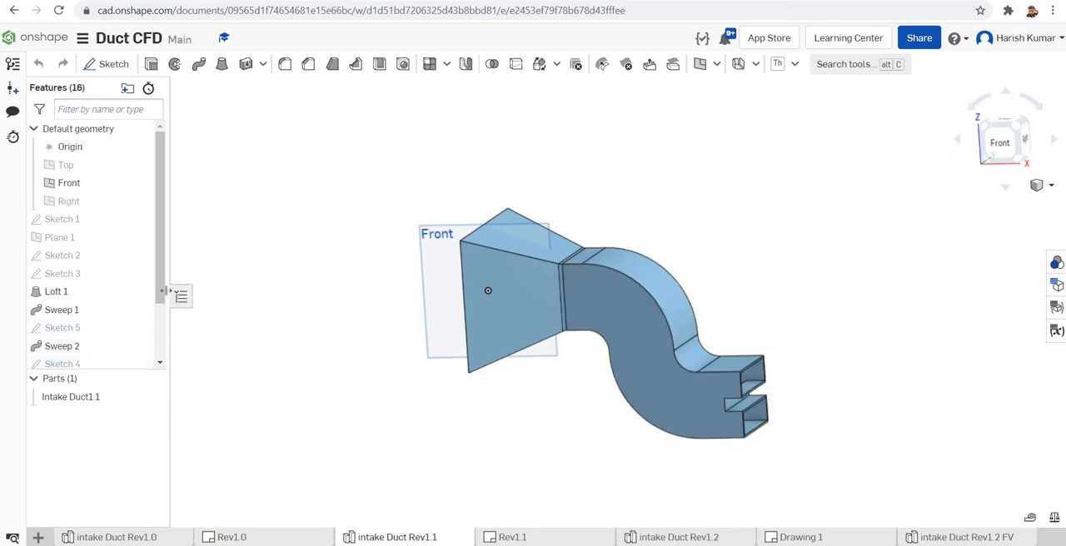
drag(162, 294, 133, 372)
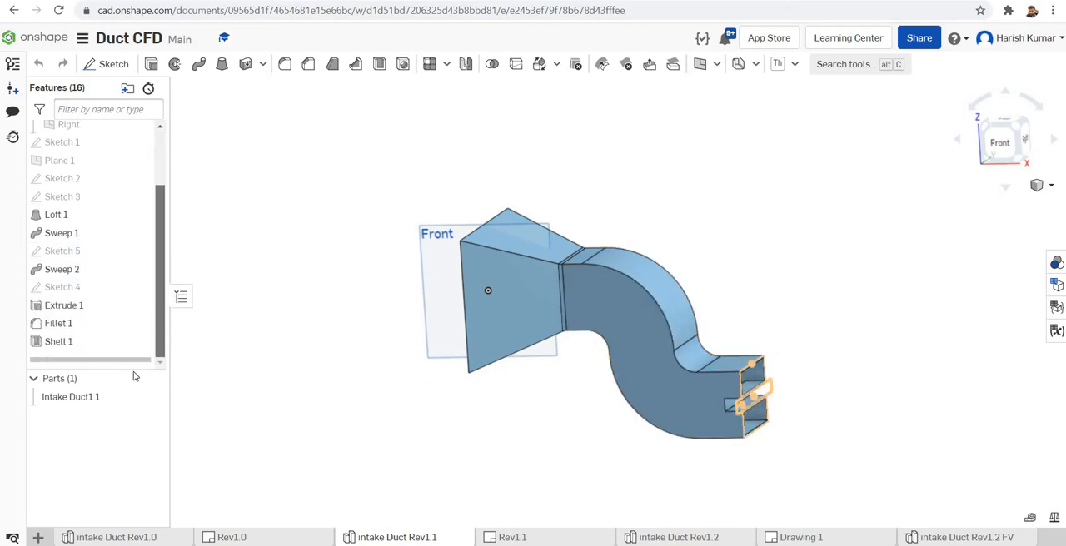
click(79, 349)
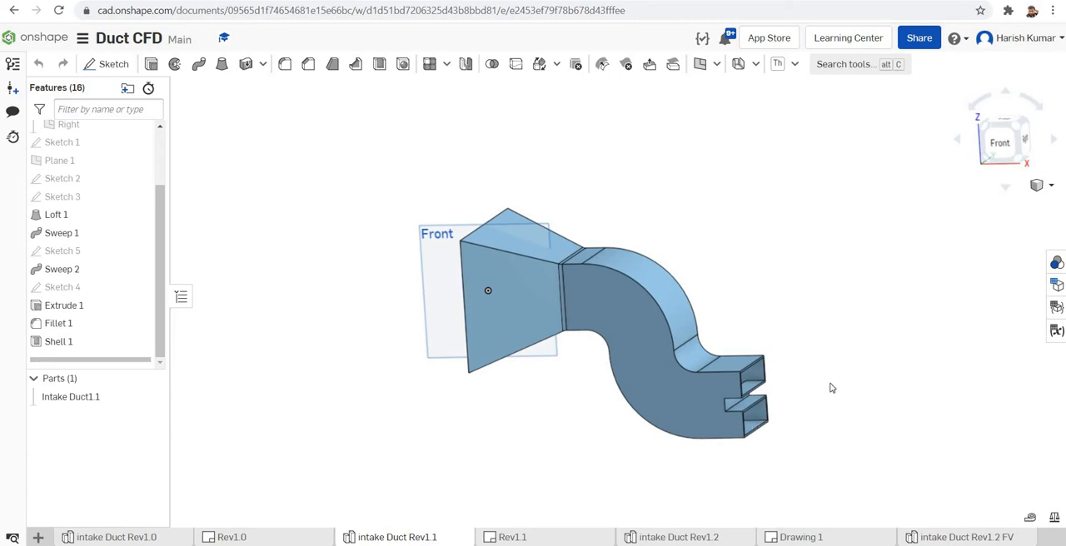
scroll(805, 356, down, 2)
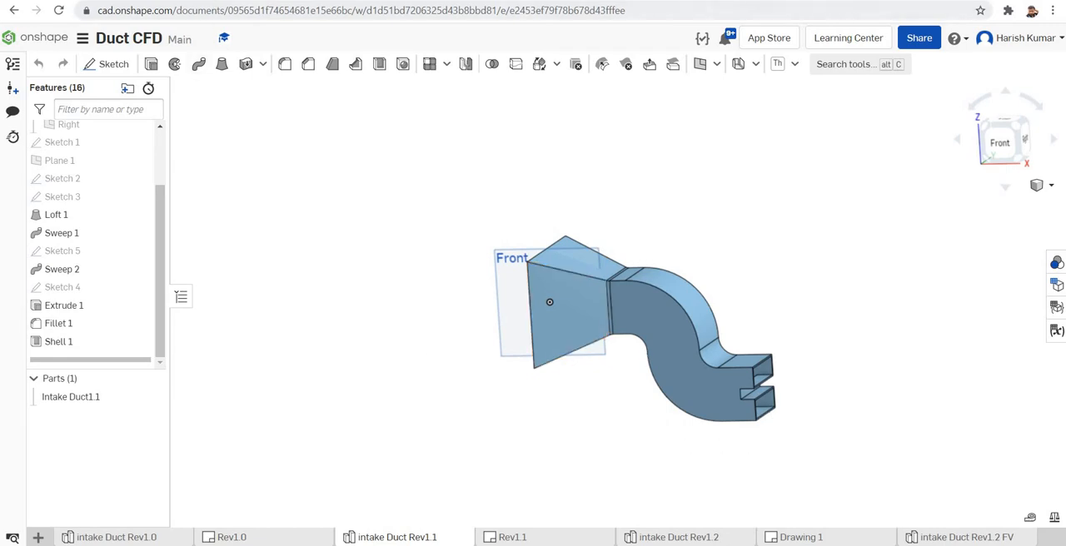
- Switch to the Class Works Tutorials project in SimScale and import the Rev1.1 intake duct geometry from Onshape
click(208, 1)
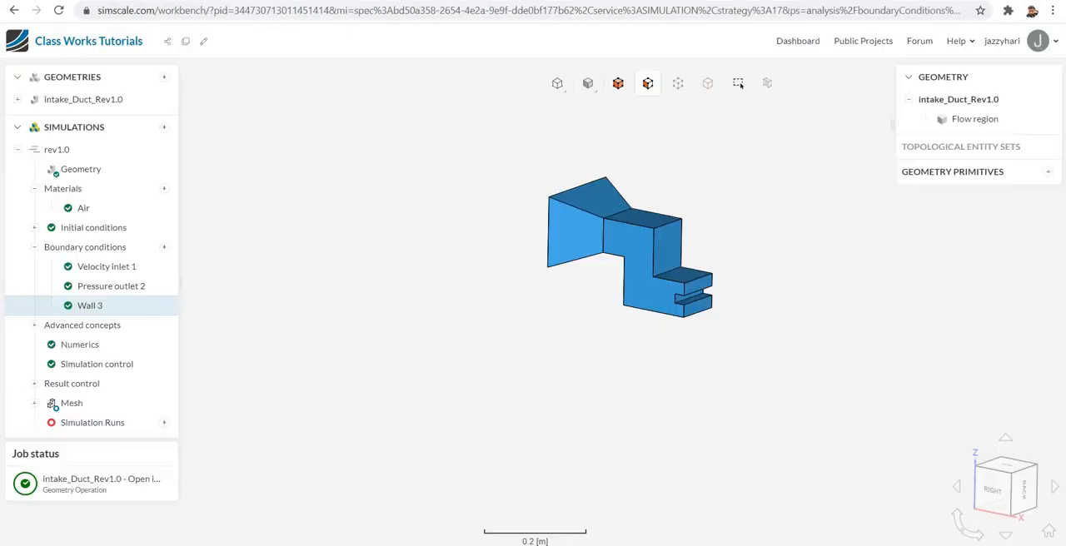
click(166, 79)
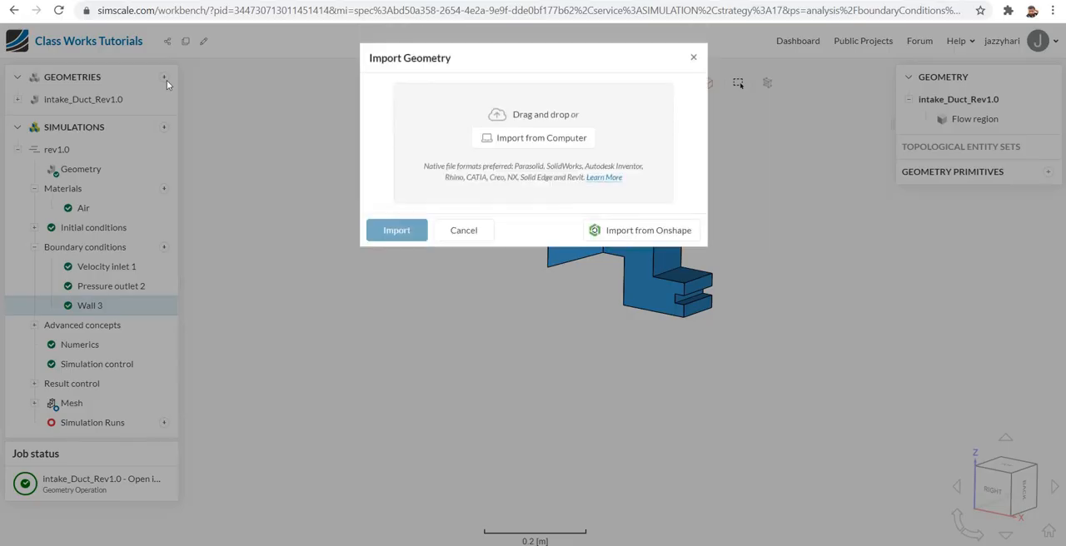
click(631, 237)
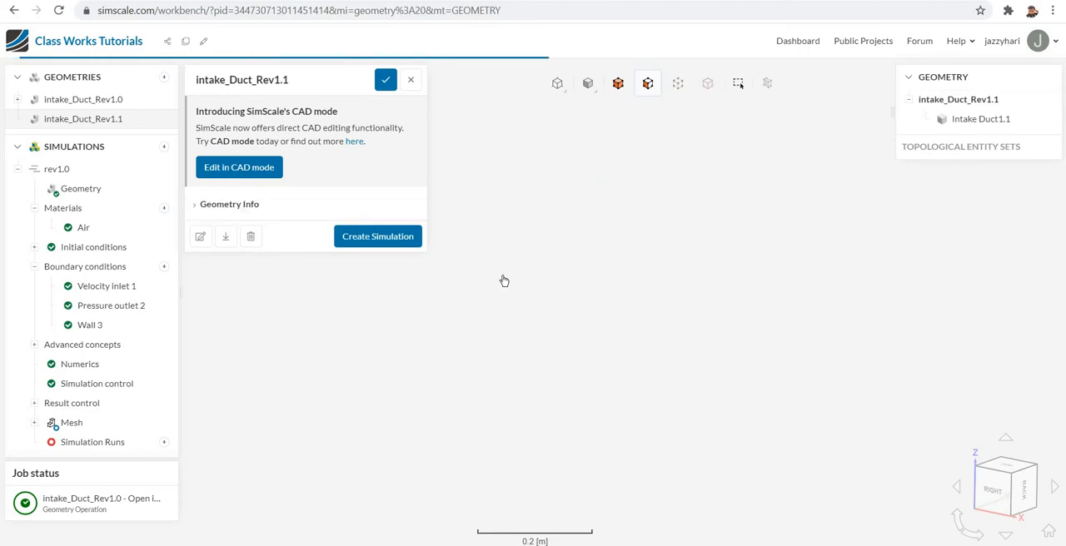
click(413, 81)
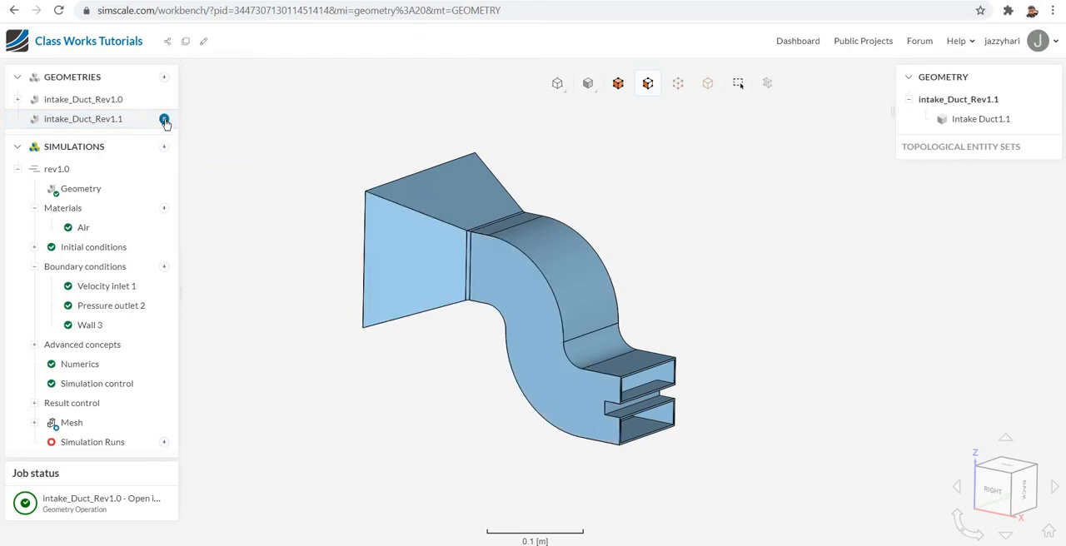
- Add an Open inner region operation to intake_Duct_Rev1.1 and assign the rim faces of both outlets as boundary faces
click(164, 120)
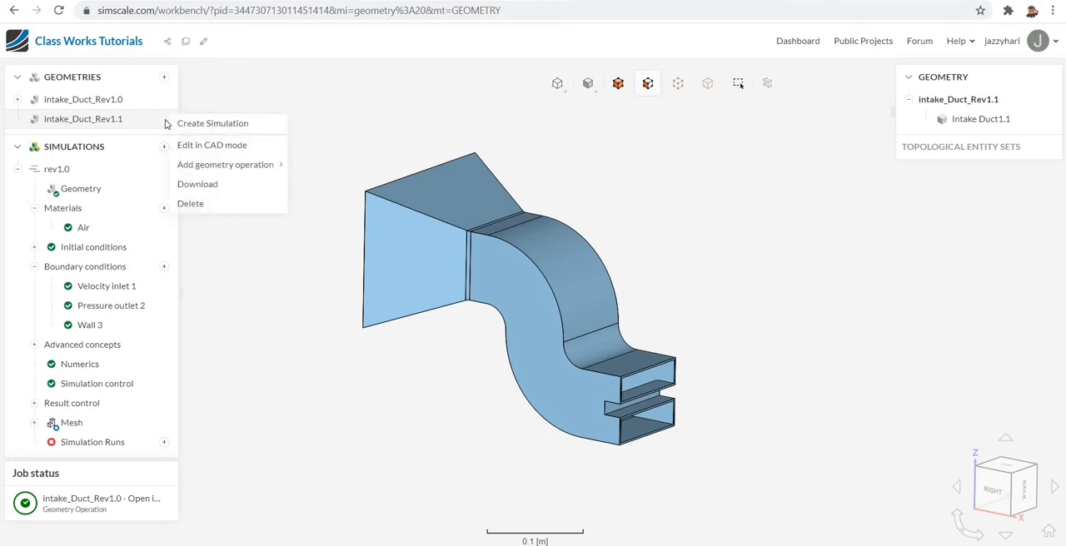
mouse_move(209, 169)
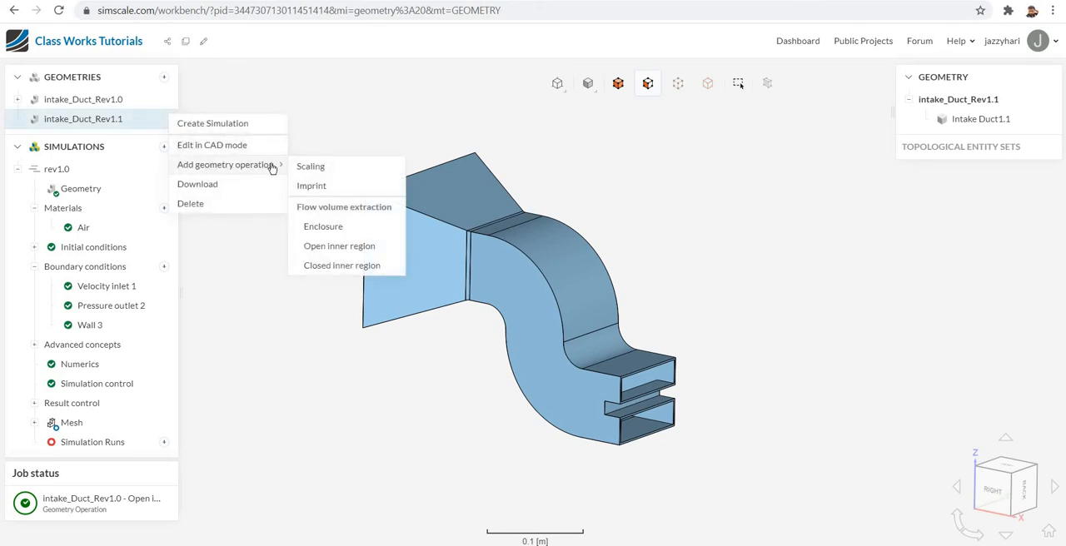
click(331, 247)
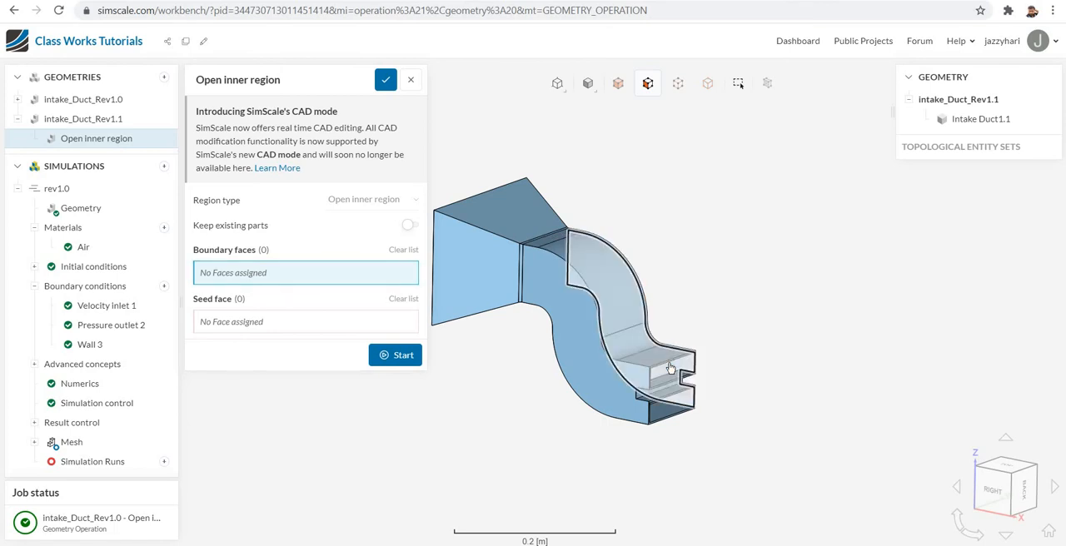
scroll(741, 338, up, 10)
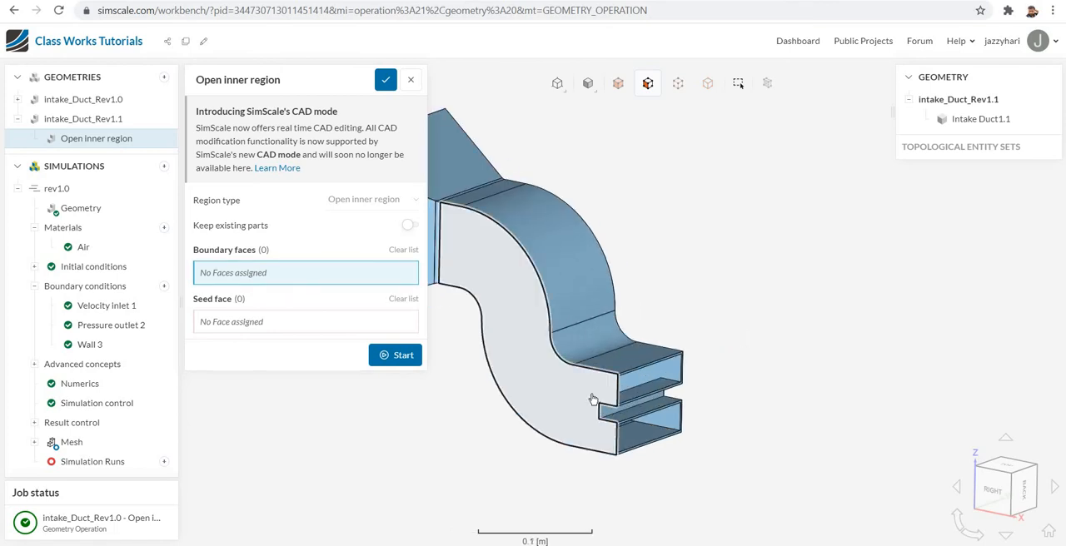
click(658, 360)
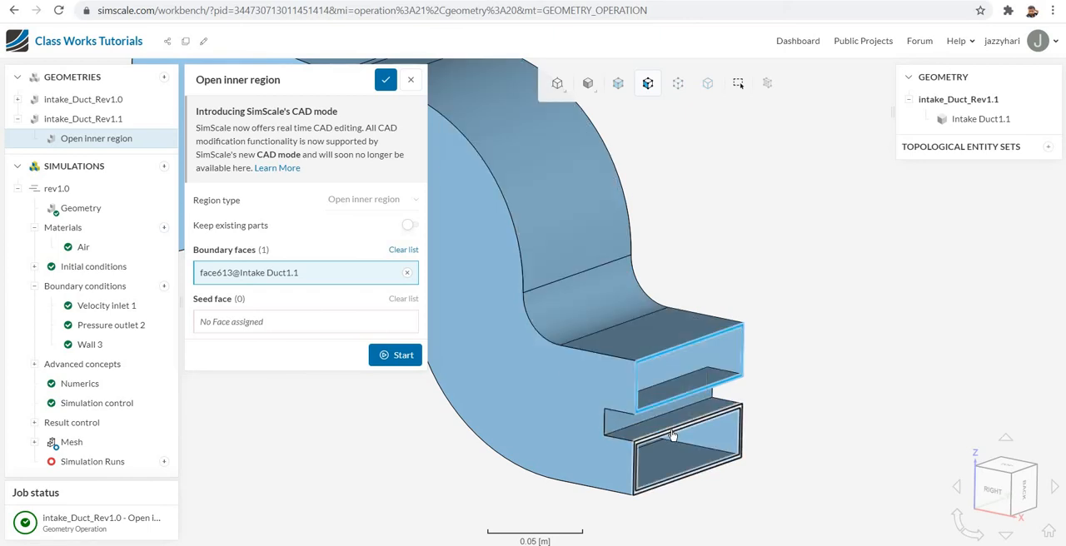
click(672, 434)
- Add the rim face of the large funnel inlet to the open inner region's boundary faces
scroll(820, 365, down, 5)
scroll(837, 369, down, 4)
drag(699, 405, 776, 405)
scroll(722, 282, down, 2)
scroll(720, 281, up, 3)
scroll(719, 282, up, 5)
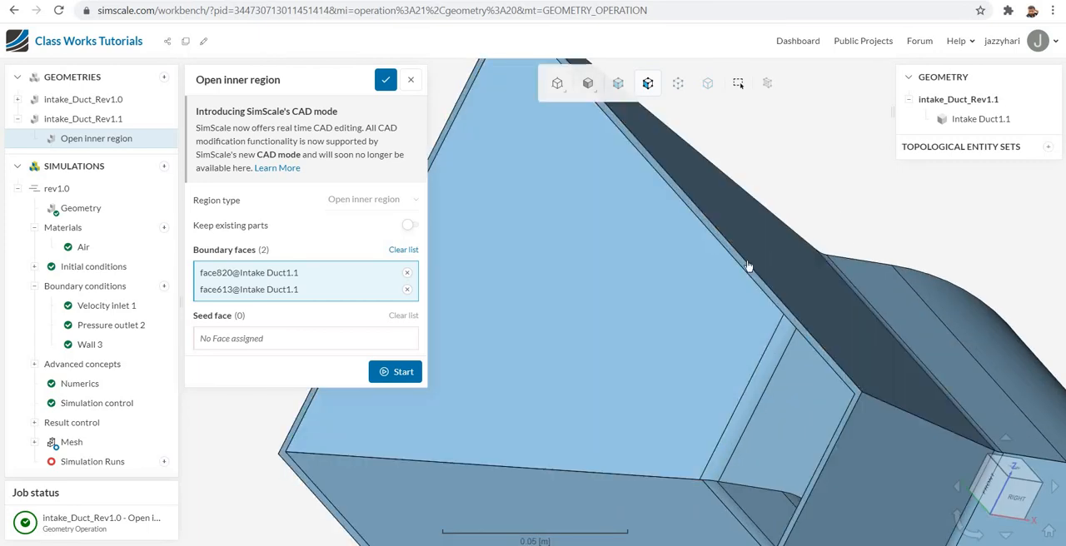
click(747, 271)
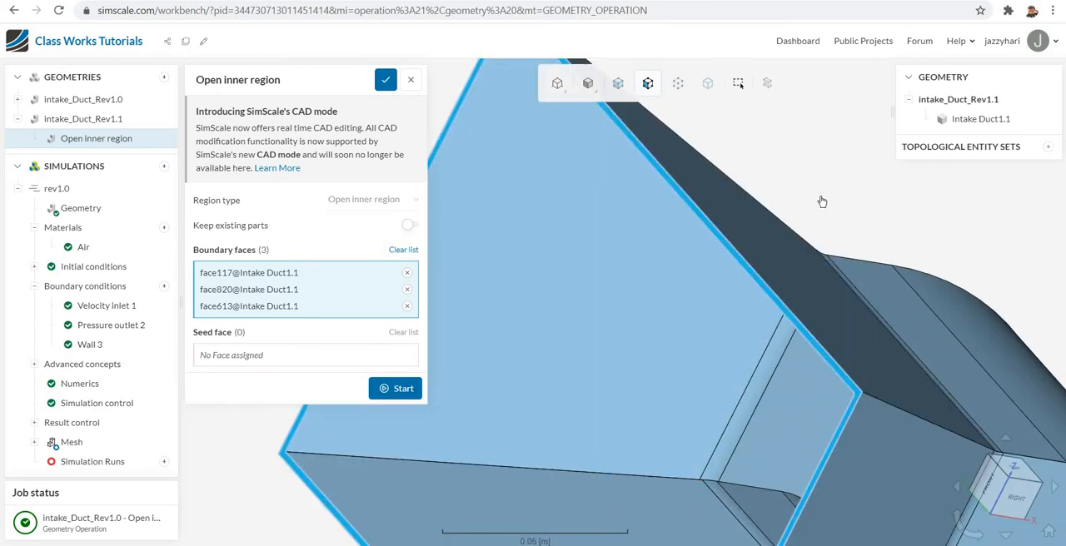
scroll(813, 212, up, 2)
scroll(812, 212, down, 5)
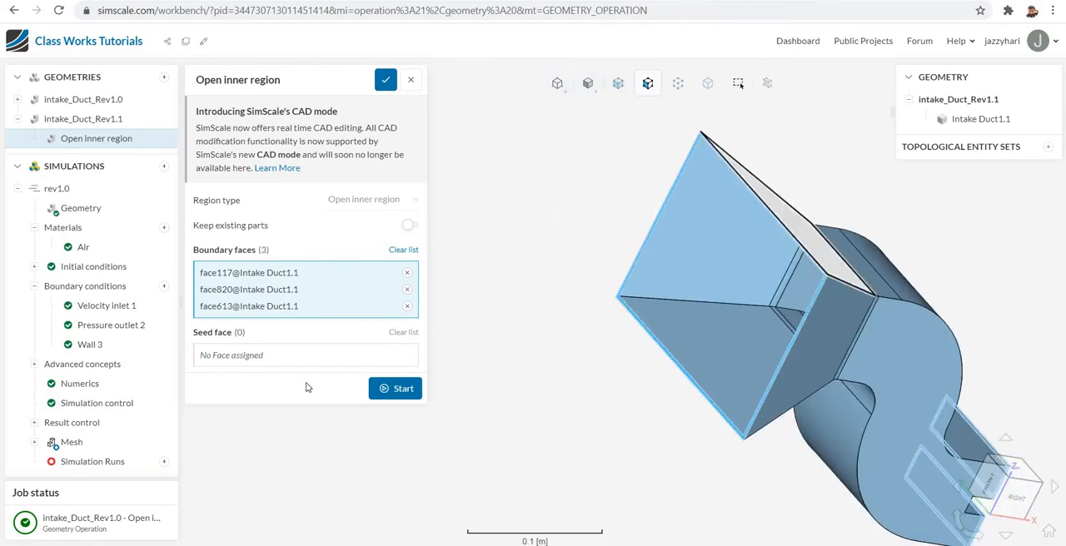
- Assign an inner face of the inlet funnel as the seed face and run the flow volume extraction
click(290, 363)
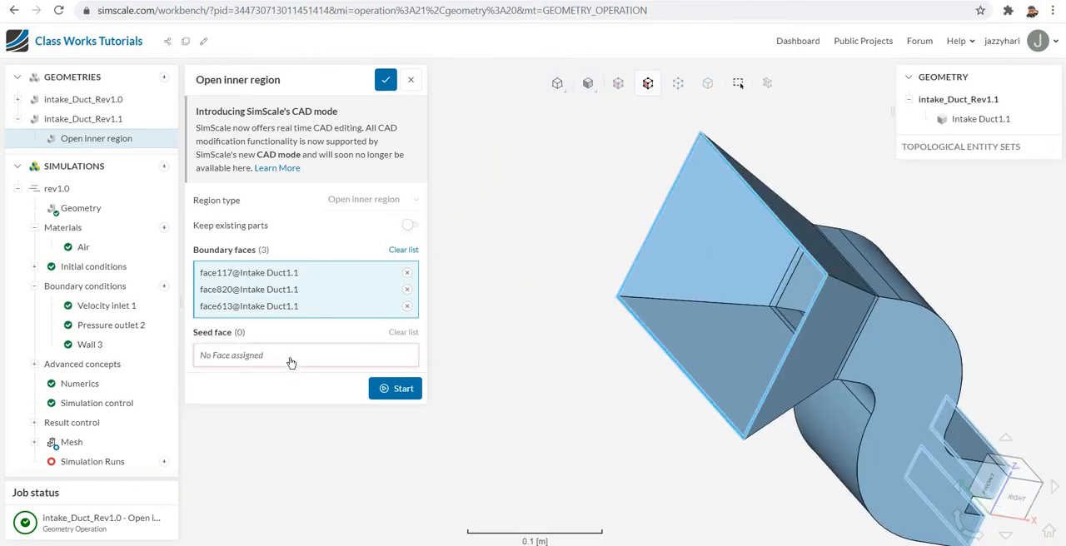
click(705, 338)
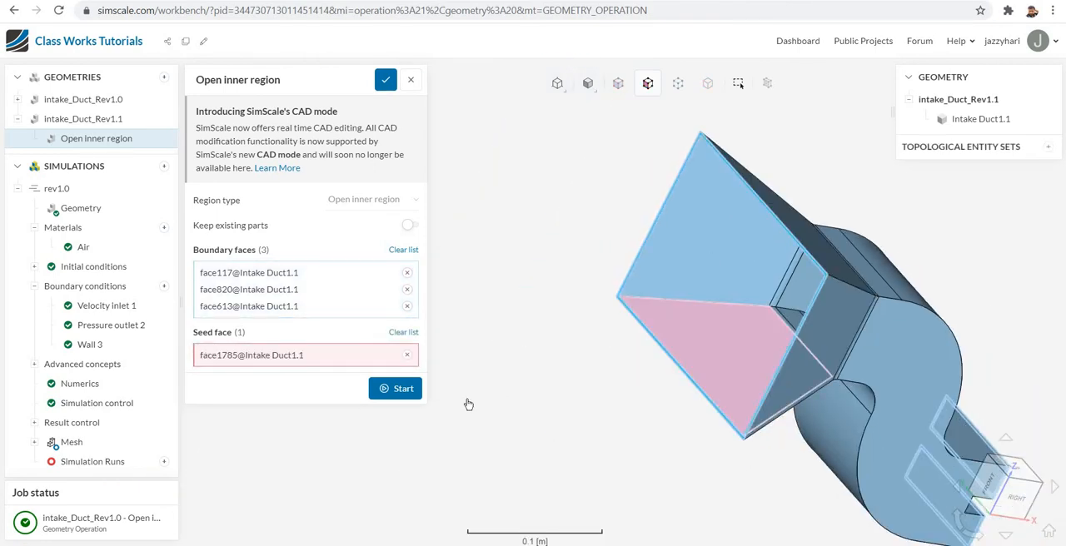
click(399, 391)
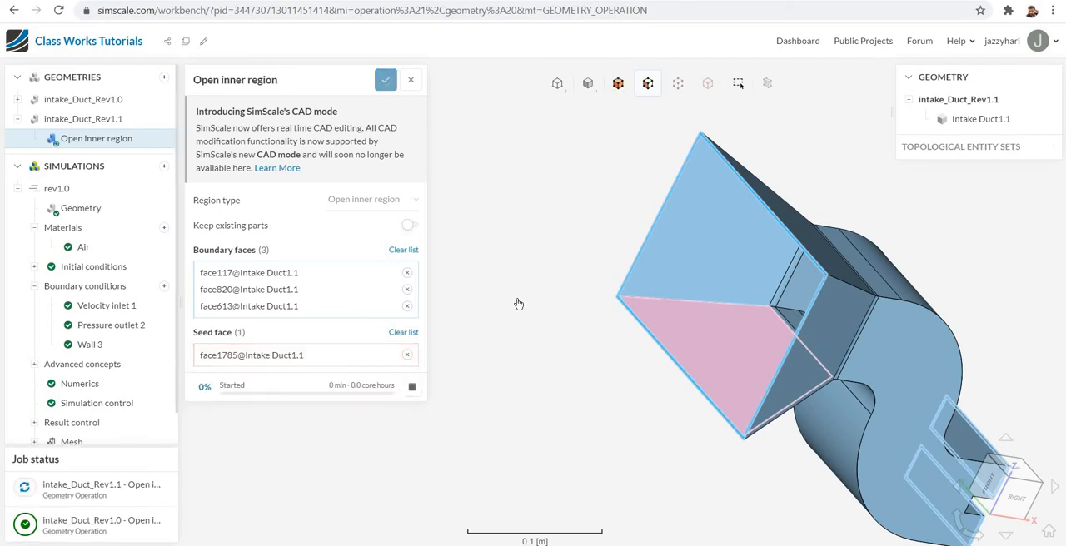
scroll(510, 300, up, 2)
scroll(511, 300, down, 4)
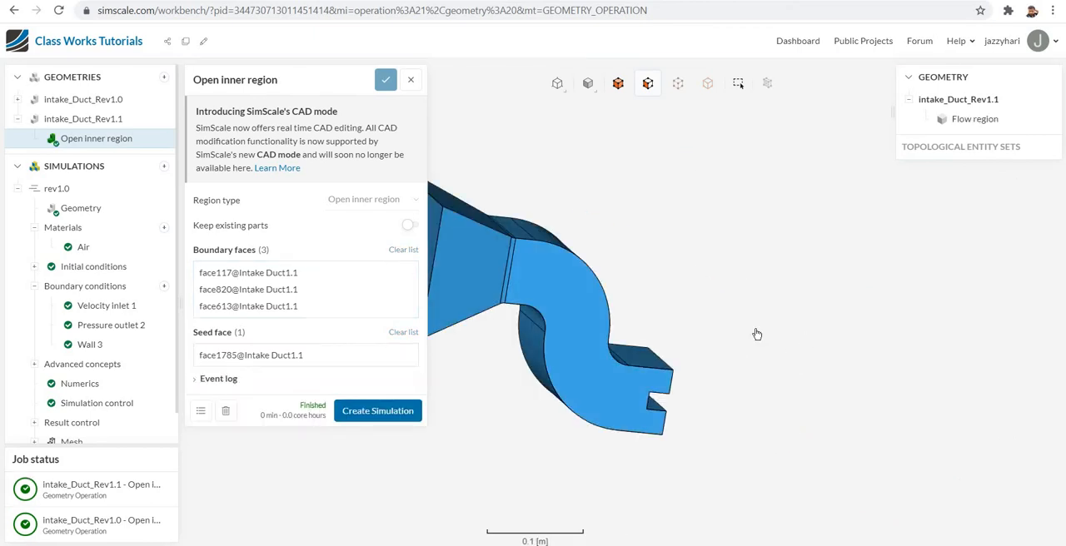
scroll(748, 308, down, 5)
drag(872, 355, 759, 368)
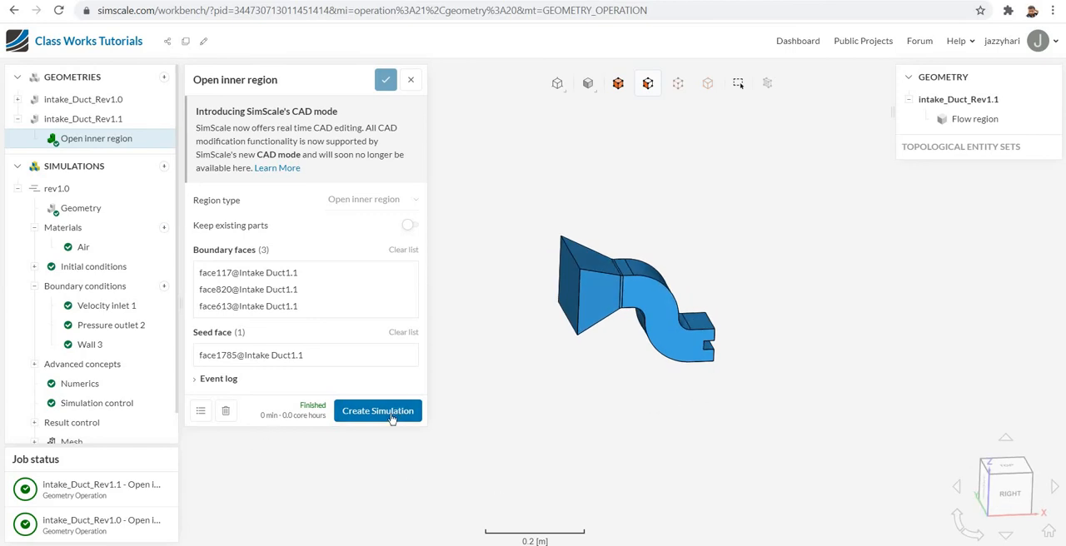
- Create an Incompressible simulation from the extracted Rev1.1 flow region and name it rev 1.1
click(382, 412)
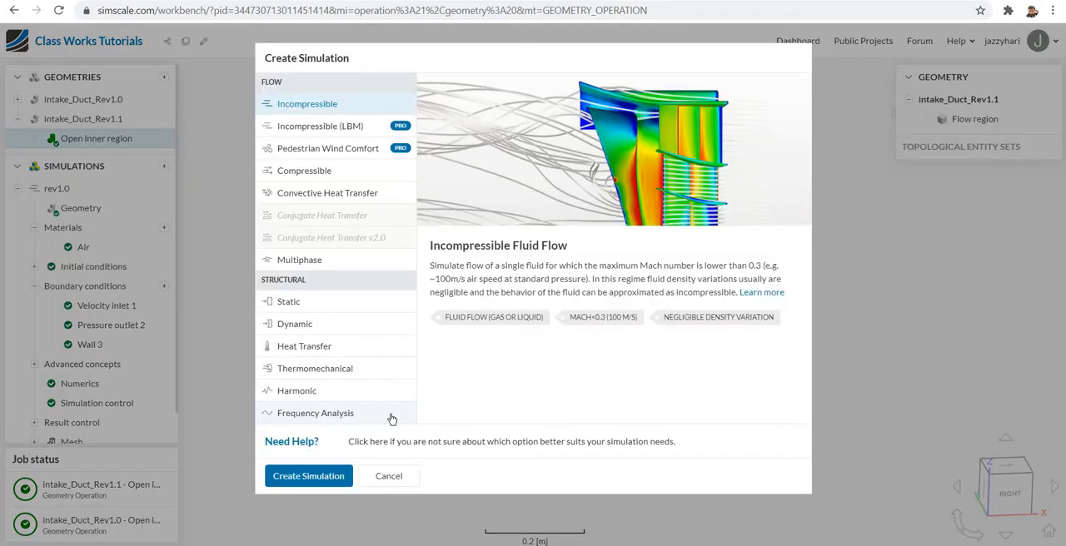
click(324, 483)
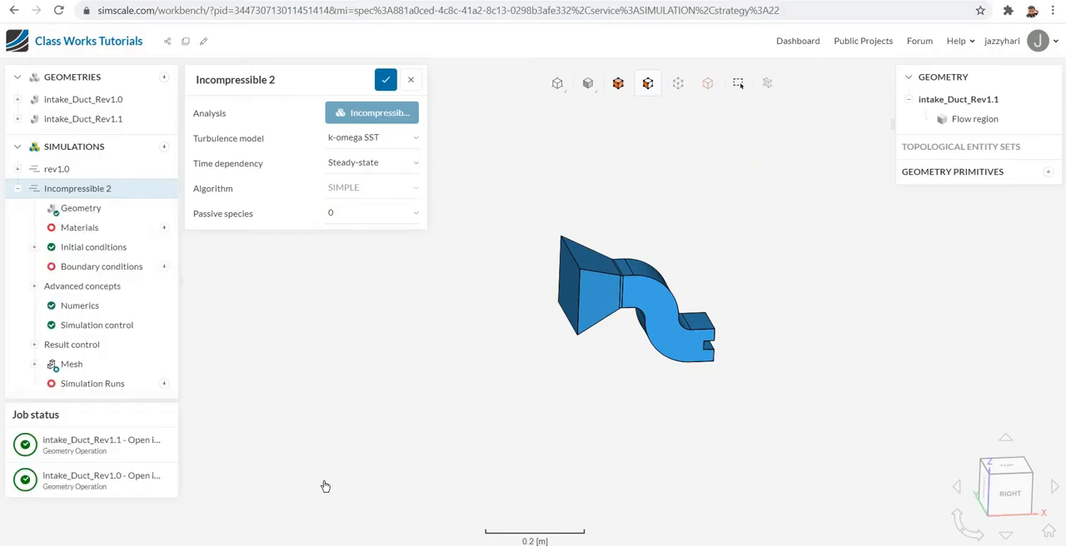
click(316, 87)
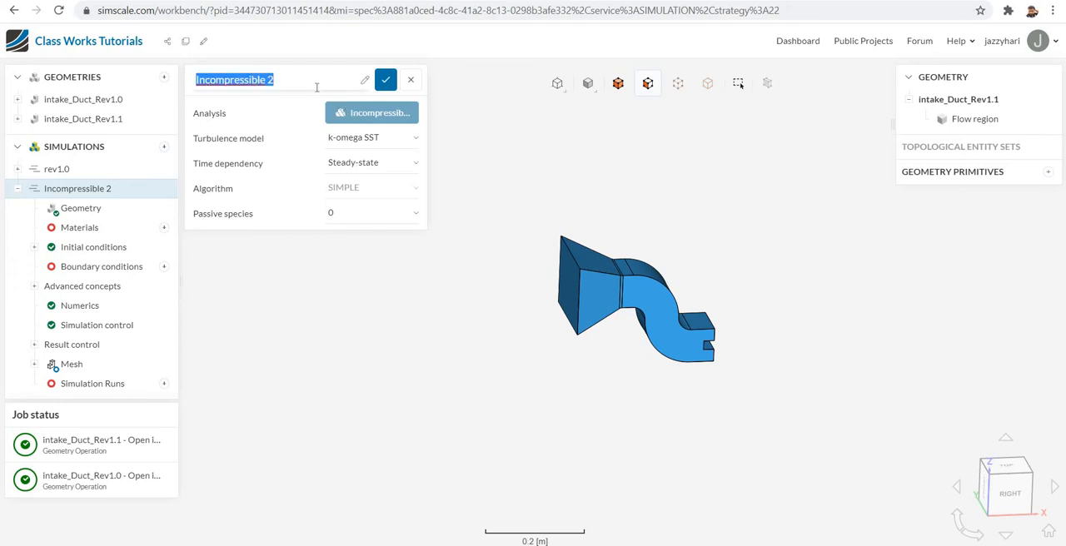
text(rev 1.1)
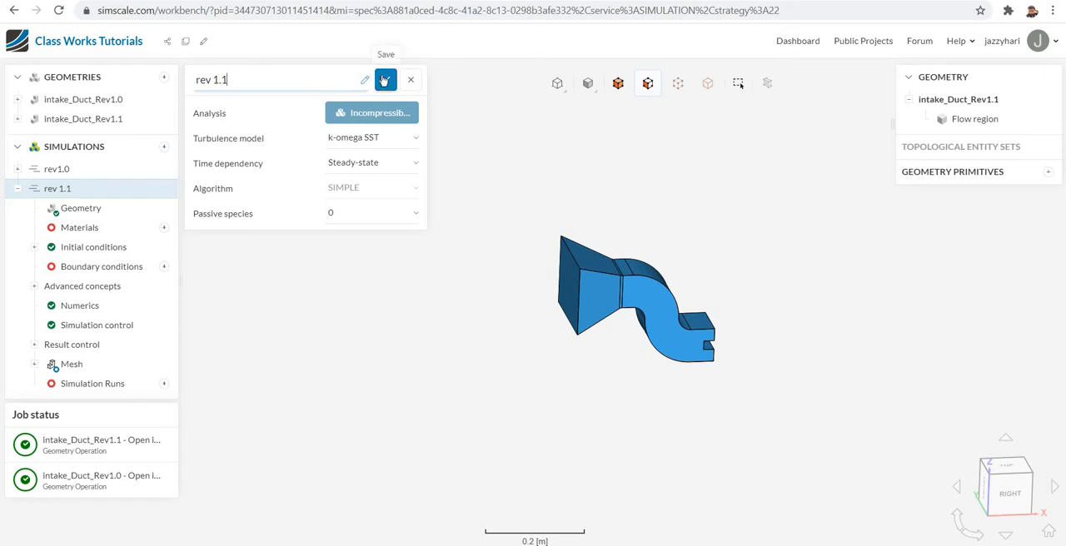
click(385, 80)
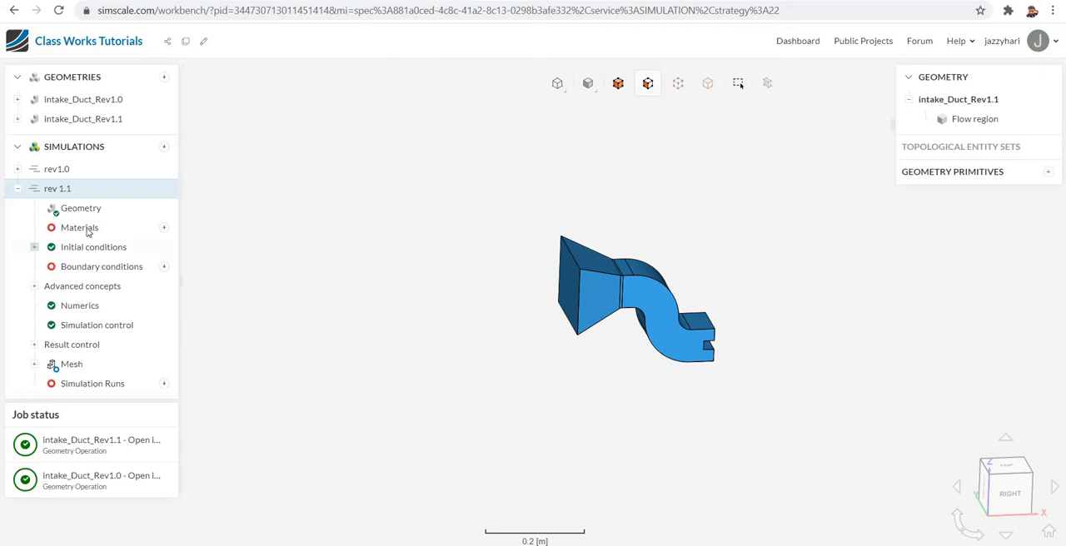
- Assign Air with its default properties as the material of the rev 1.1 flow region
click(165, 229)
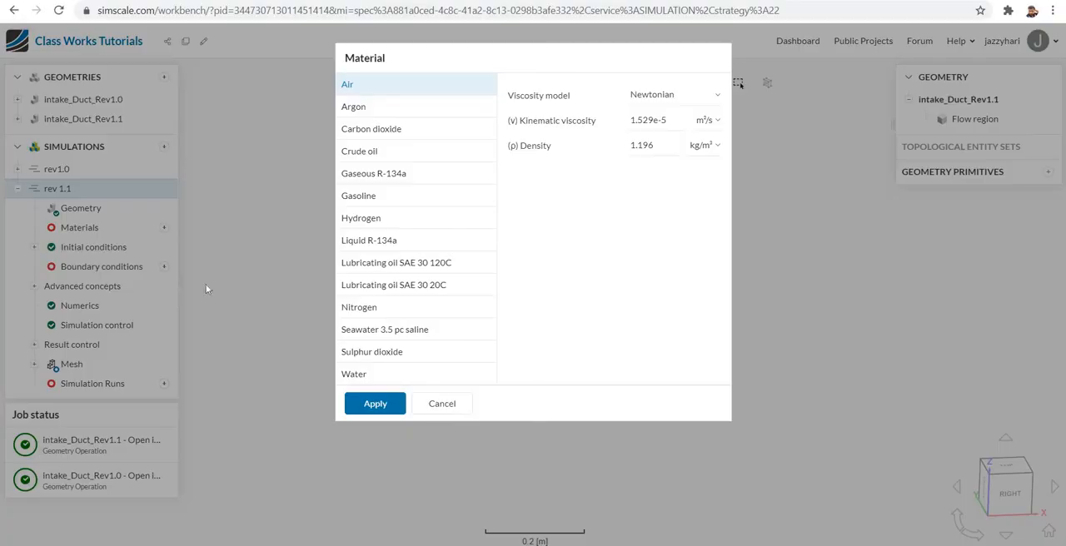
click(378, 414)
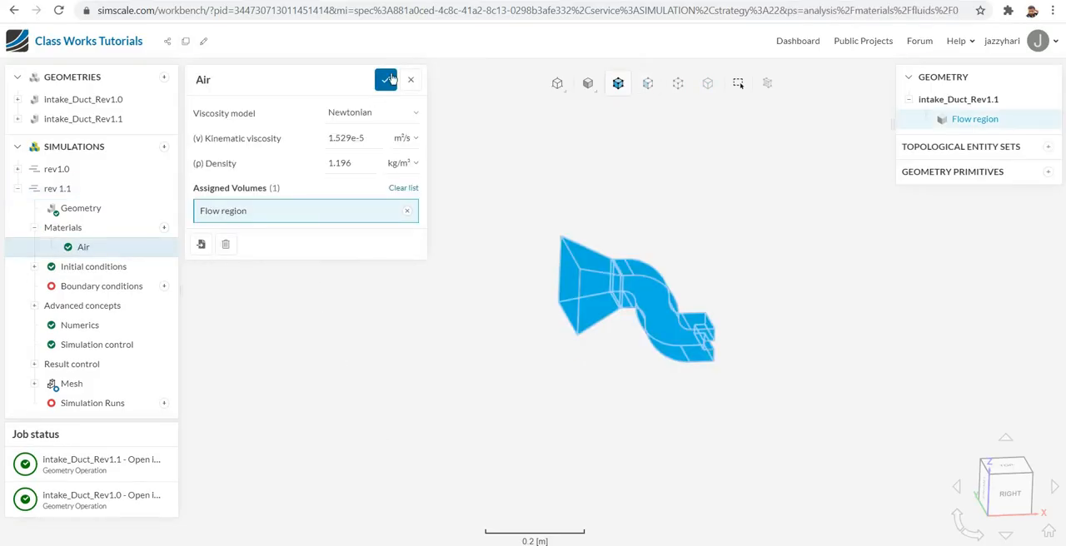
click(387, 80)
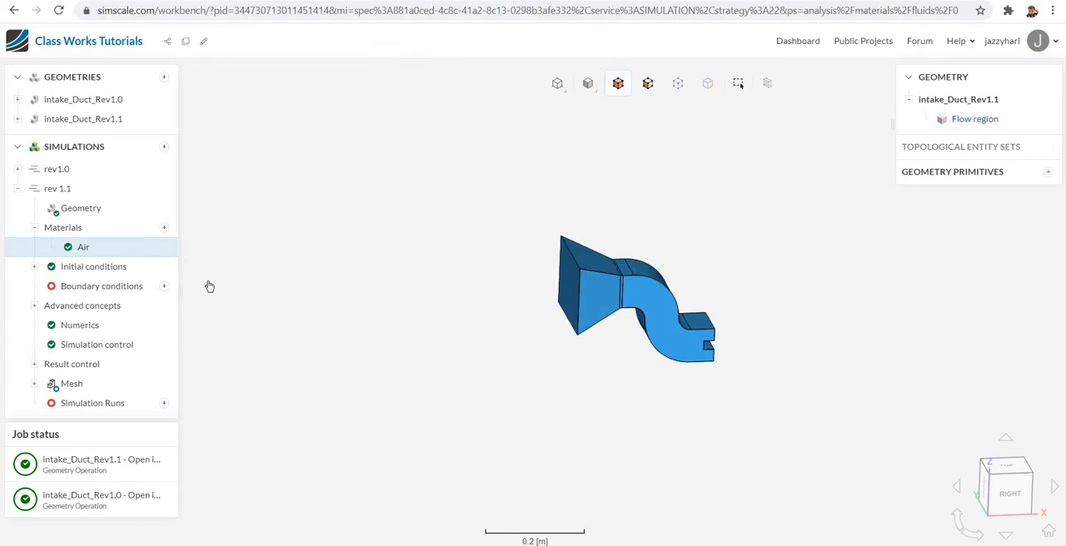
- Add a velocity inlet with a volumetric flow rate of 0.5 m³/s on the funnel's large inlet face
click(164, 287)
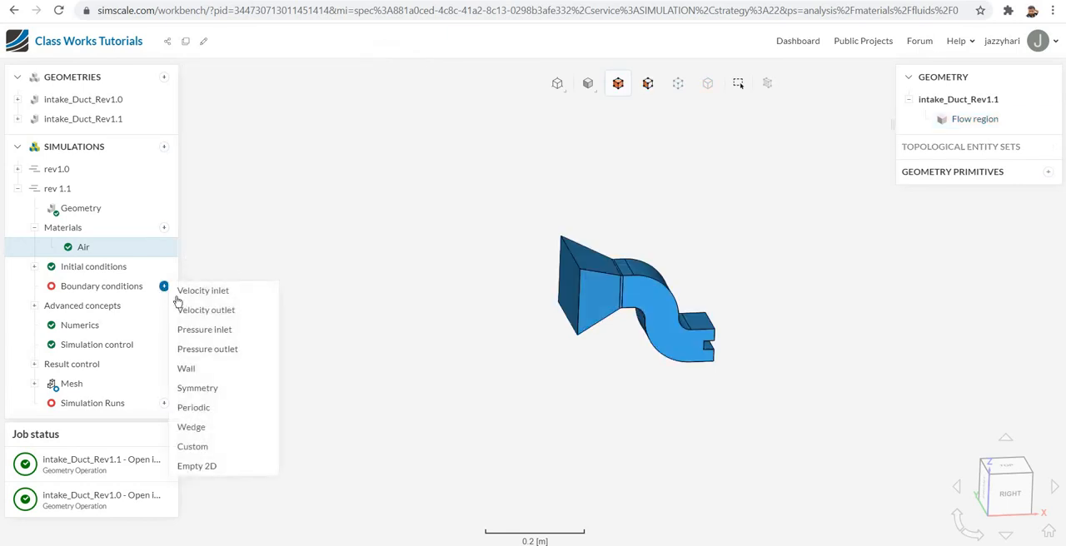
click(230, 293)
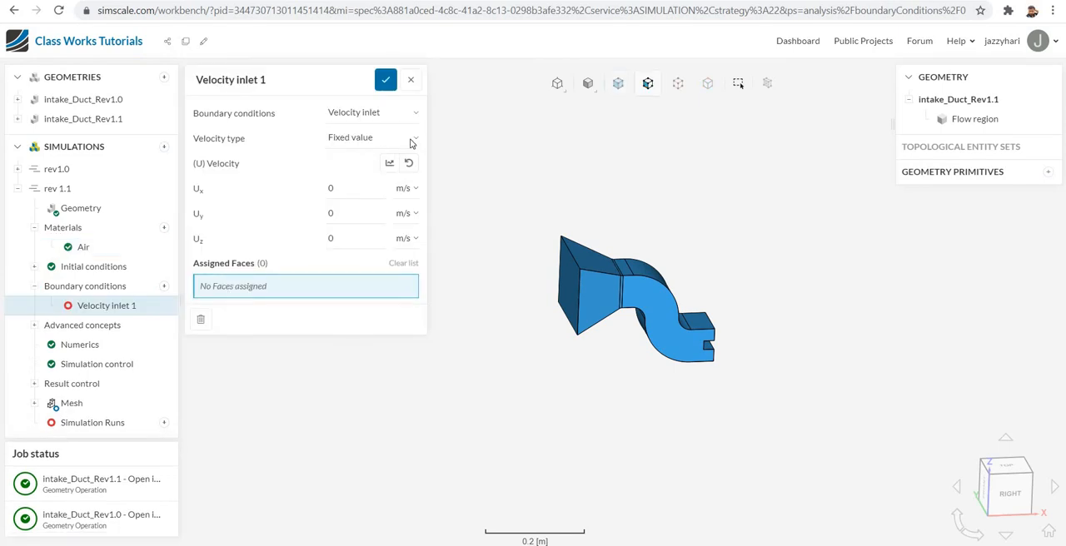
click(416, 142)
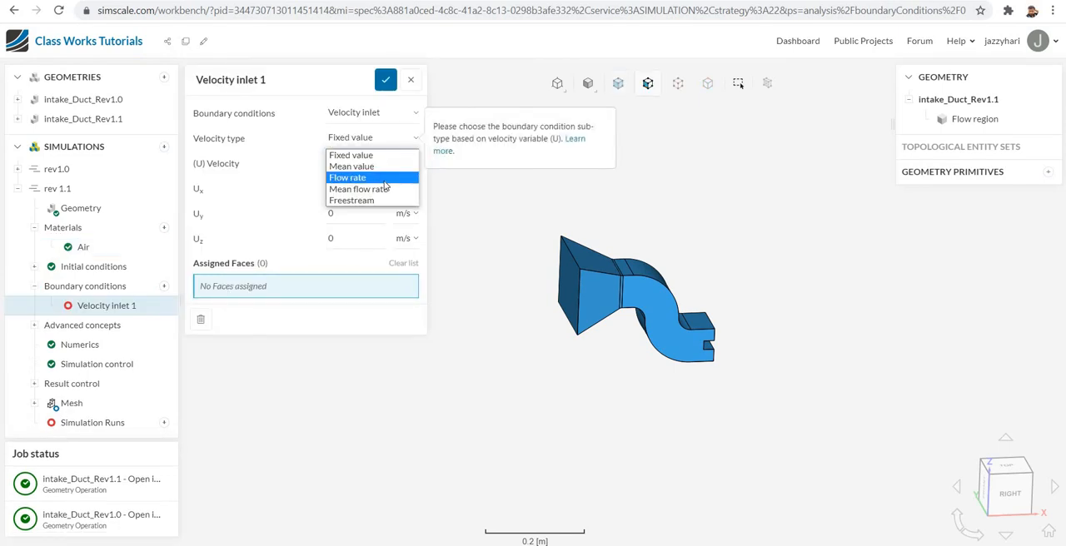
click(383, 178)
click(416, 163)
click(384, 193)
click(354, 215)
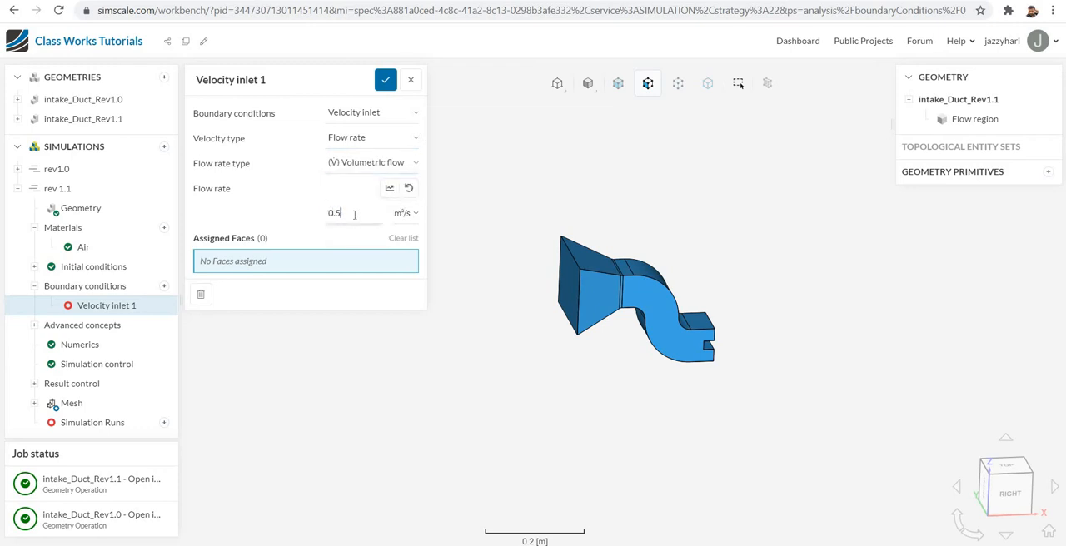
click(565, 287)
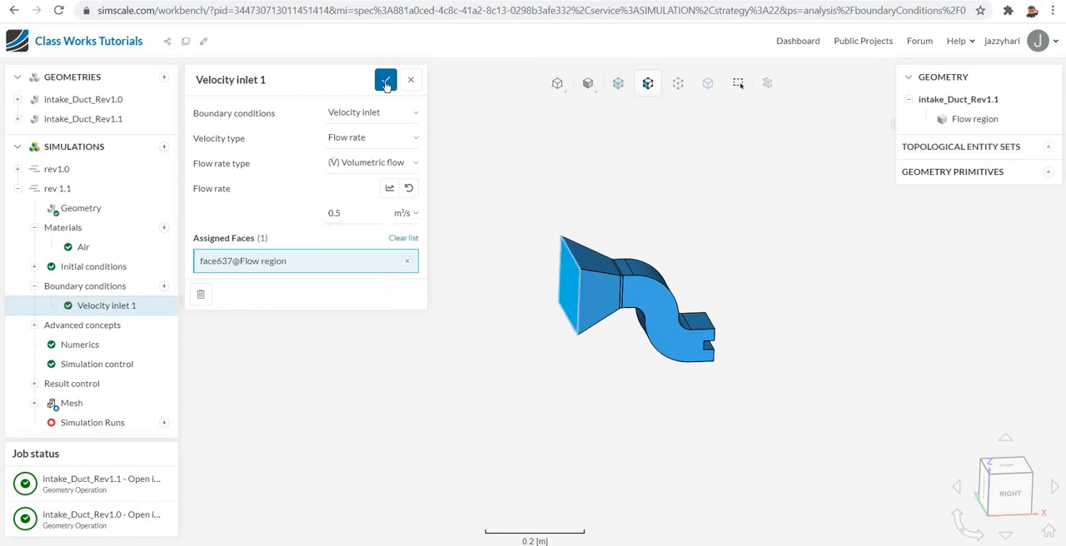
click(386, 82)
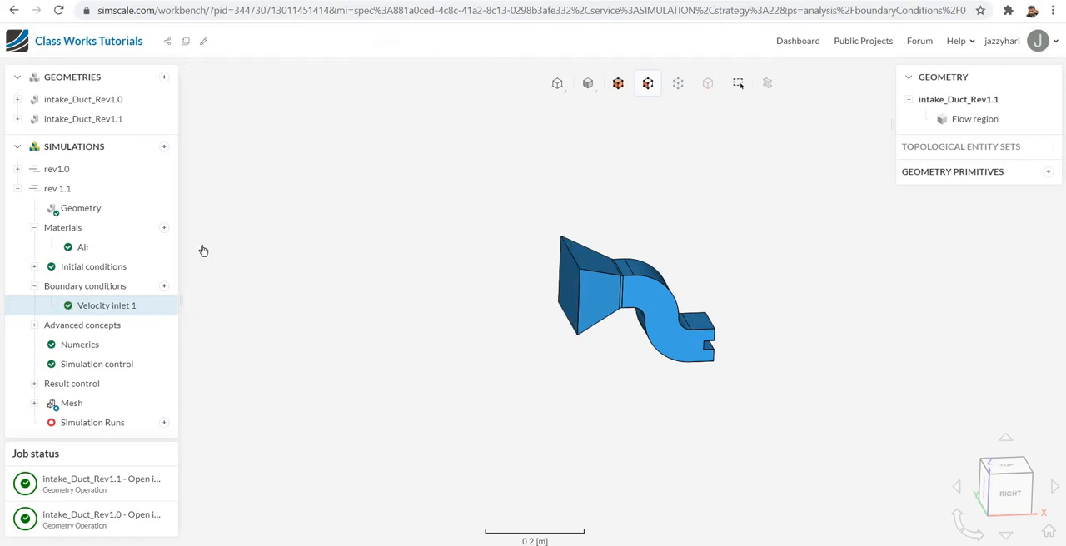
- Add a pressure outlet with fixed 0 Pa gauge pressure on the duct's two outlet faces
click(164, 288)
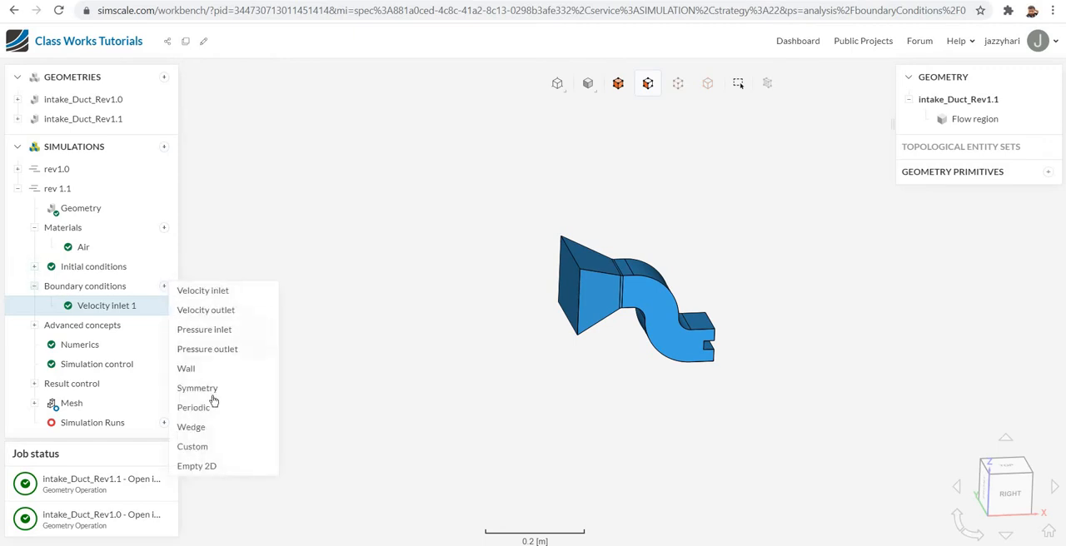
click(220, 352)
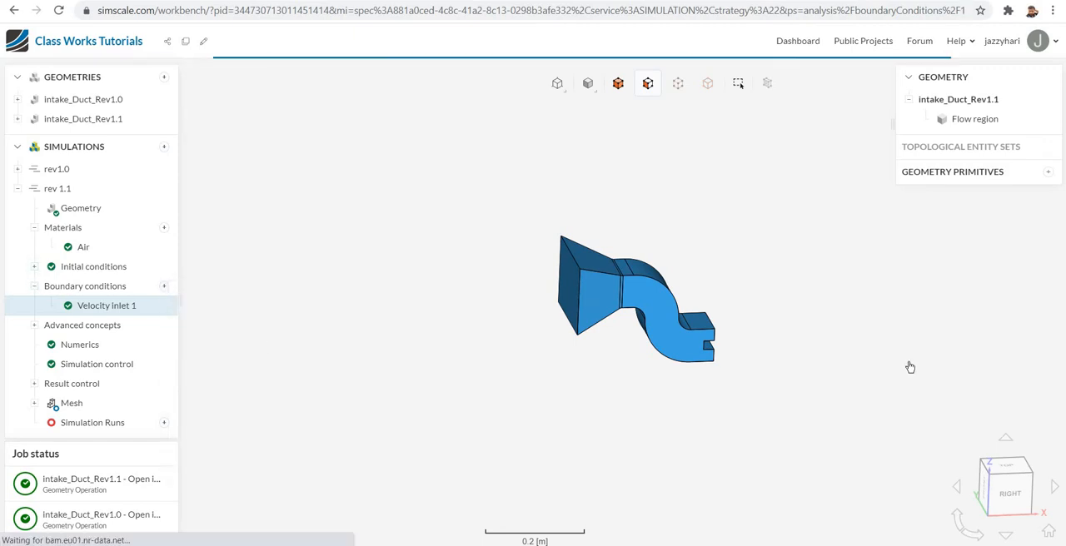
drag(721, 366, 736, 348)
click(715, 302)
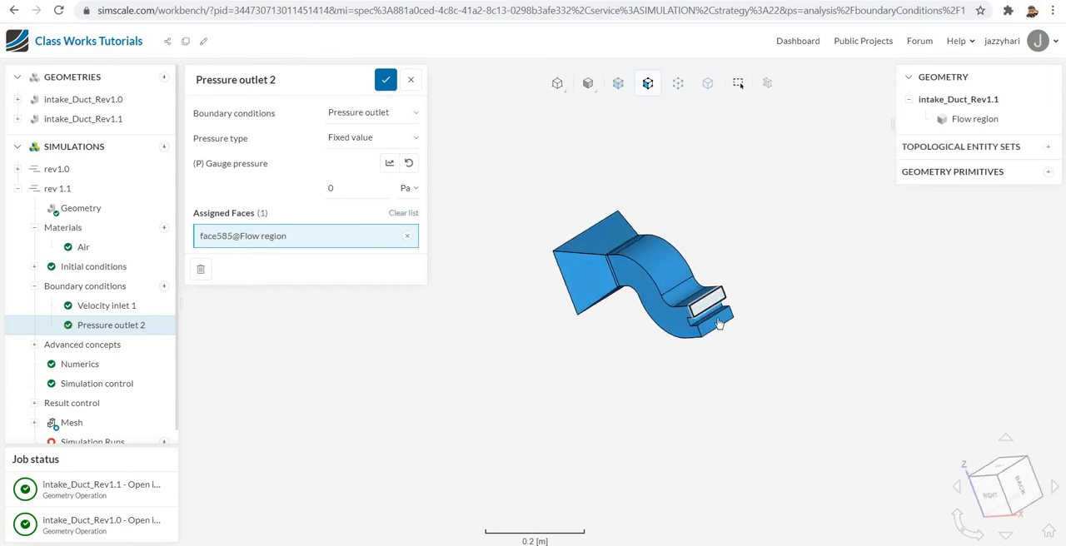
click(716, 325)
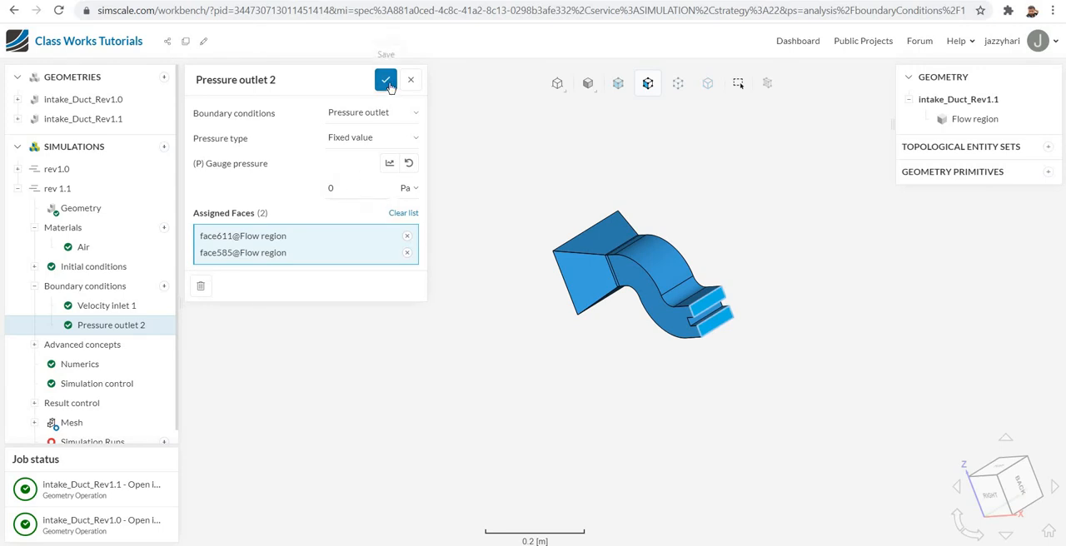
click(385, 80)
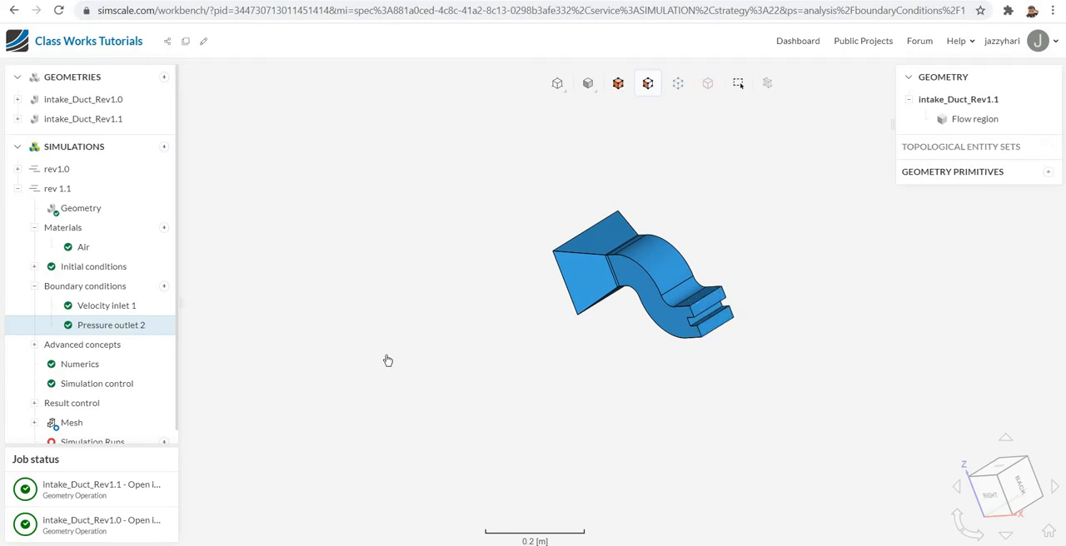
- Add a no-slip wall with wall function and assign the funnel's visible sides, the duct's near side and upper faces, and the outlet notch faces
click(164, 288)
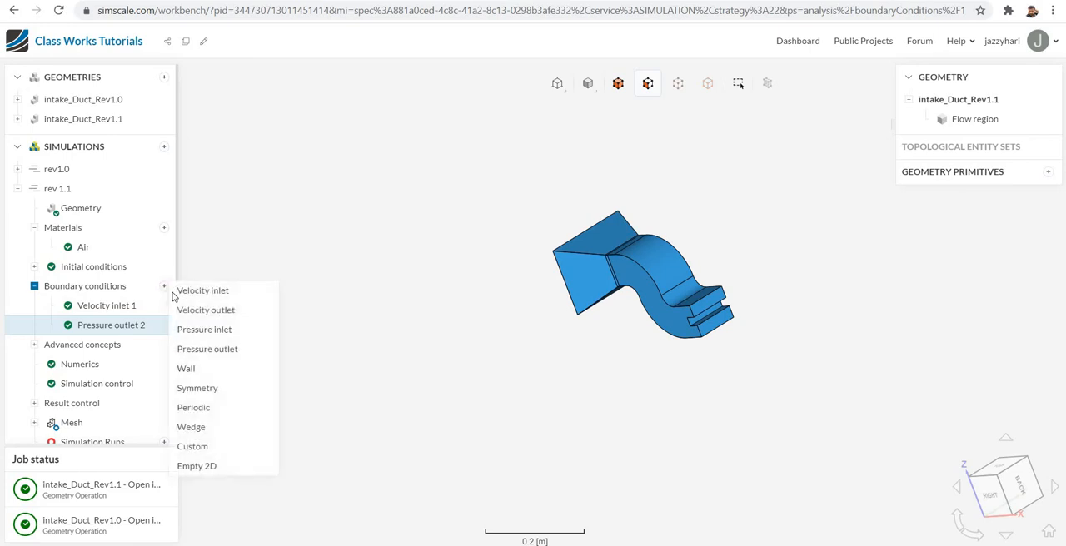
click(243, 369)
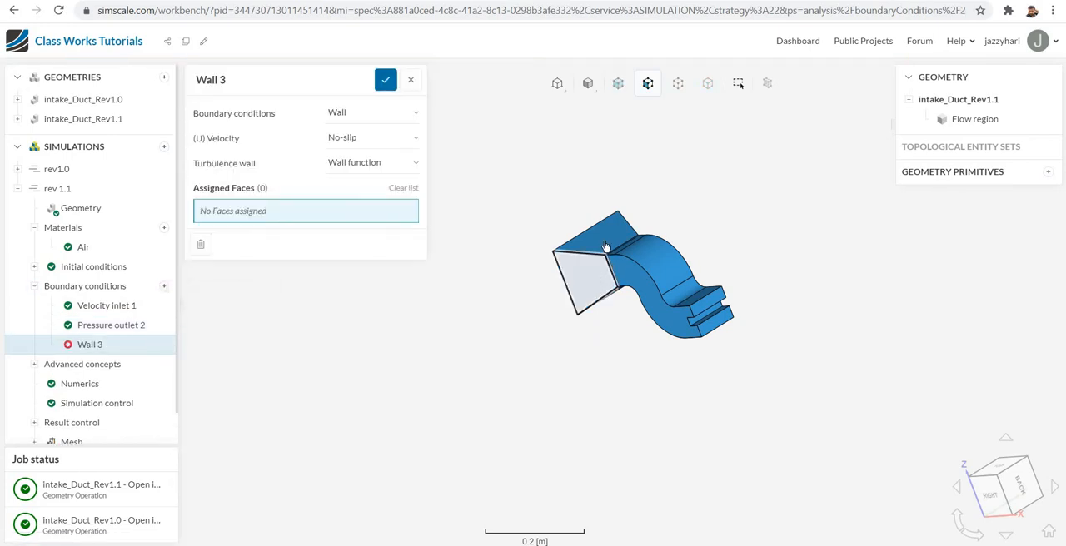
click(607, 244)
click(616, 263)
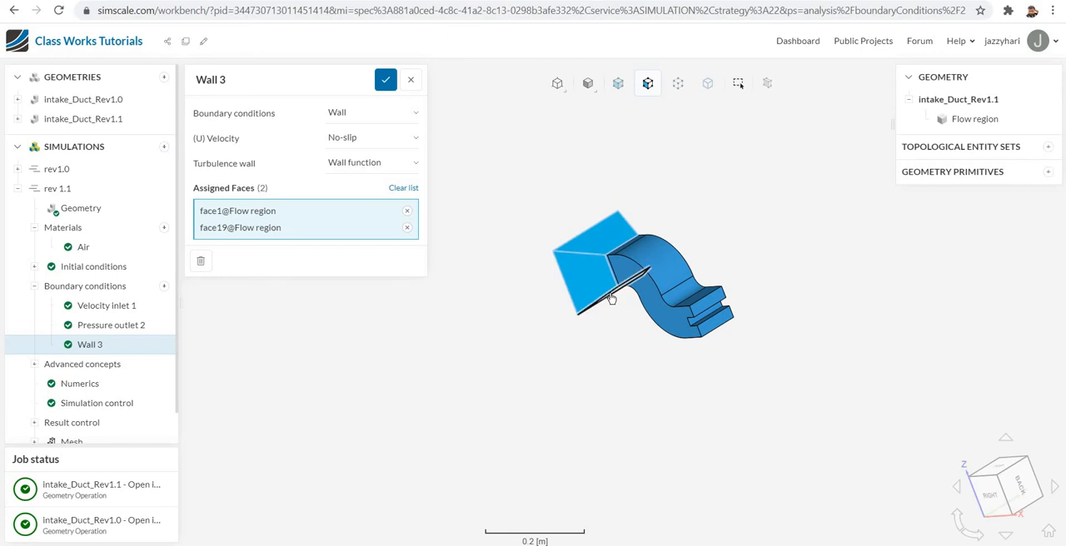
click(631, 290)
click(651, 268)
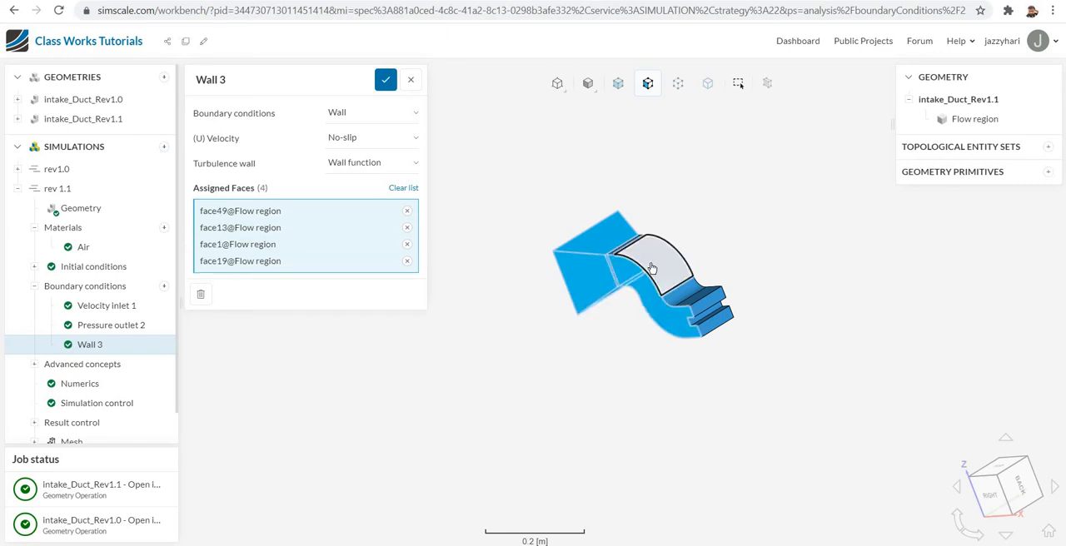
click(638, 259)
click(700, 305)
click(700, 304)
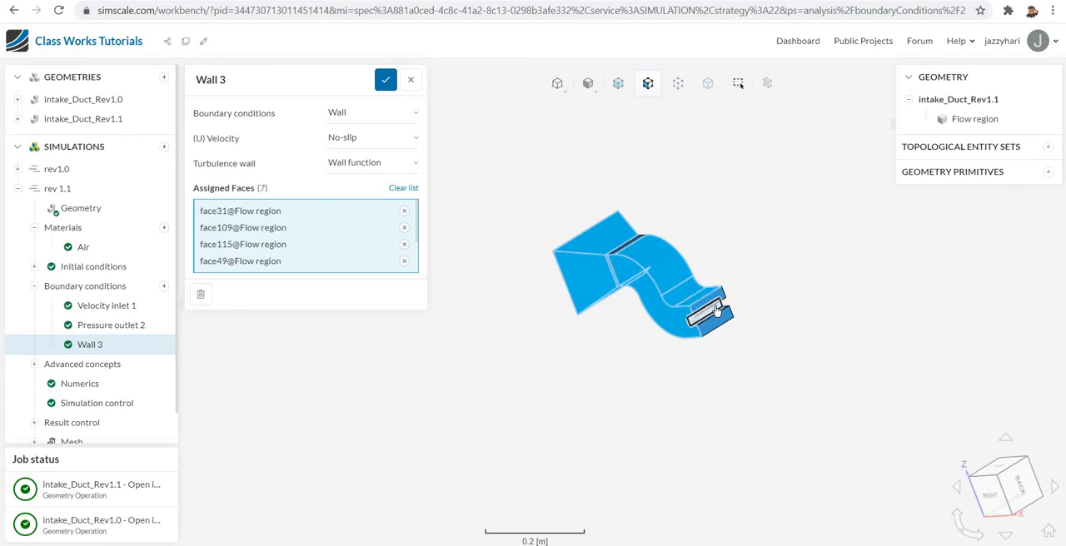
click(706, 319)
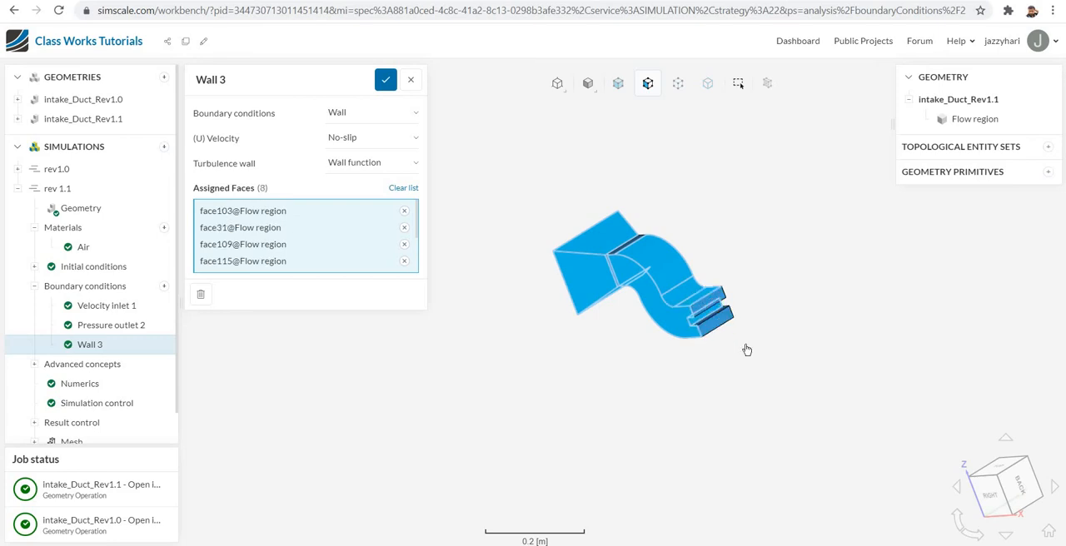
scroll(699, 312, up, 6)
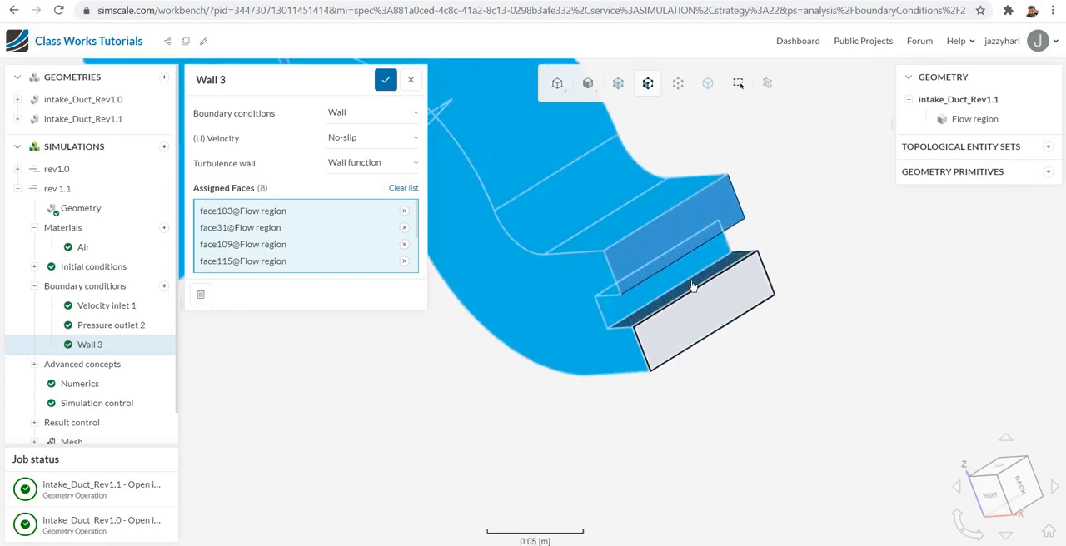
click(688, 283)
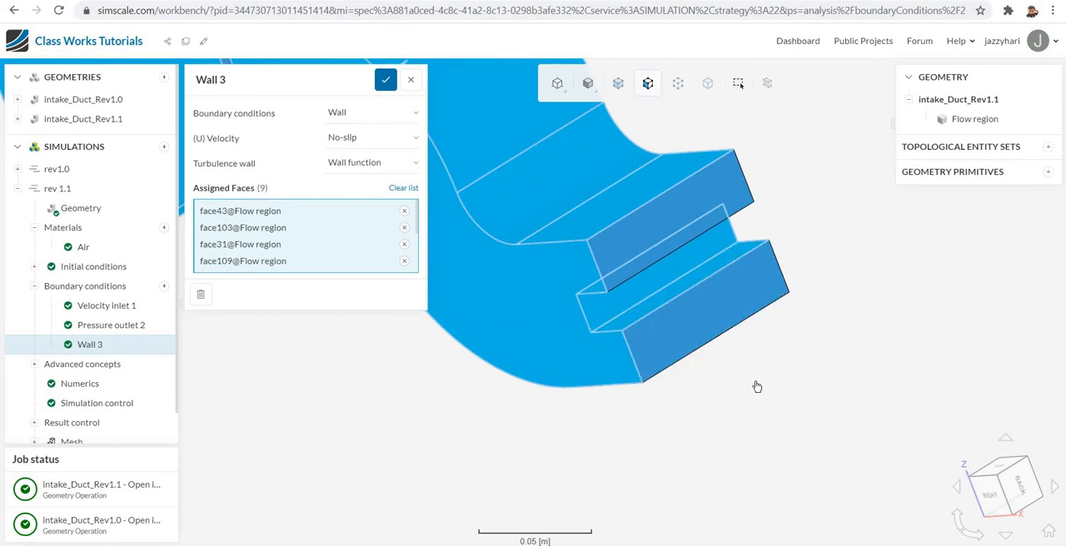
- Assign the three narrow transition faces between the funnel and the curved duct to the wall
scroll(739, 425, down, 1)
scroll(740, 425, down, 2)
drag(533, 425, 658, 489)
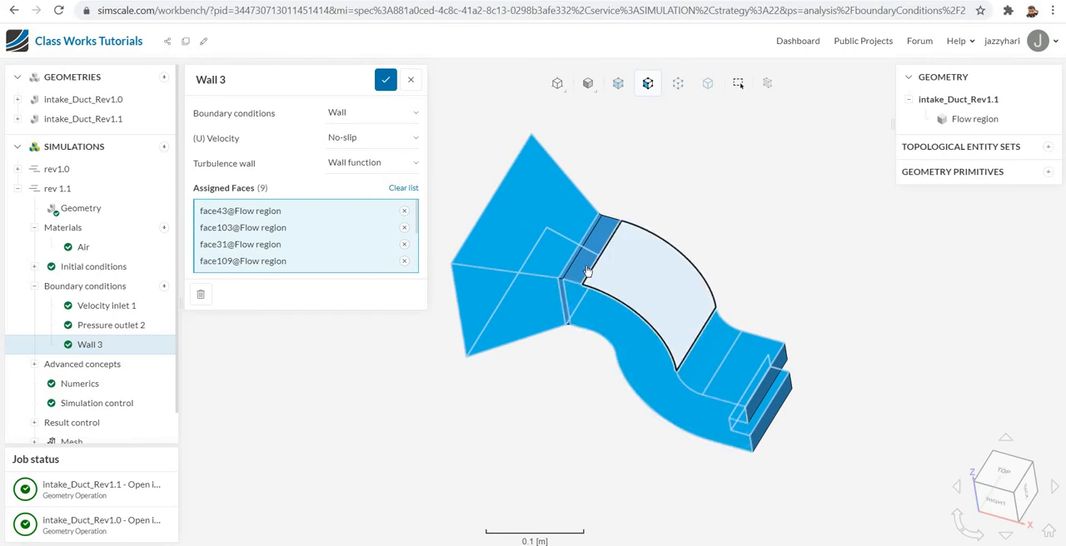
click(573, 272)
click(558, 303)
click(566, 305)
- Assign the opposite side's funnel, transition and S-shaped duct faces, plus the remaining face inside the outlet notch, to the wall
drag(850, 299, 544, 522)
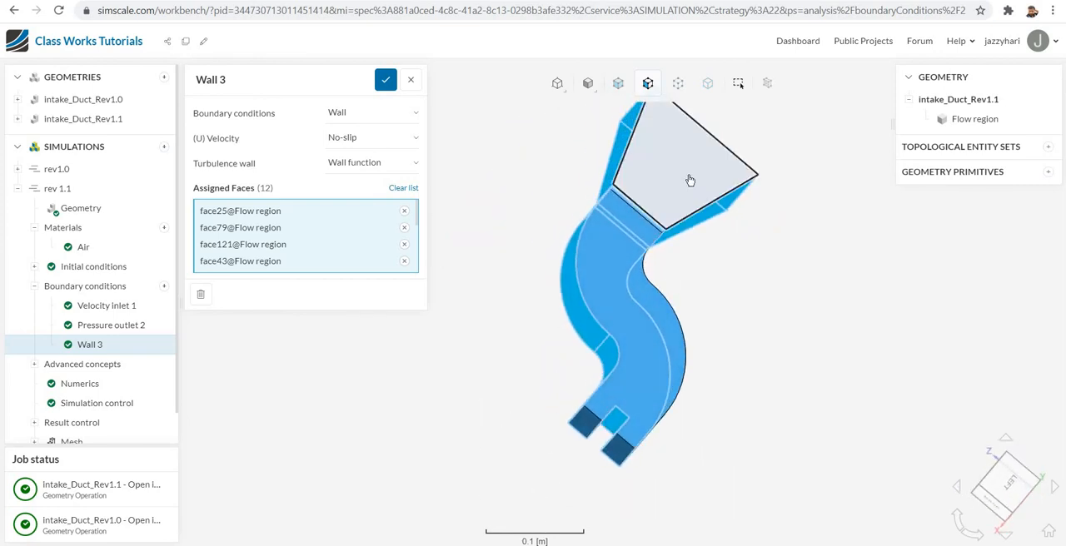
click(687, 181)
click(633, 223)
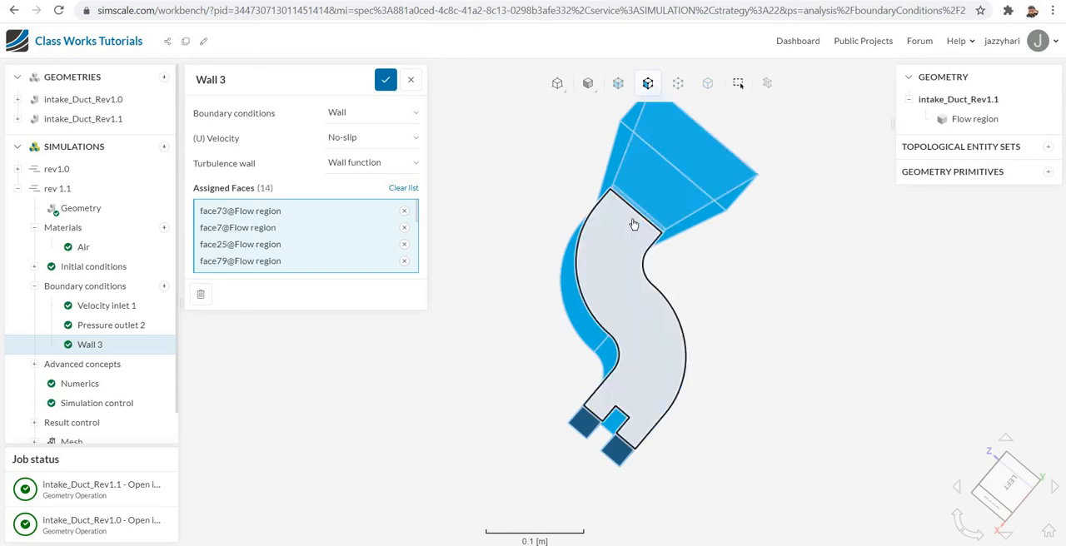
click(633, 223)
drag(778, 345, 770, 292)
click(576, 358)
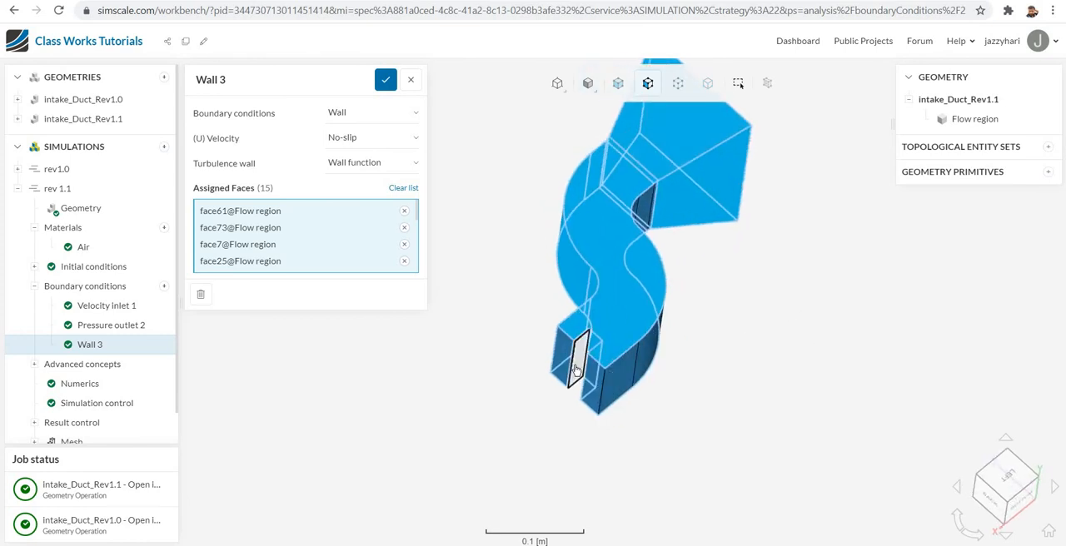
- Assign the remaining underside faces of the curved duct and transition to the wall, leaving inlet and outlets unassigned, and save it
right_drag(789, 385, 856, 395)
drag(773, 393, 731, 392)
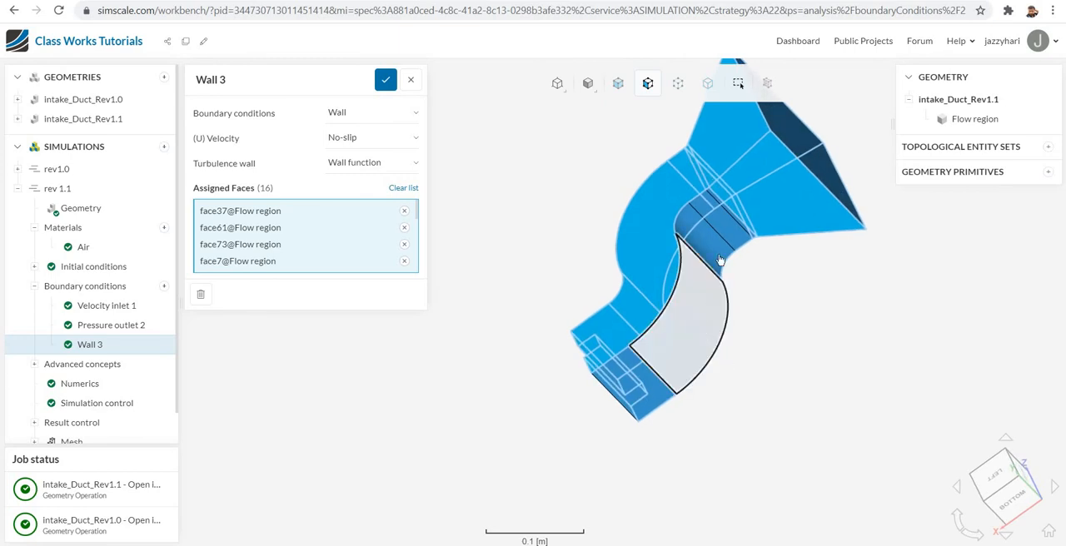
click(717, 247)
click(723, 232)
click(678, 387)
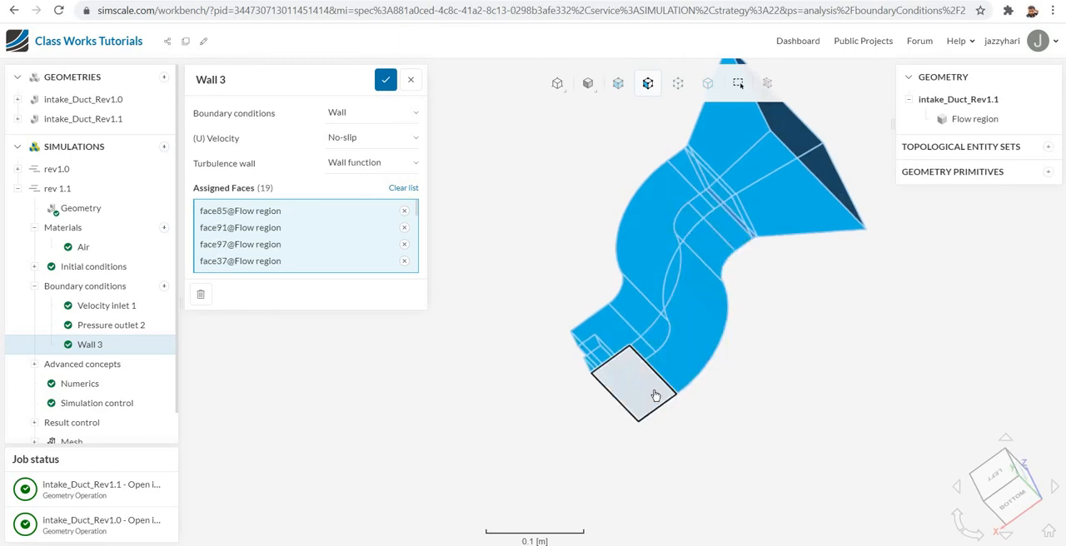
drag(828, 392, 878, 374)
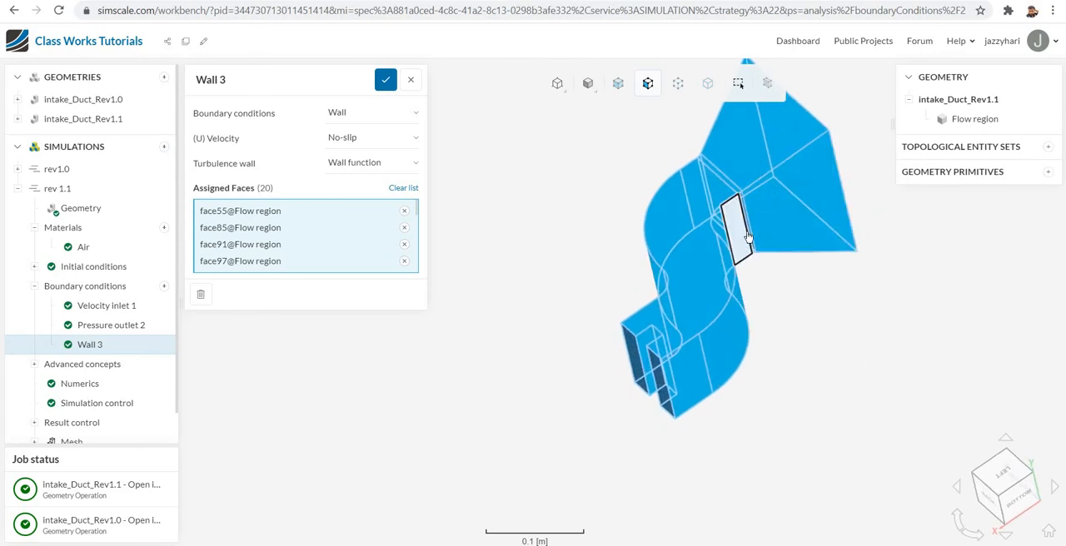
click(749, 237)
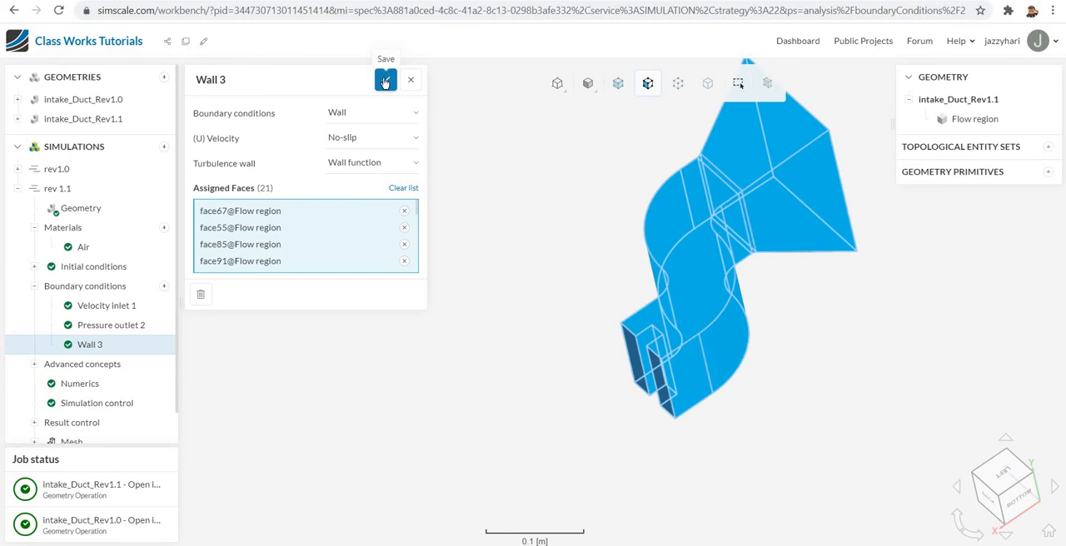
click(385, 81)
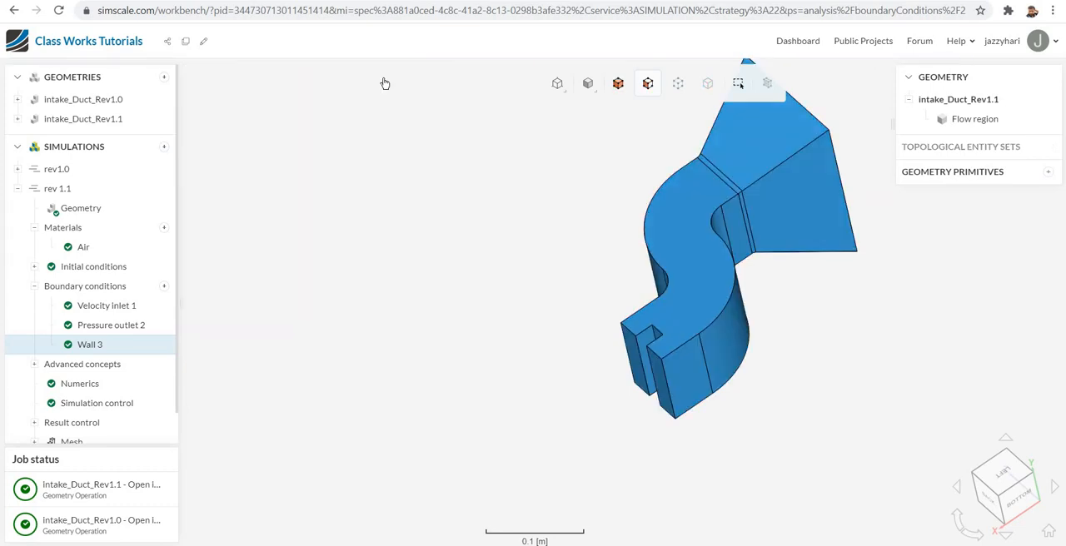
- Check the resource estimate of a new rev 1.1 simulation run without starting it
scroll(353, 259, down, 2)
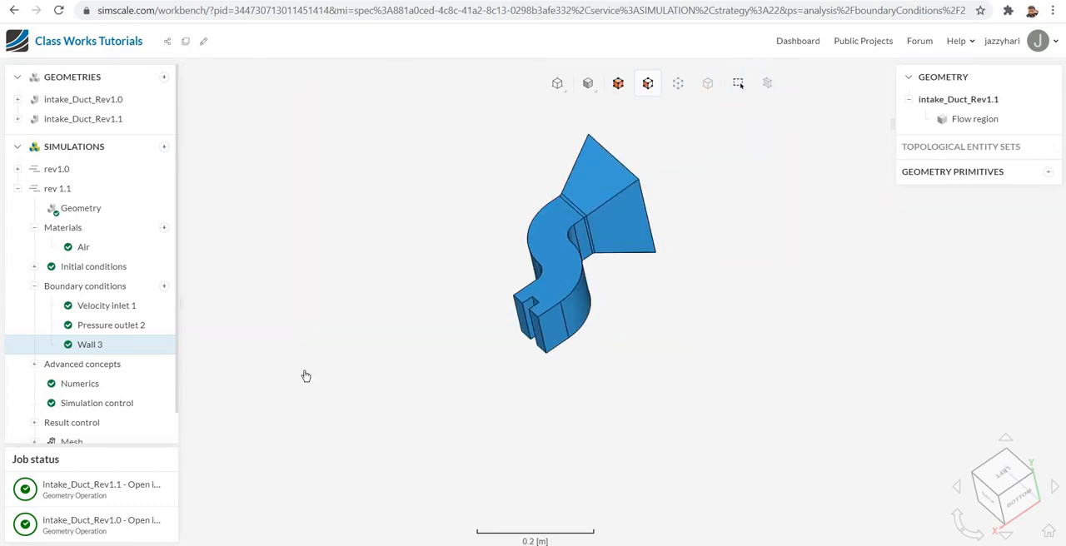
scroll(150, 350, down, 1)
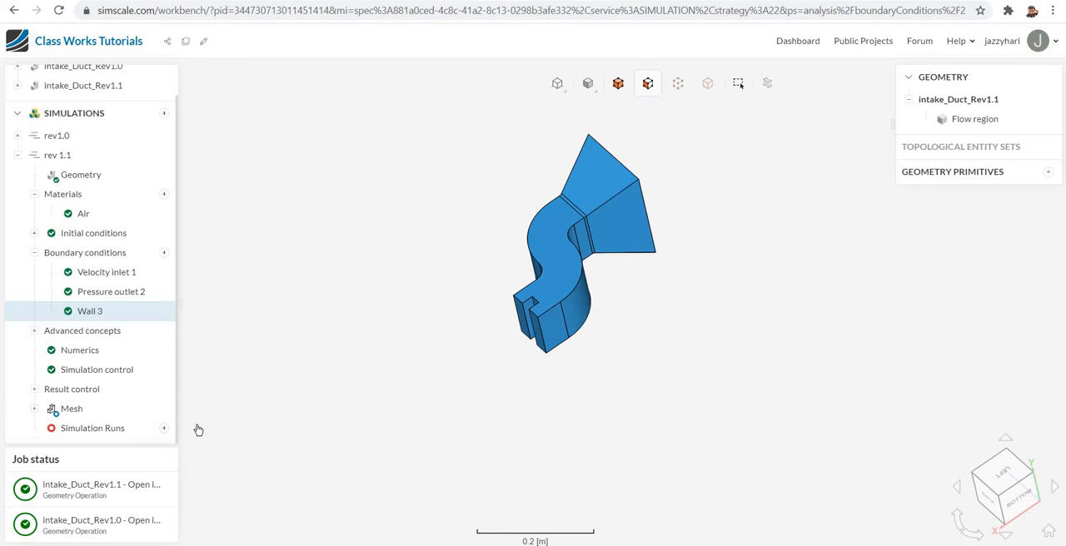
click(164, 429)
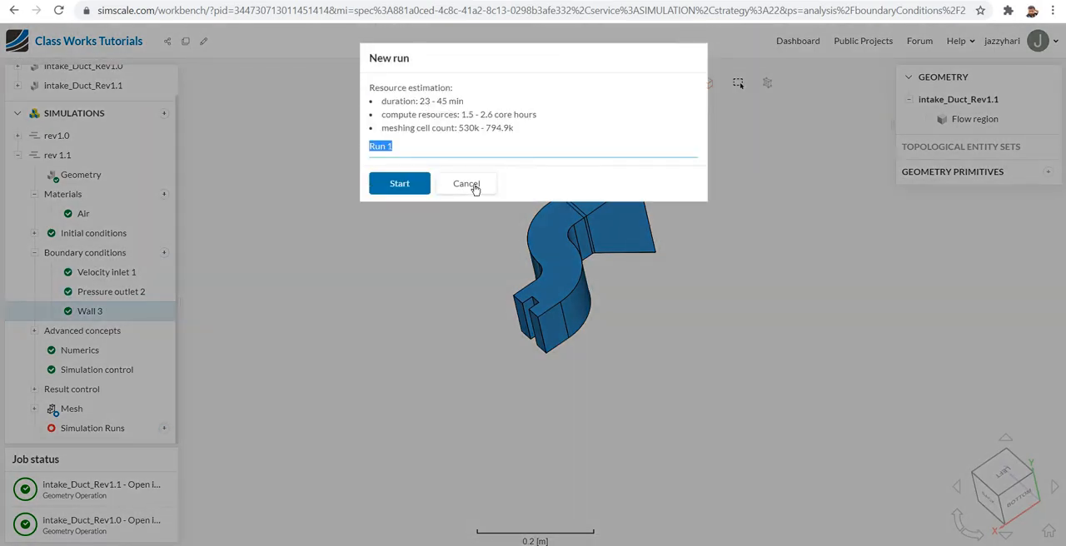
click(471, 185)
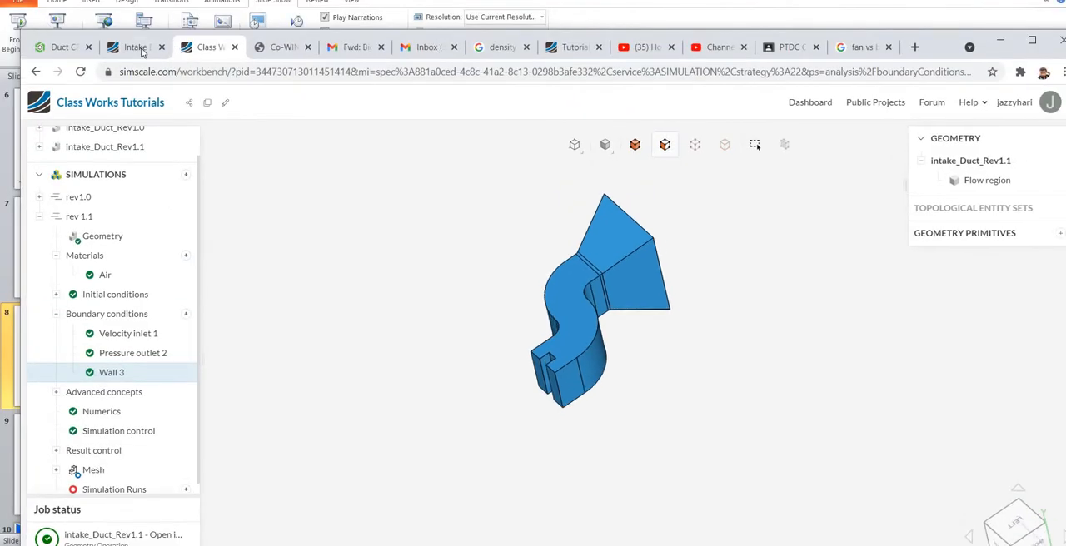
- Switch to the Intake Duct project and open the post-processing results of Run 1 under Intake Duct 1.1
click(128, 49)
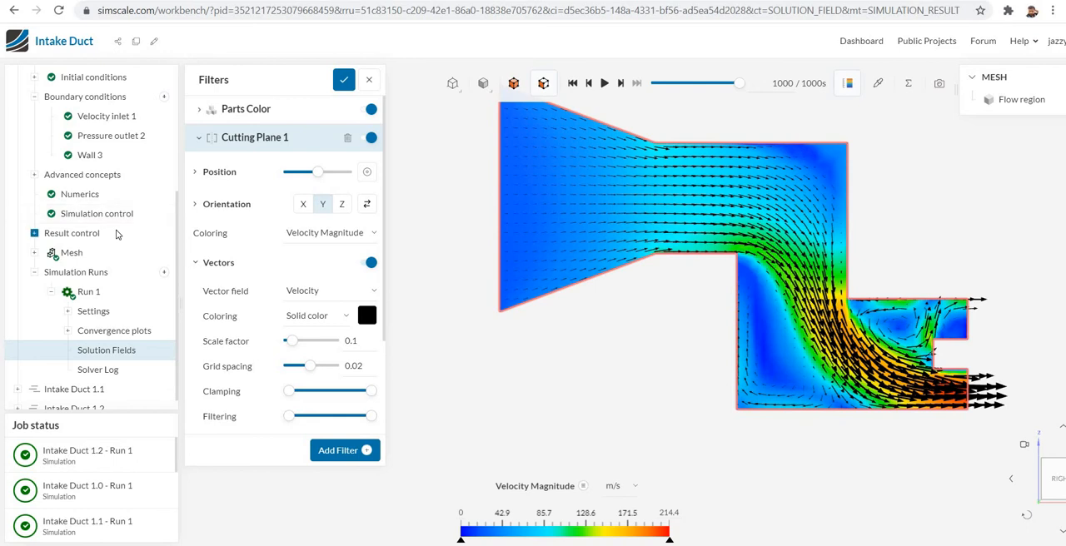
scroll(116, 237, up, 5)
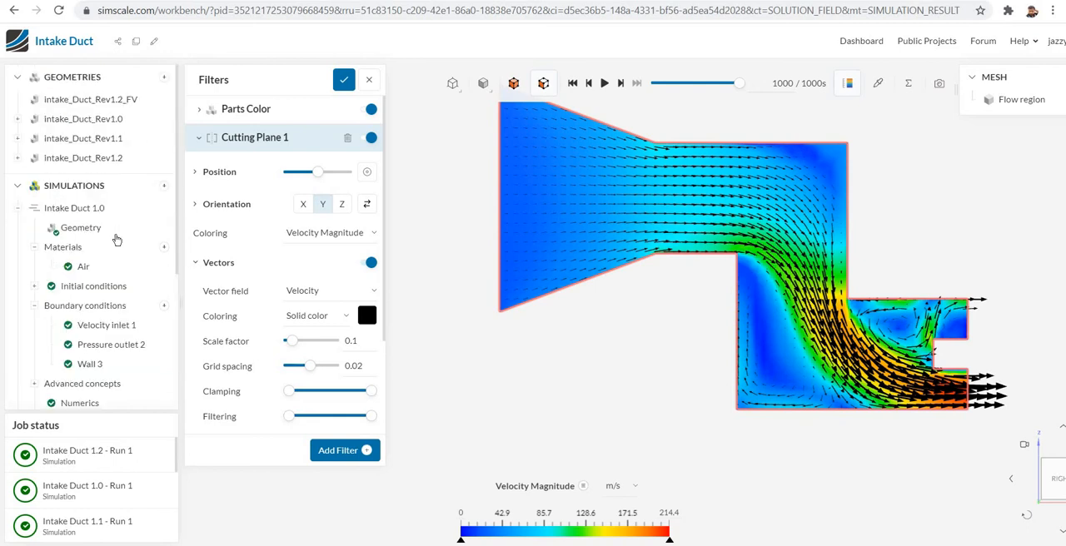
click(18, 209)
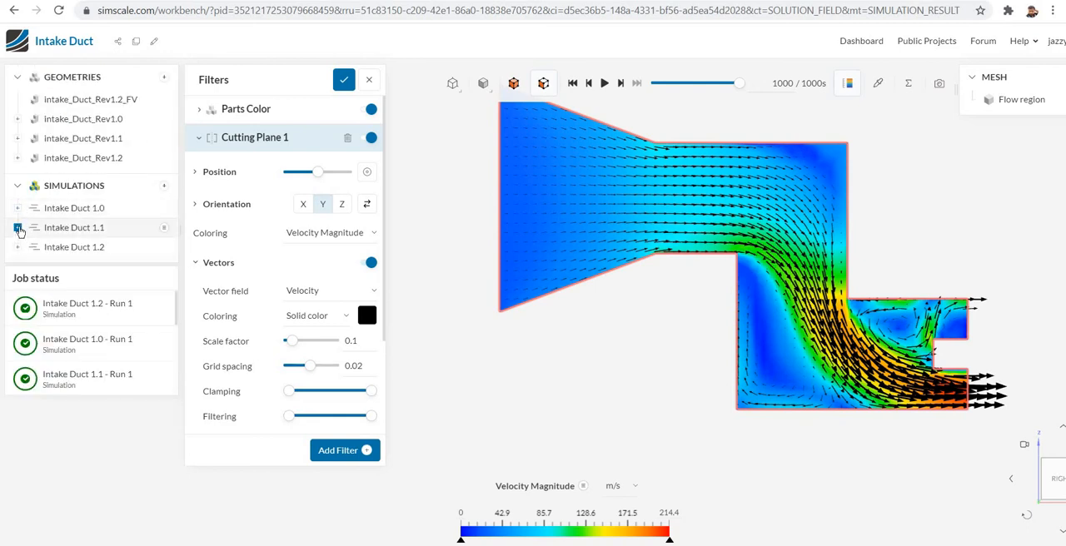
click(18, 228)
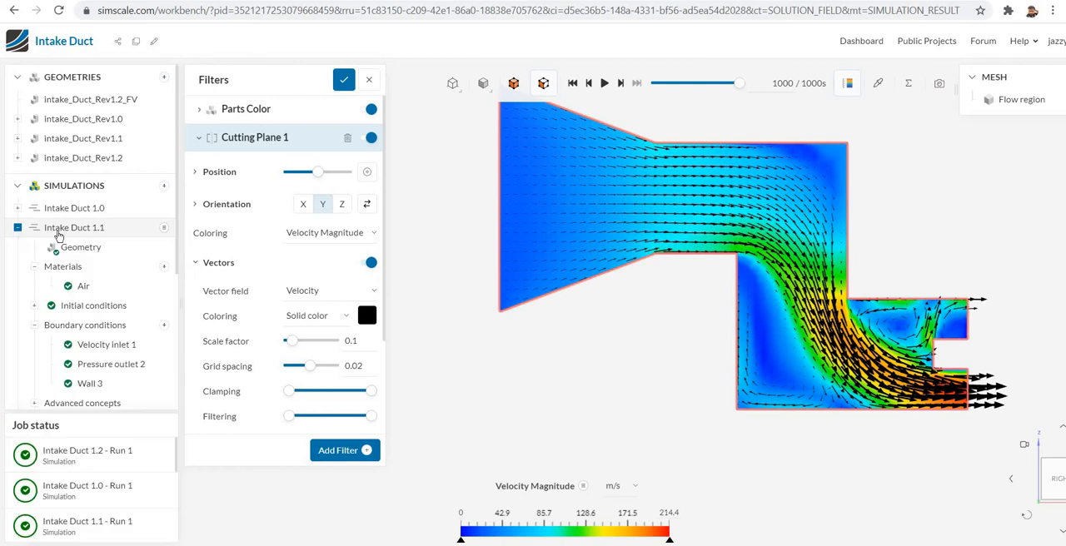
scroll(142, 272, down, 3)
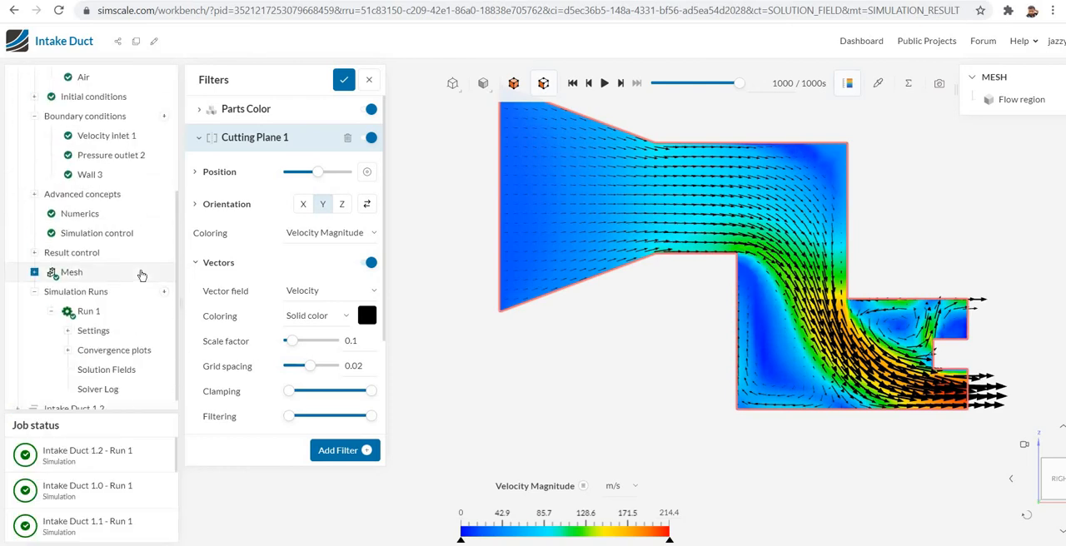
click(89, 301)
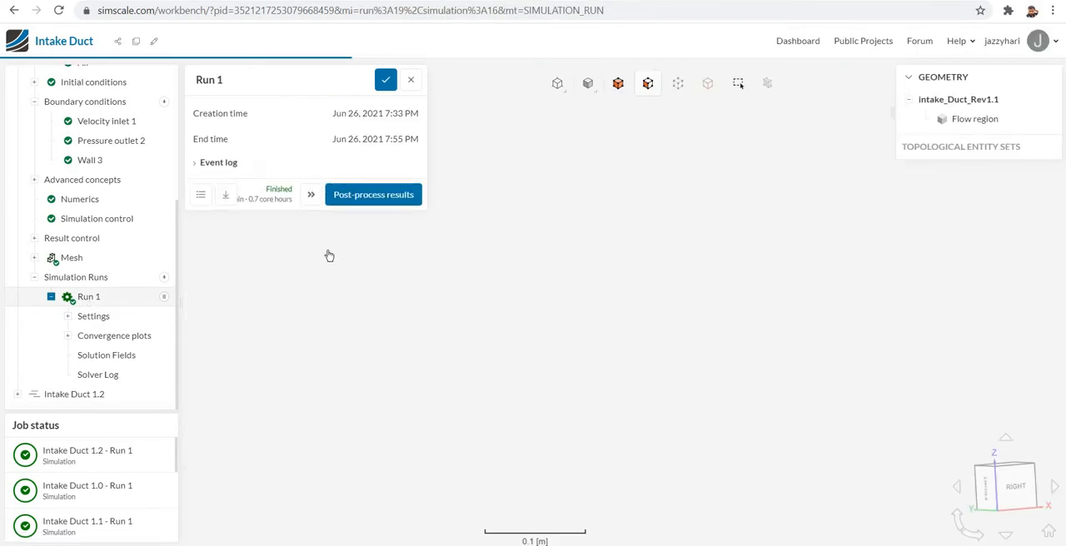
click(391, 197)
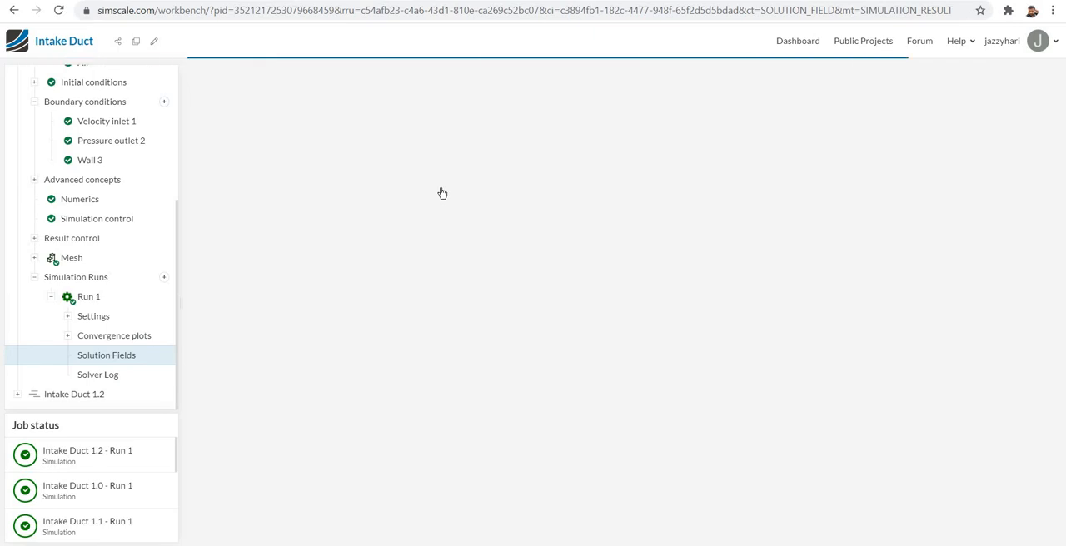
- Show the Y-oriented cutting plane coloured by velocity magnitude with the whole duct section in view
click(366, 140)
click(422, 155)
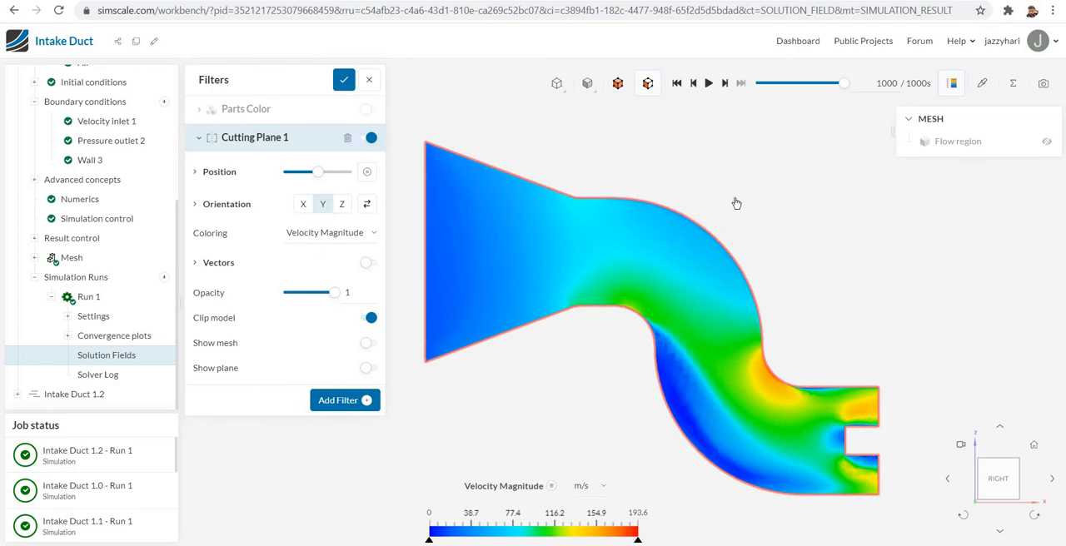
scroll(737, 204, up, 1)
scroll(736, 203, down, 1)
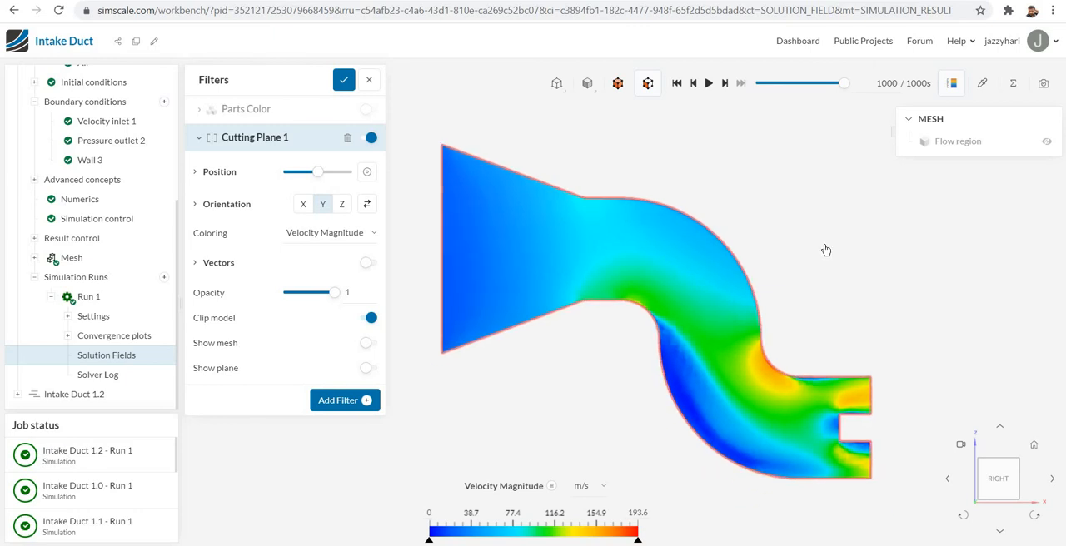
scroll(826, 250, down, 1)
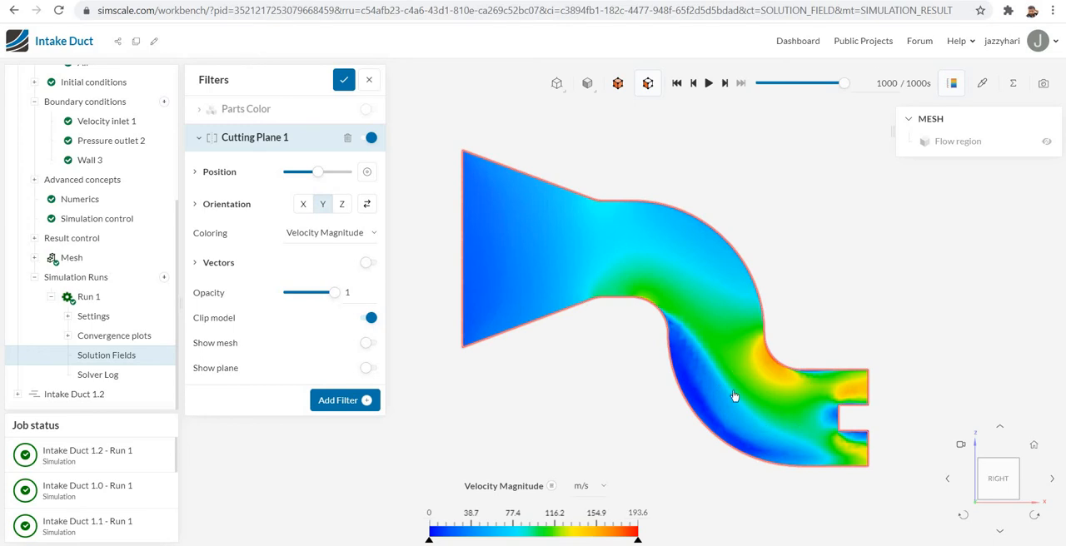
- Enable velocity vectors on the cutting plane and examine the flow along the duct's bends and outlets
click(371, 265)
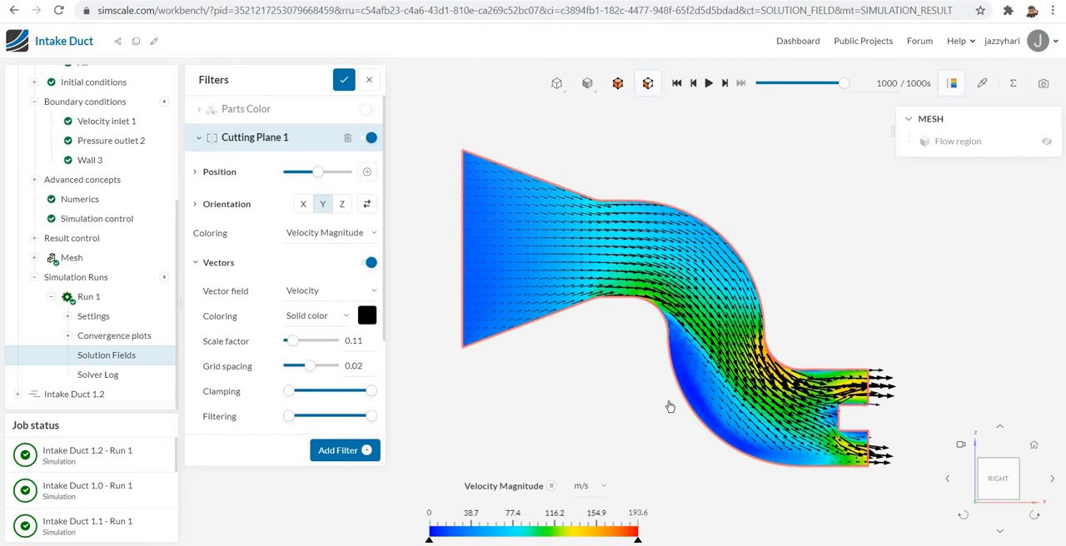
scroll(681, 425, up, 5)
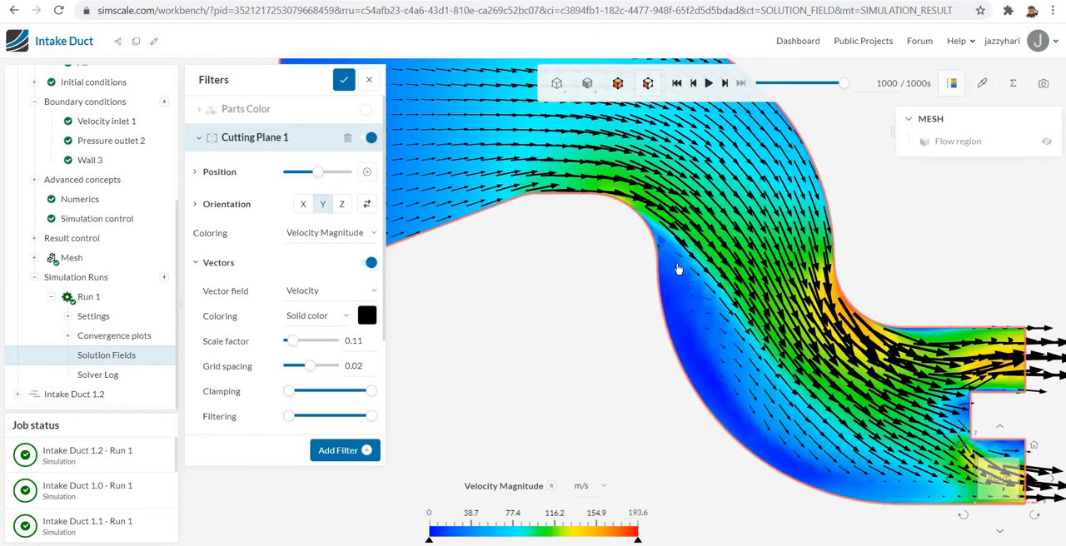
scroll(673, 342, up, 2)
scroll(677, 333, up, 2)
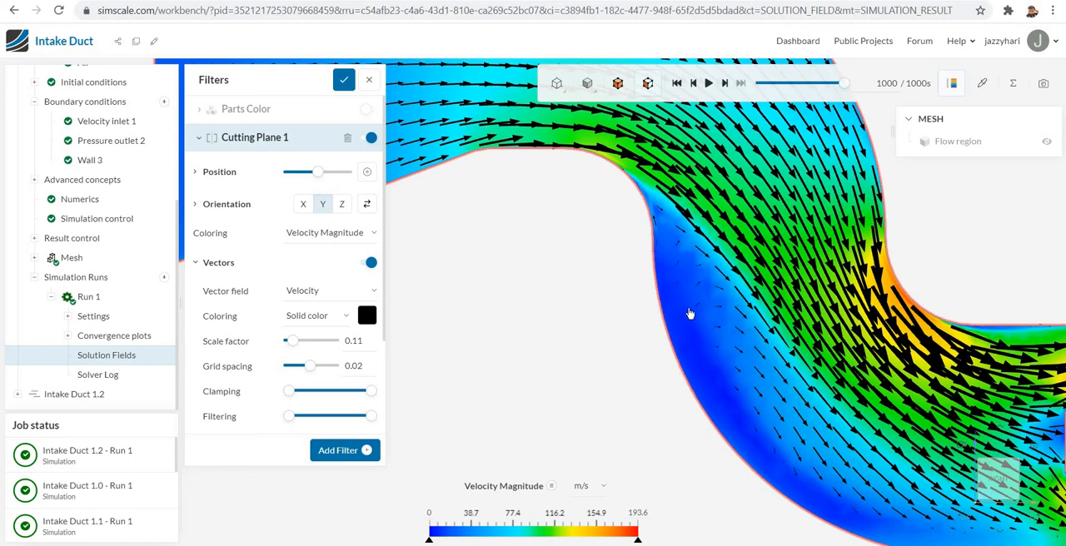
scroll(566, 369, down, 3)
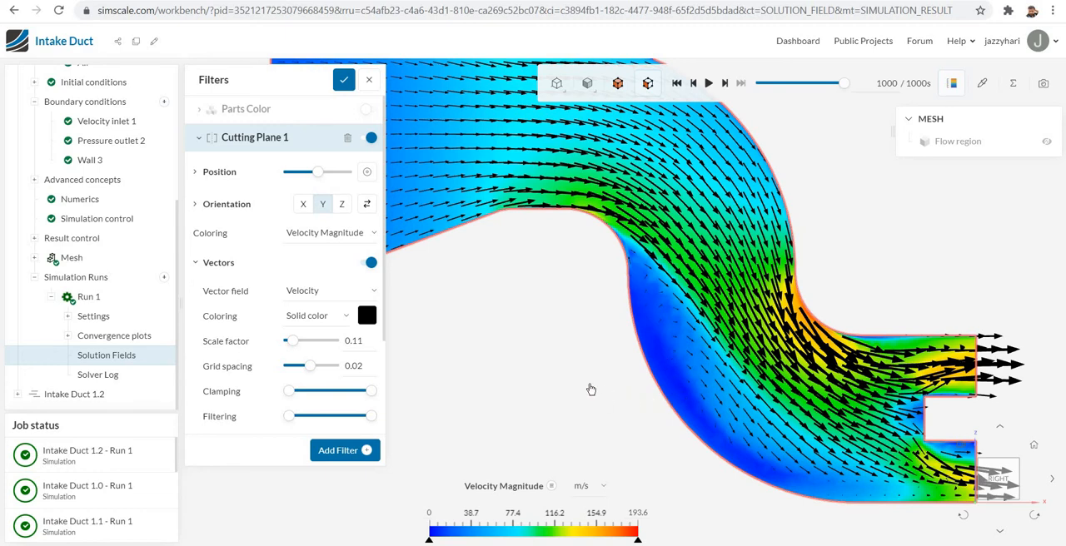
- Remove the cutting plane filter from the Intake Duct 1.1 results and add a particle trace filter
scroll(590, 390, down, 2)
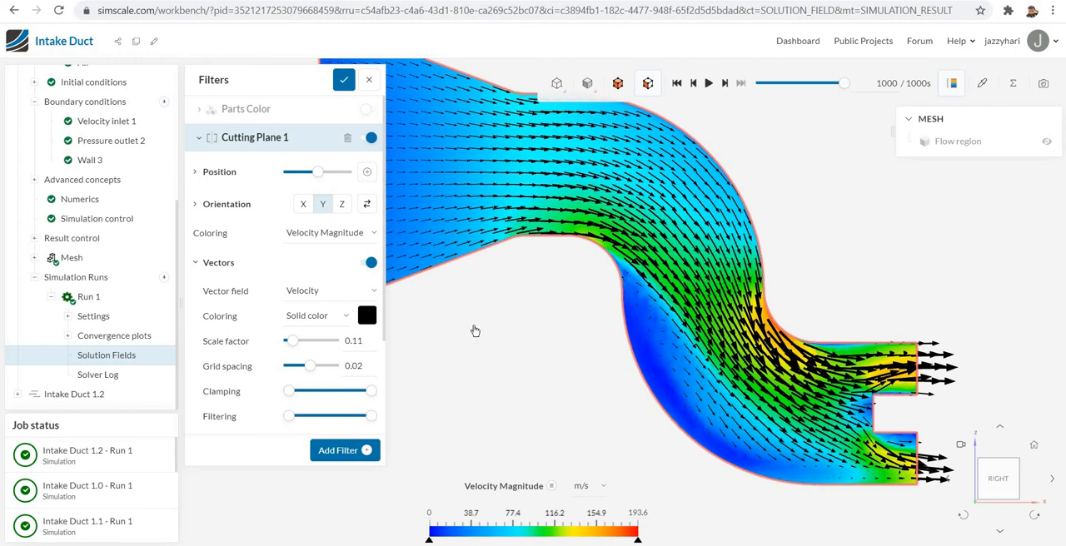
scroll(548, 354, down, 1)
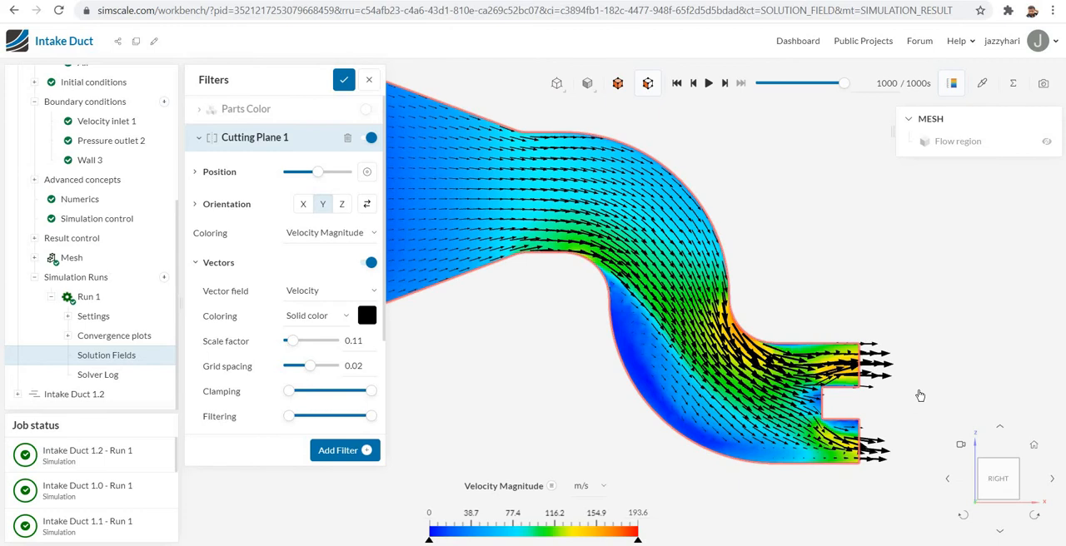
scroll(920, 396, down, 1)
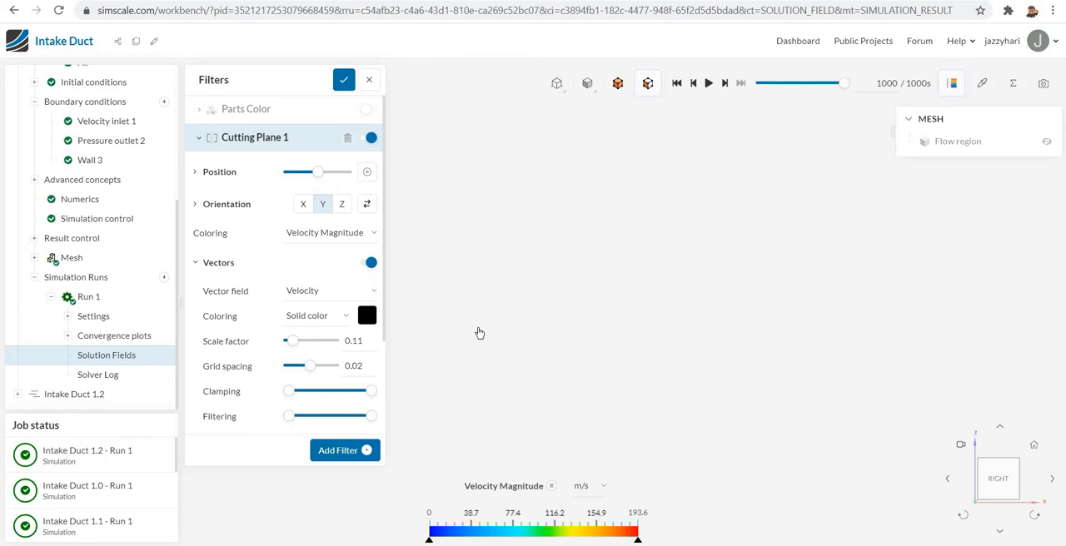
click(348, 138)
click(368, 143)
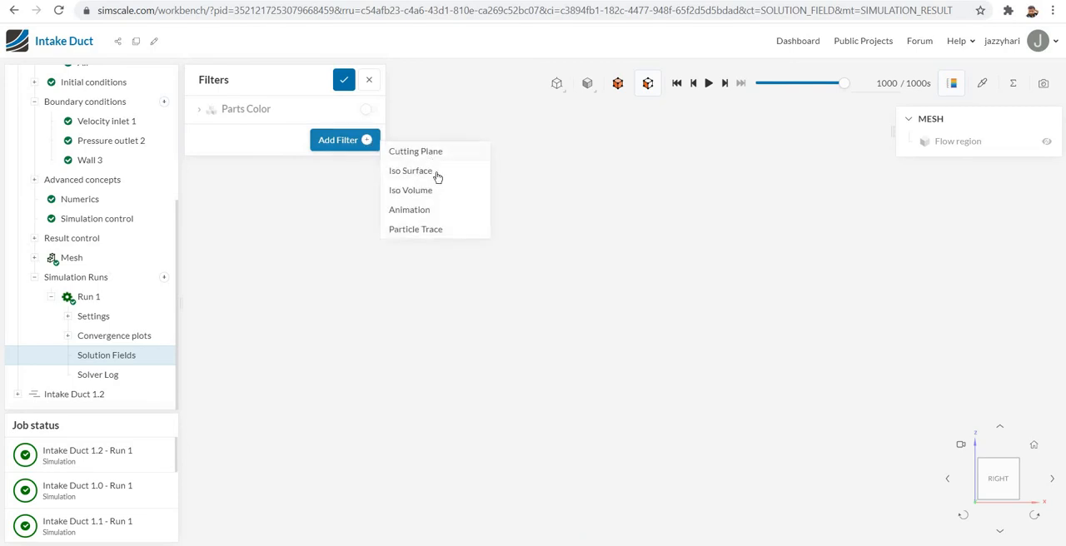
click(417, 230)
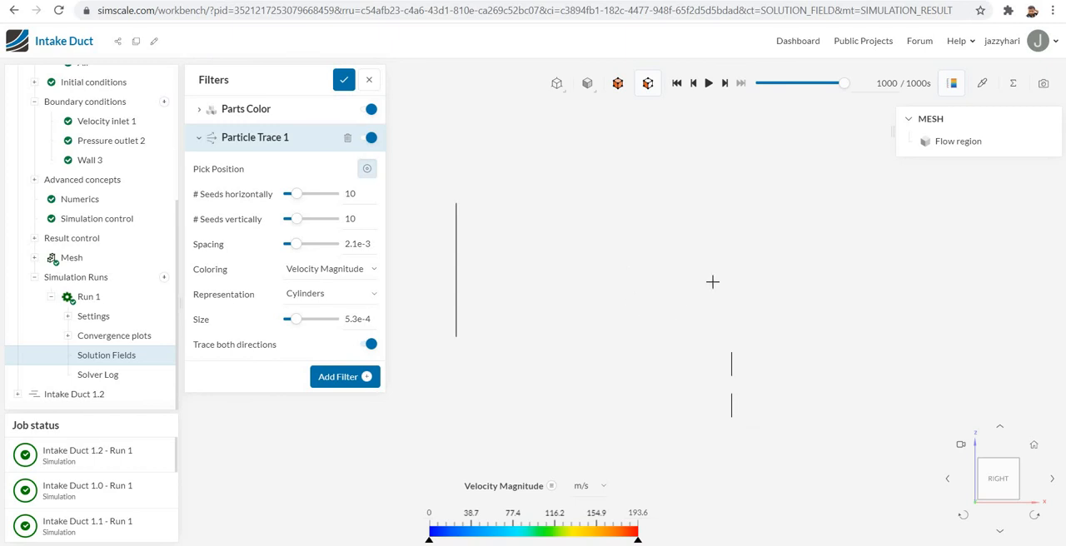
- Seed the particle trace near the centre of the duct's large inlet face and set the seed spacing to 9.7e-3
right_drag(748, 269, 761, 265)
drag(723, 301, 758, 306)
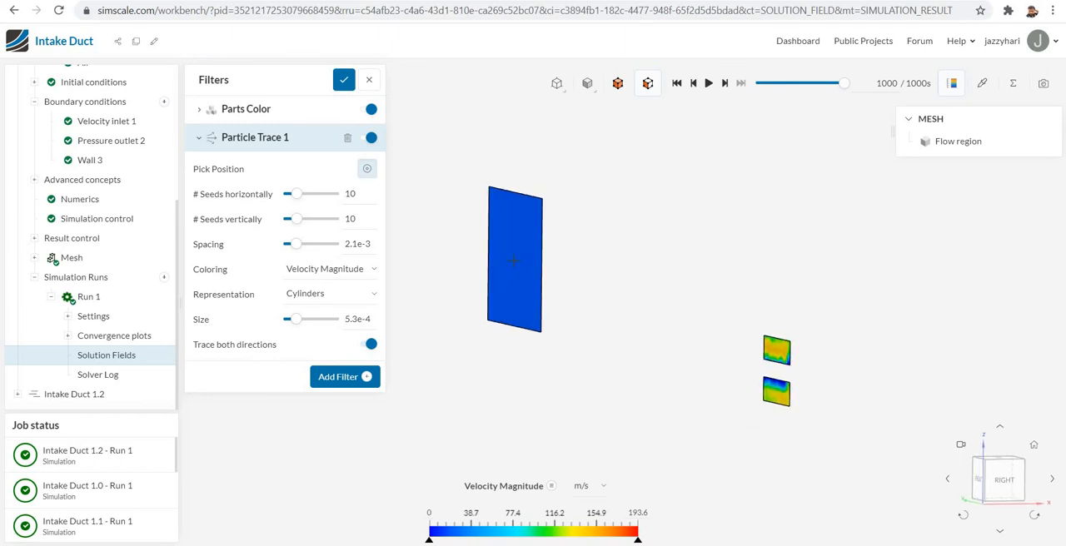
right_drag(655, 265, 670, 272)
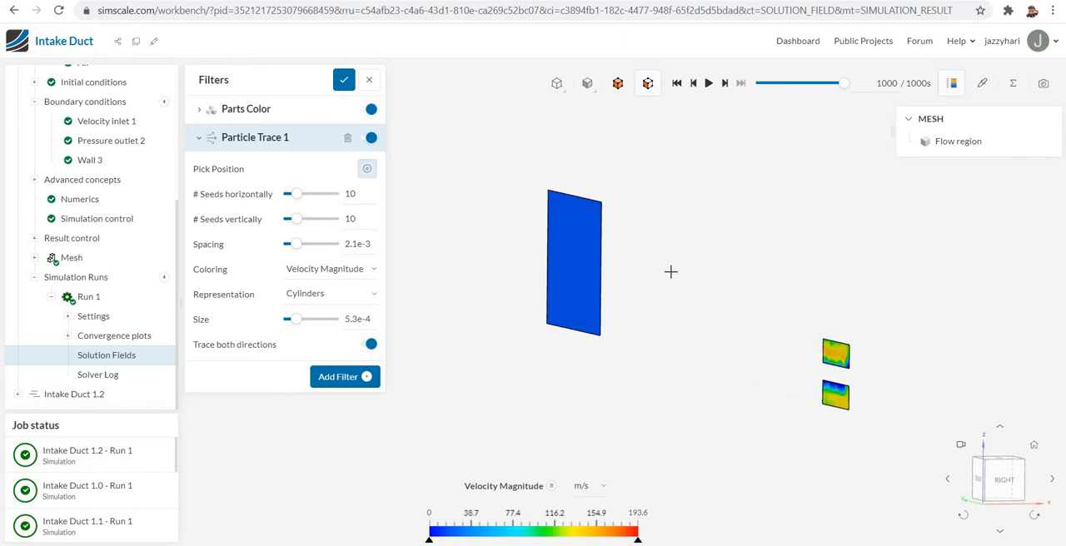
drag(718, 276, 583, 271)
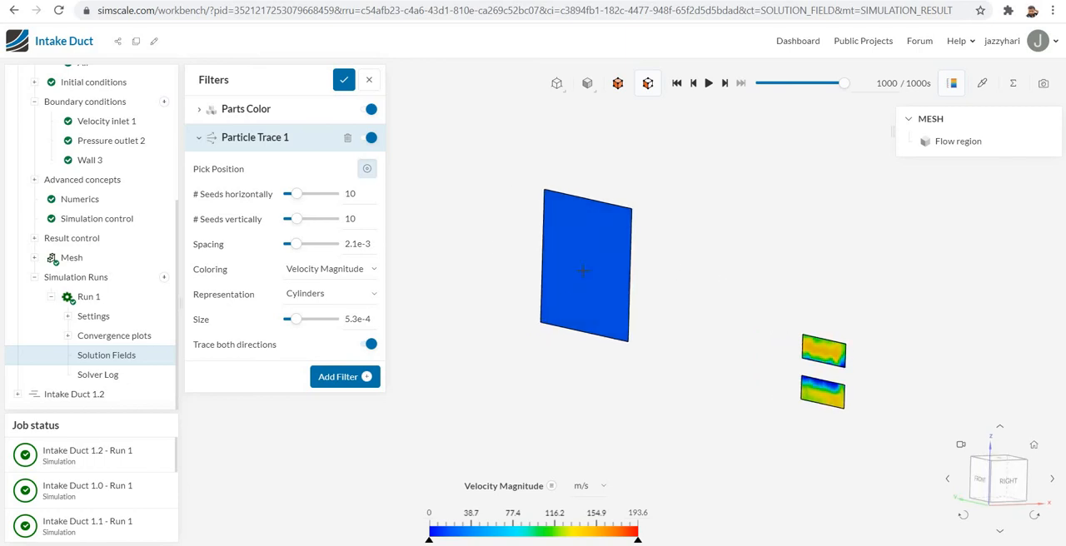
click(579, 272)
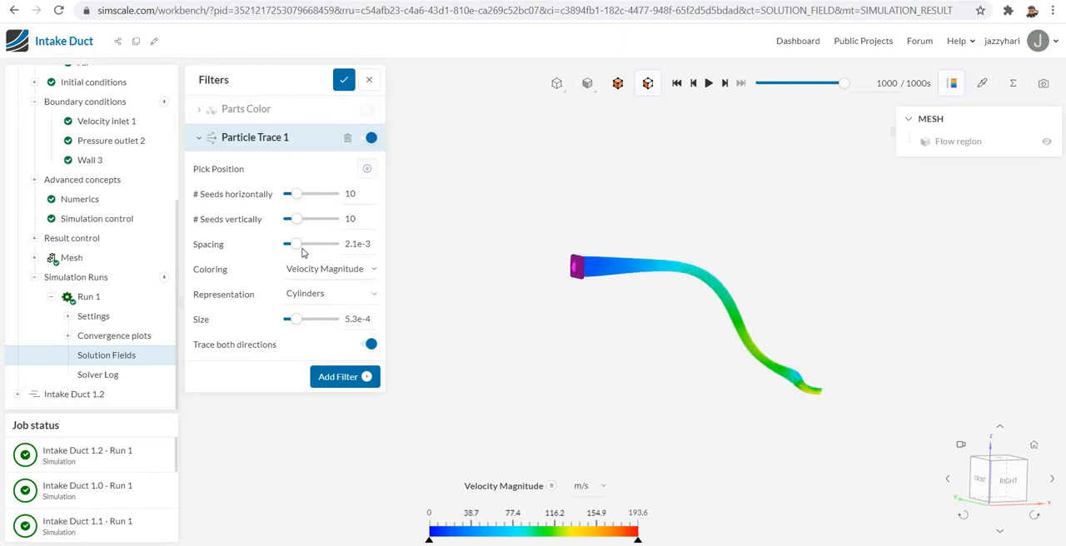
drag(298, 247, 331, 247)
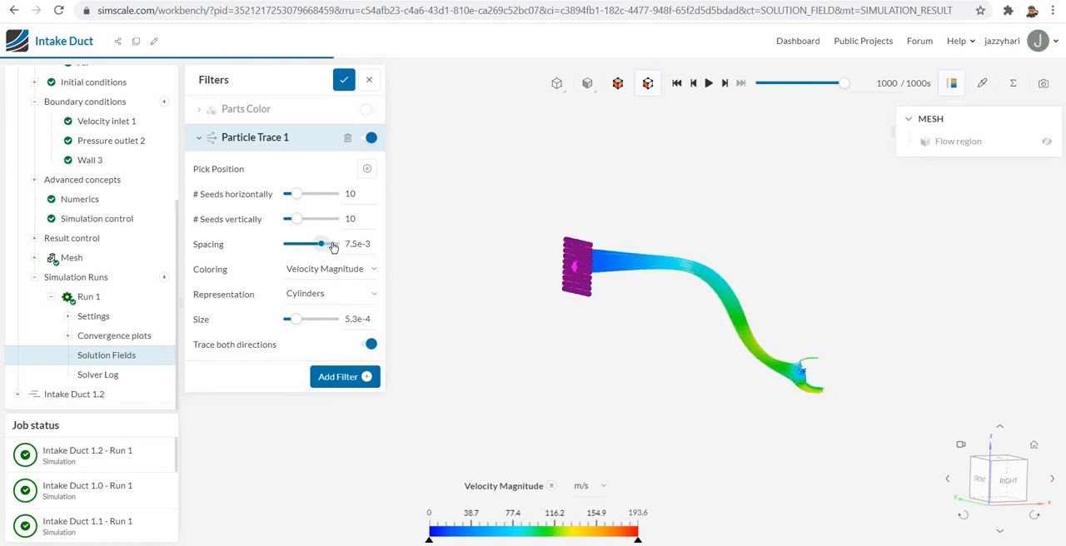
click(333, 248)
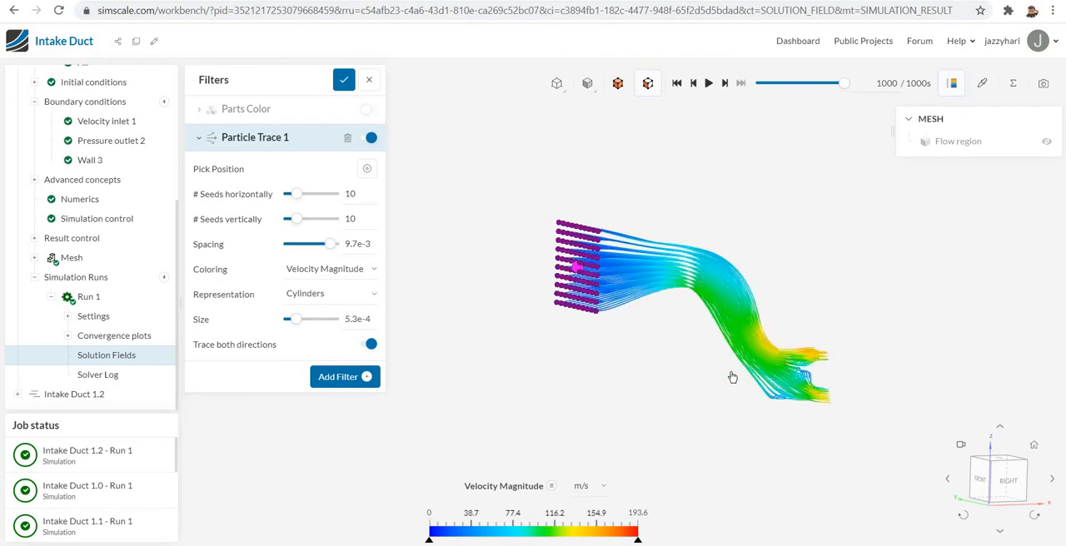
- Add an animation filter of type Particle Trace, play it and watch the flow in the right-side view
click(369, 378)
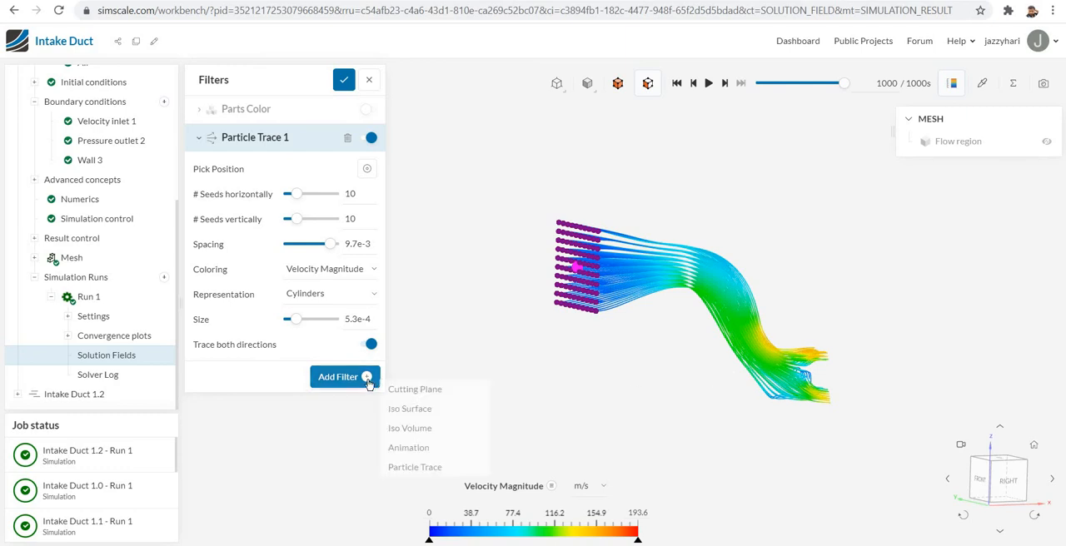
click(406, 450)
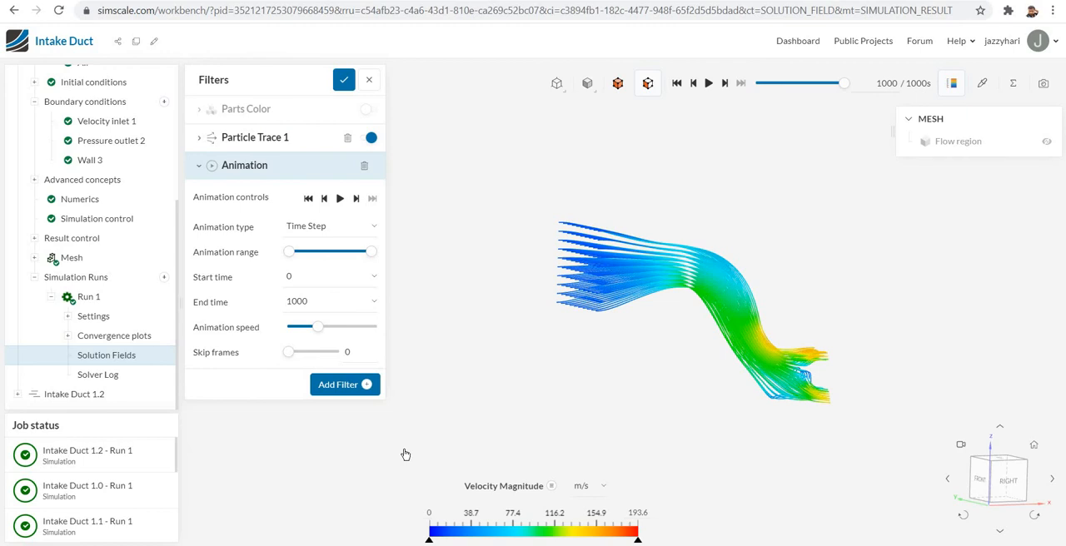
click(370, 226)
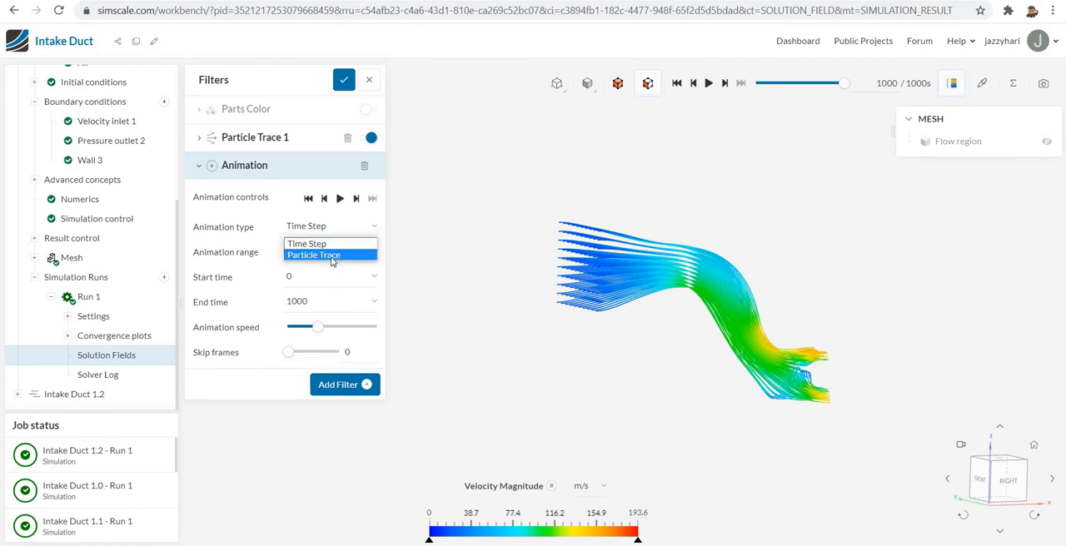
click(332, 256)
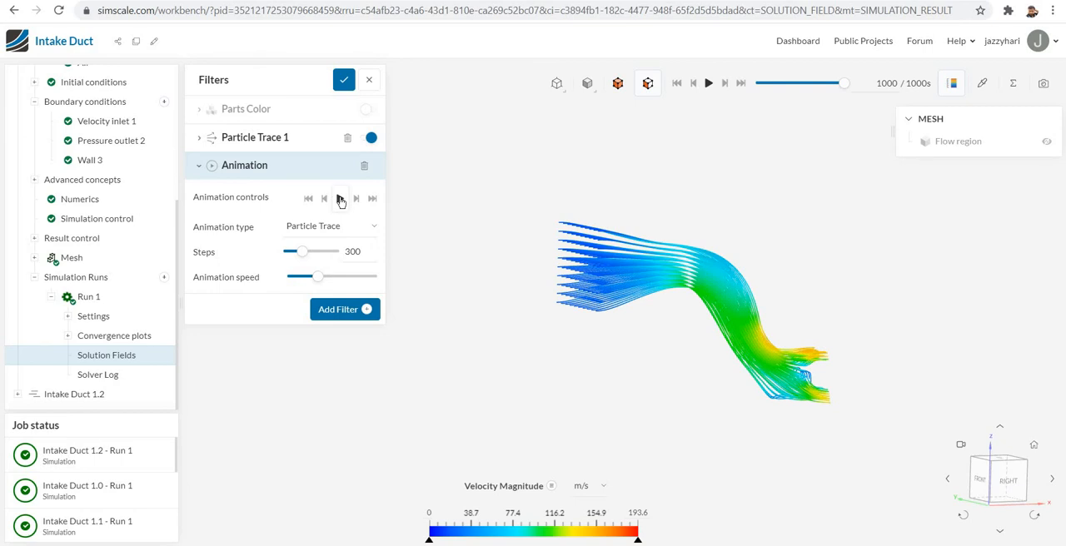
click(340, 198)
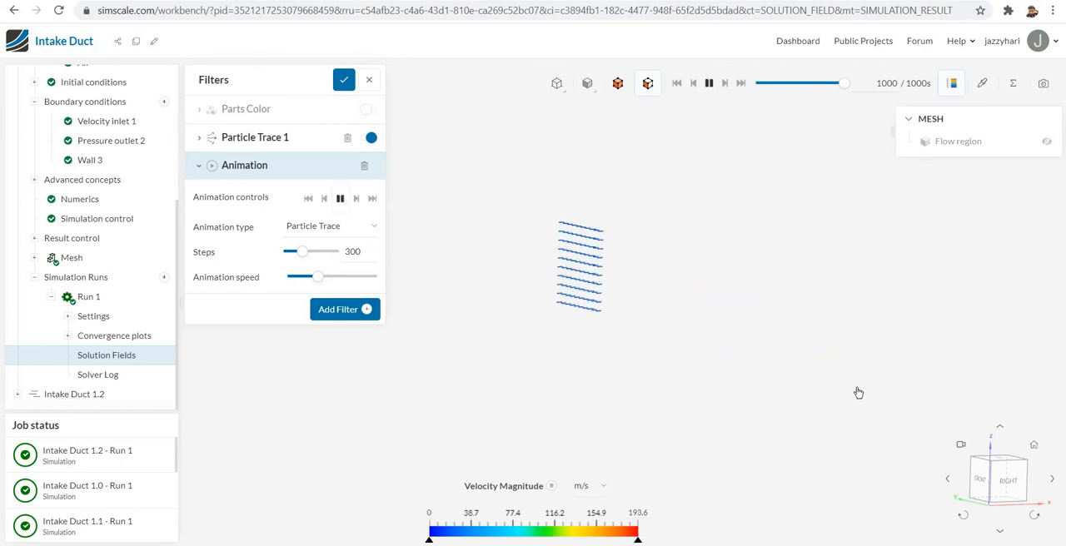
click(1008, 483)
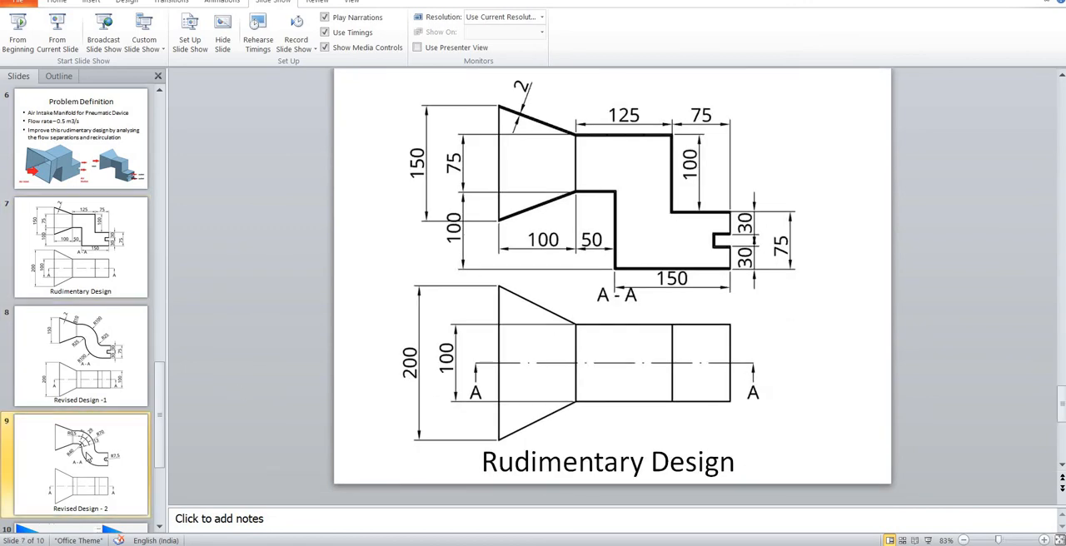
- Switch to the Duct CFD document in Onshape, open intake Duct Rev1.2 and inspect the model from the outlets and the inlet
key(Page_Down)
key(Page_Down)
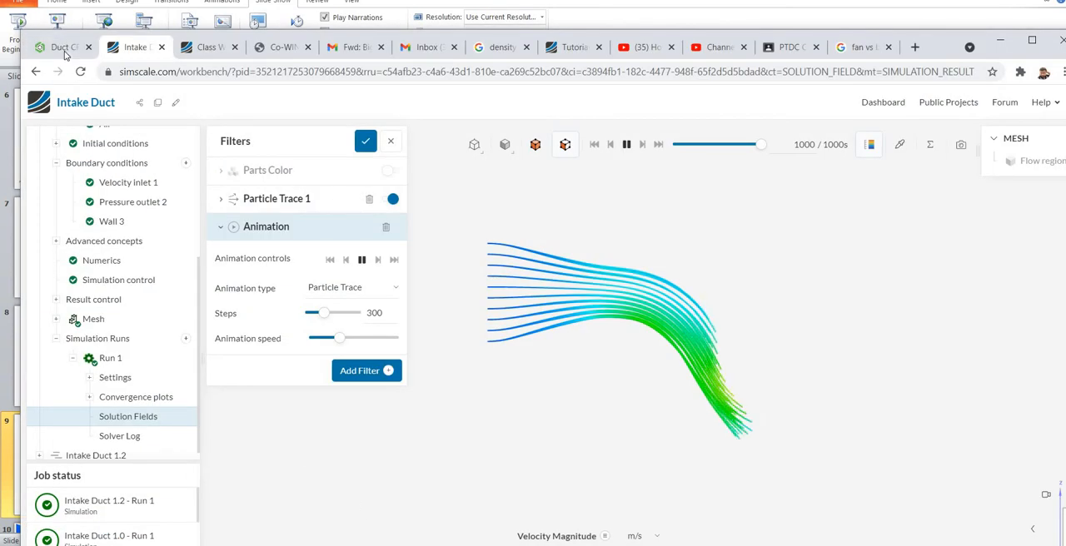
click(65, 49)
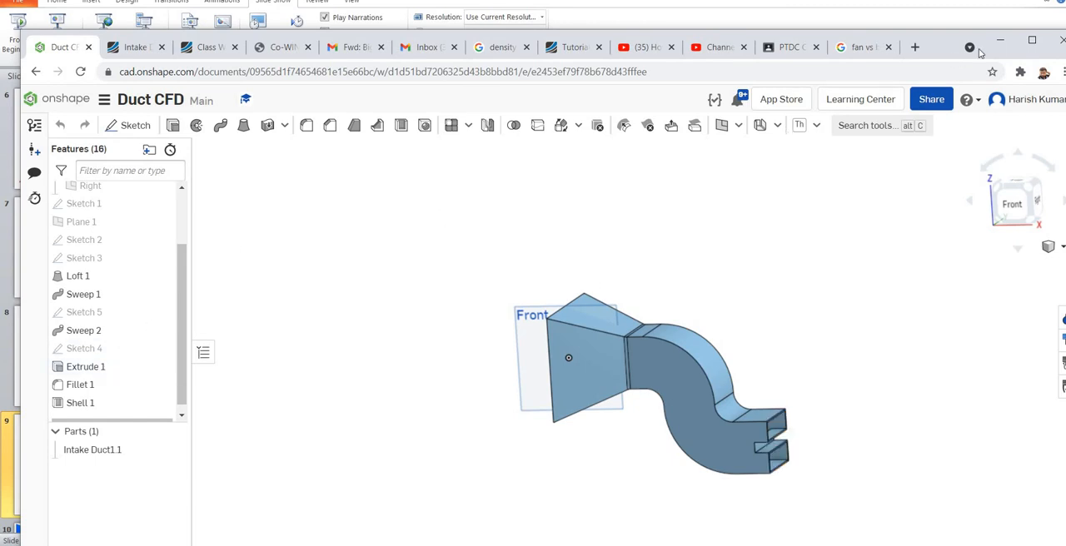
click(1029, 41)
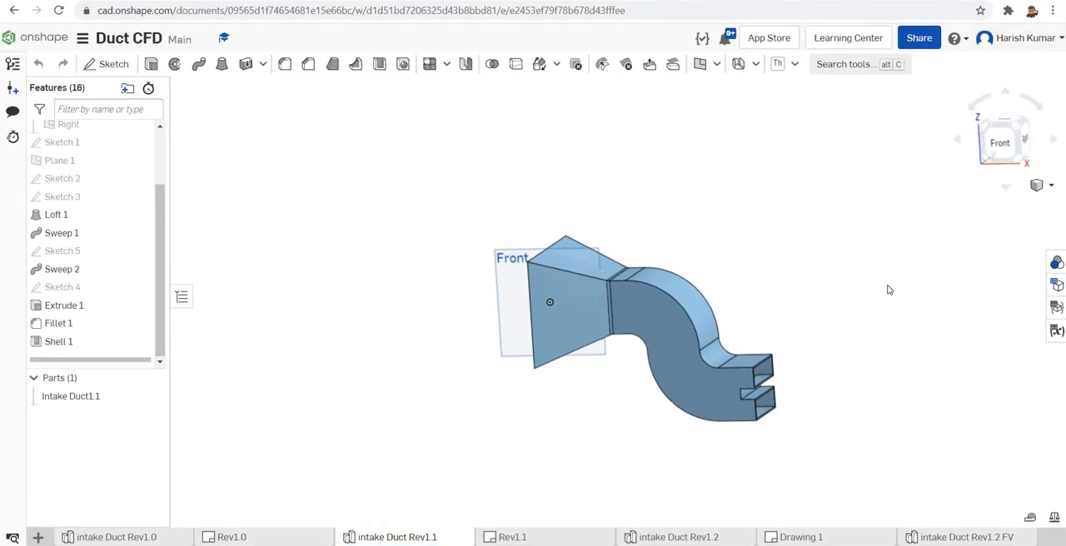
click(693, 538)
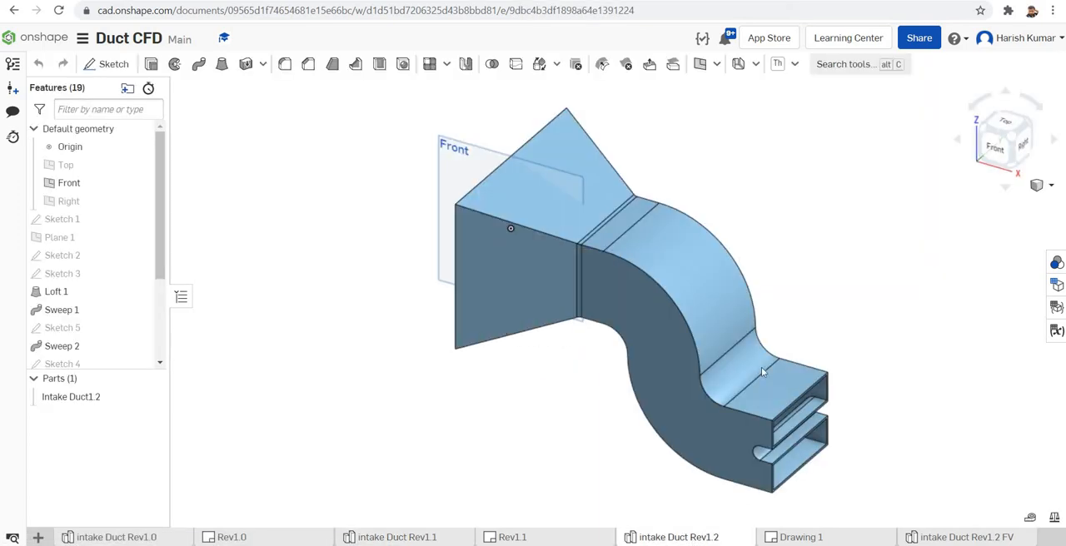
right_drag(871, 316, 921, 351)
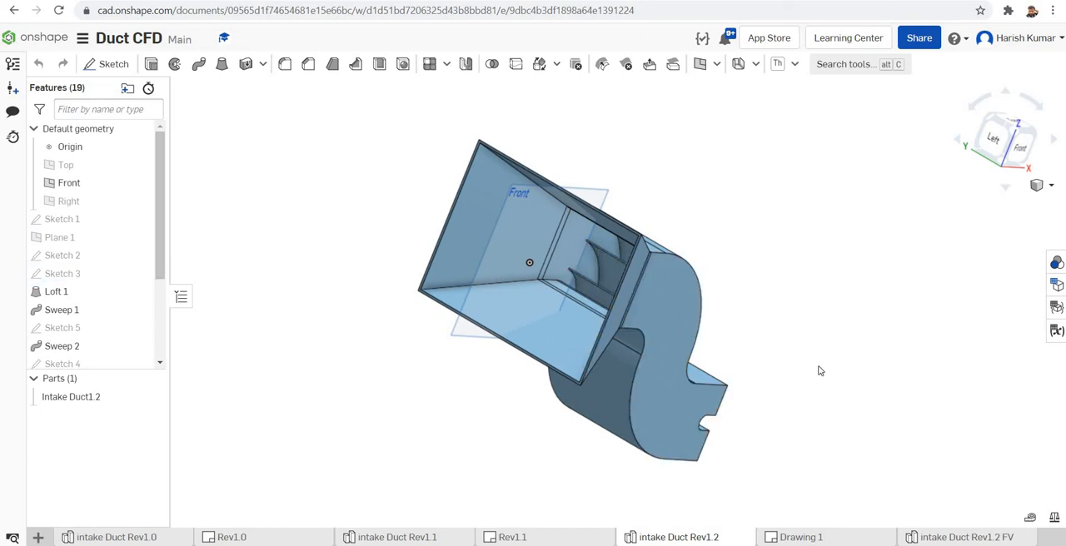
right_drag(822, 342, 781, 357)
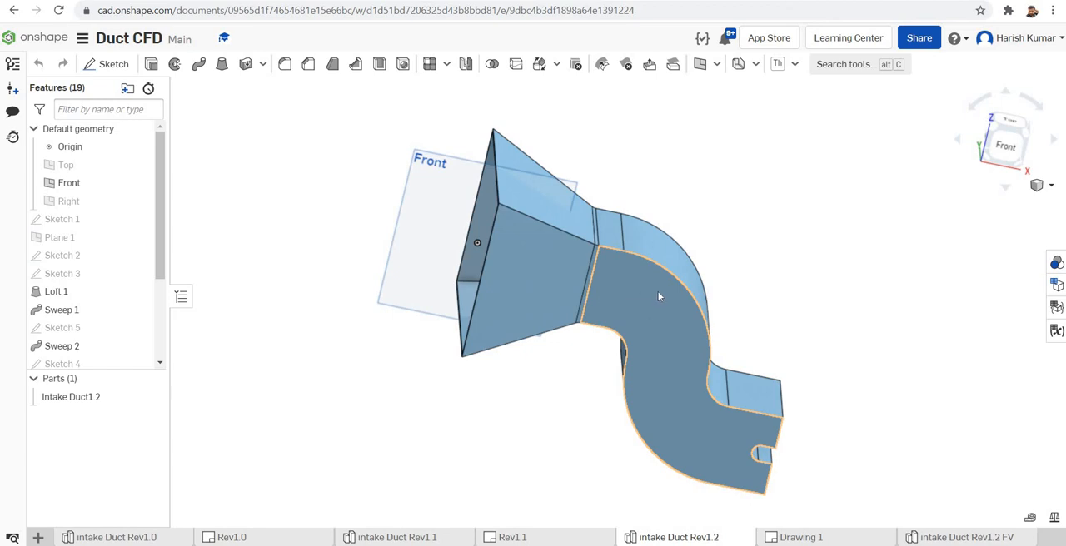
- Open Sketch 6 of the Rev1.2 duct normal to its plane and examine the radii and angle of the curved vanes
drag(159, 277, 159, 351)
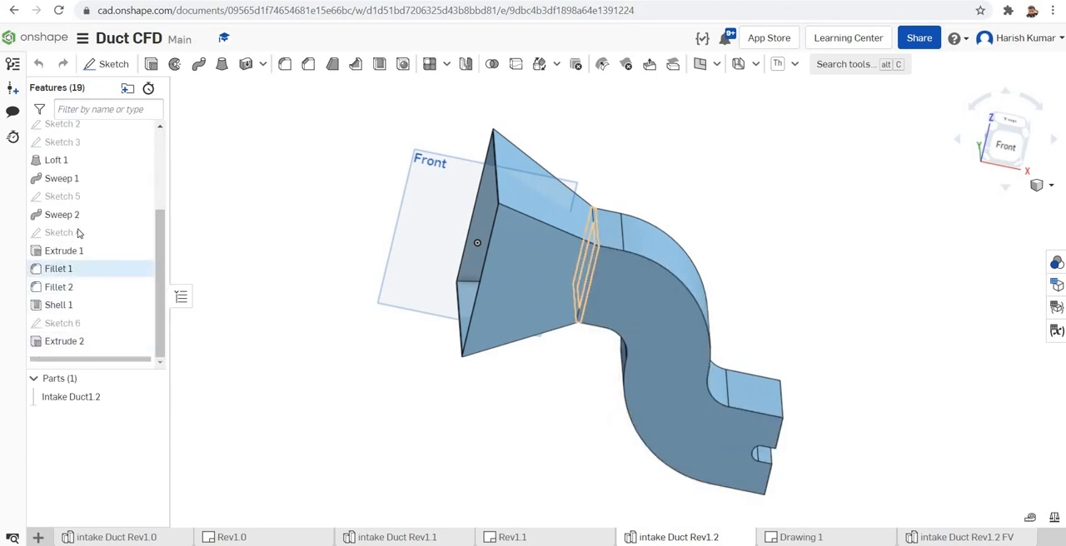
double_click(65, 325)
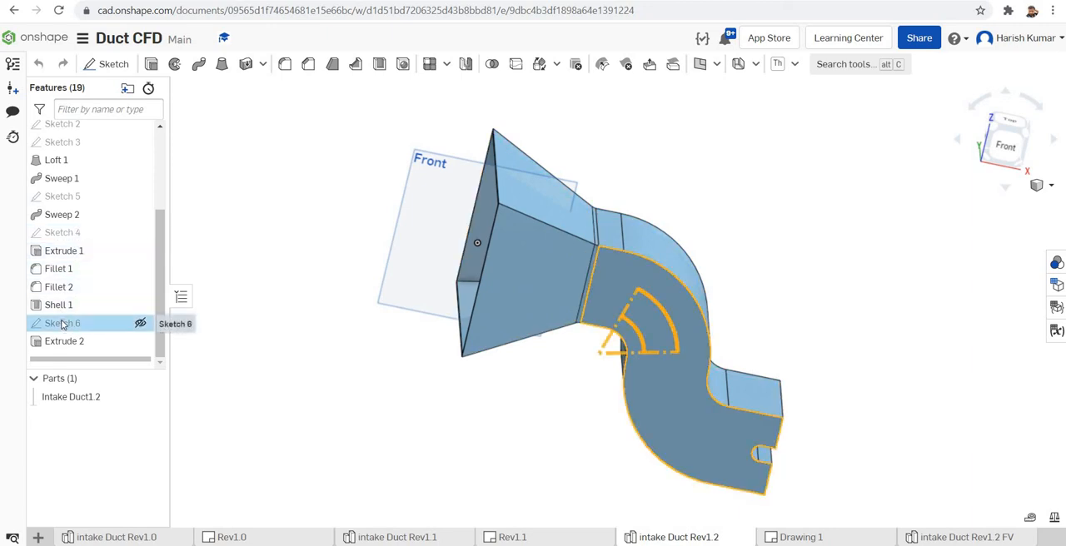
right_click(267, 301)
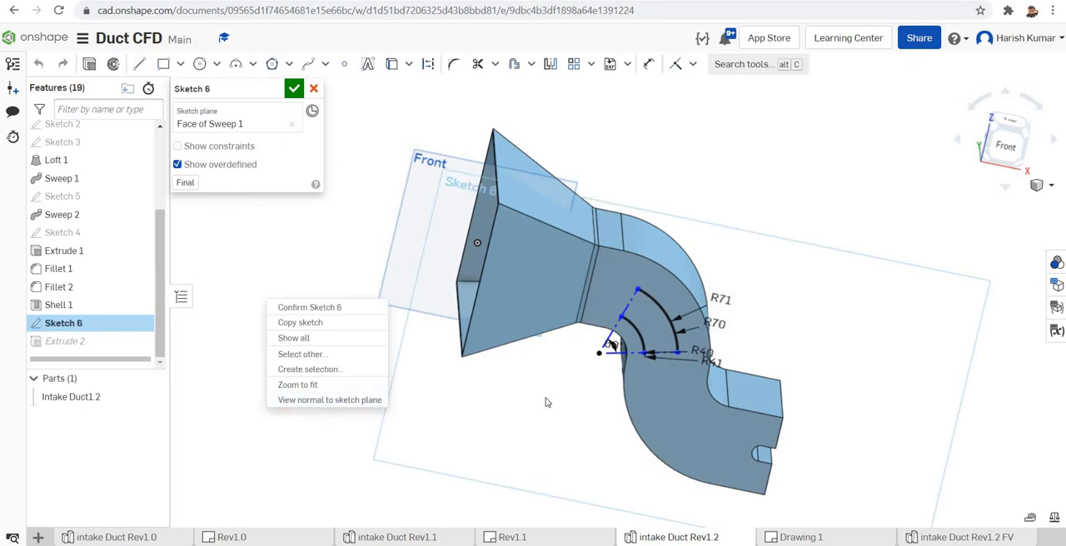
scroll(540, 267, up, 3)
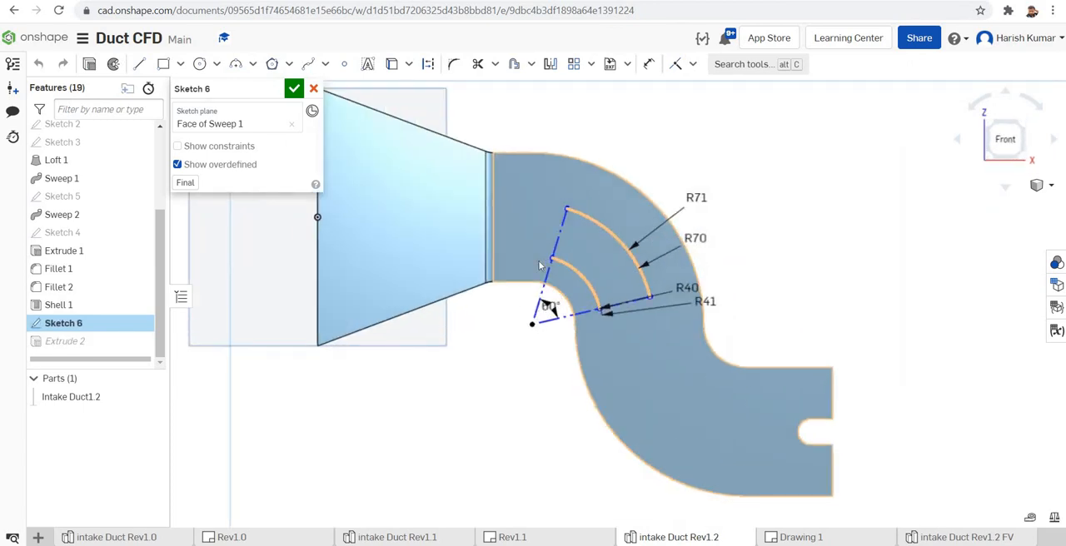
scroll(540, 266, up, 3)
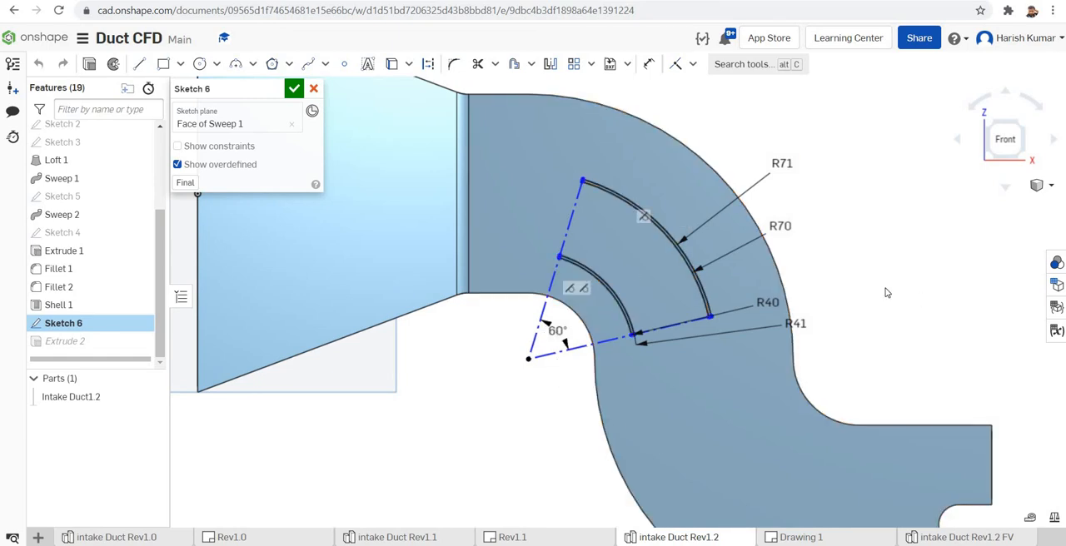
- Close Sketch 6 and examine the extruded vanes through the inlet and the whole Rev1.2 duct from outside
right_drag(912, 299, 923, 305)
scroll(922, 304, up, 2)
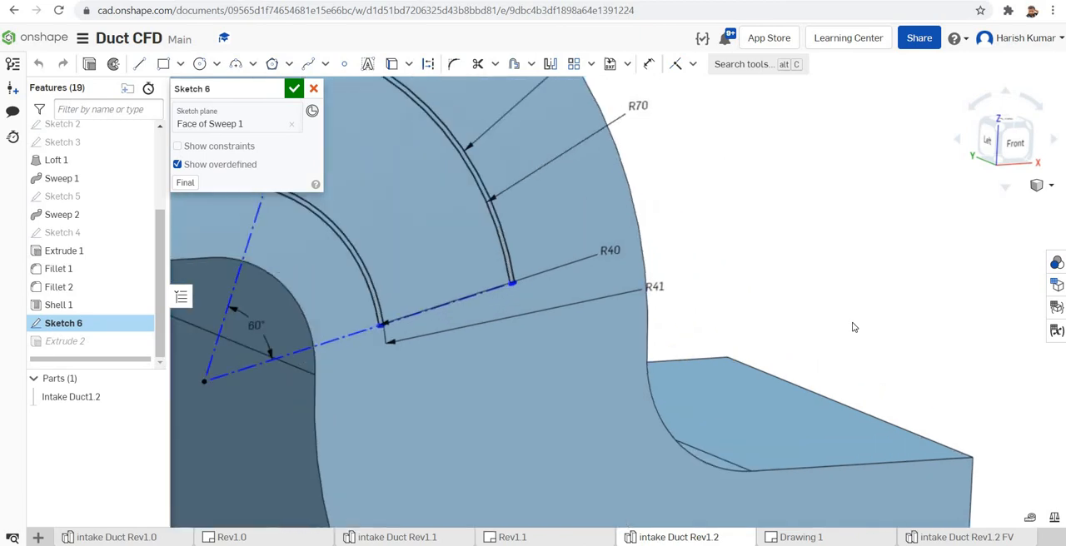
scroll(720, 397, down, 5)
right_drag(759, 398, 766, 392)
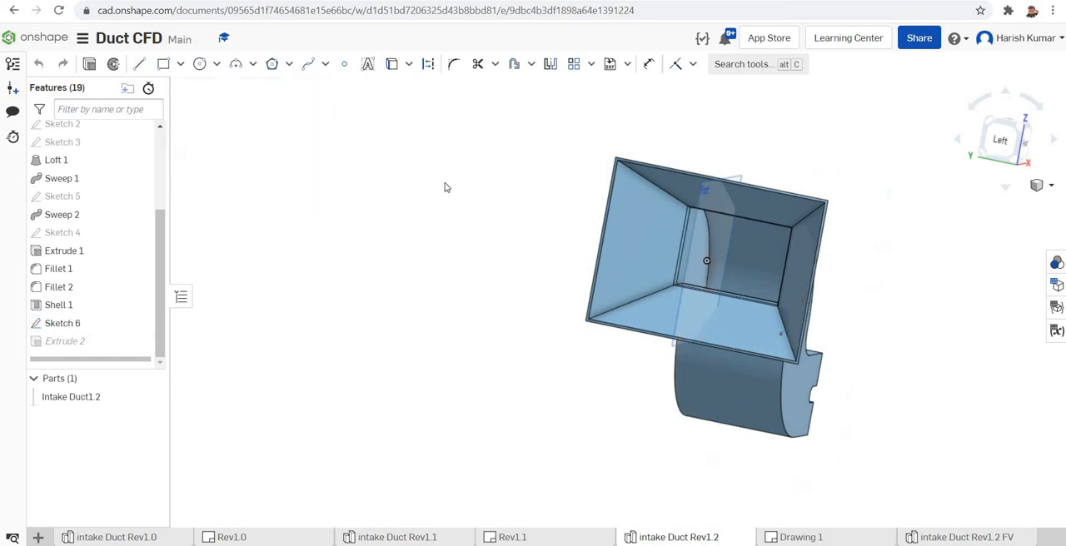
scroll(517, 389, up, 5)
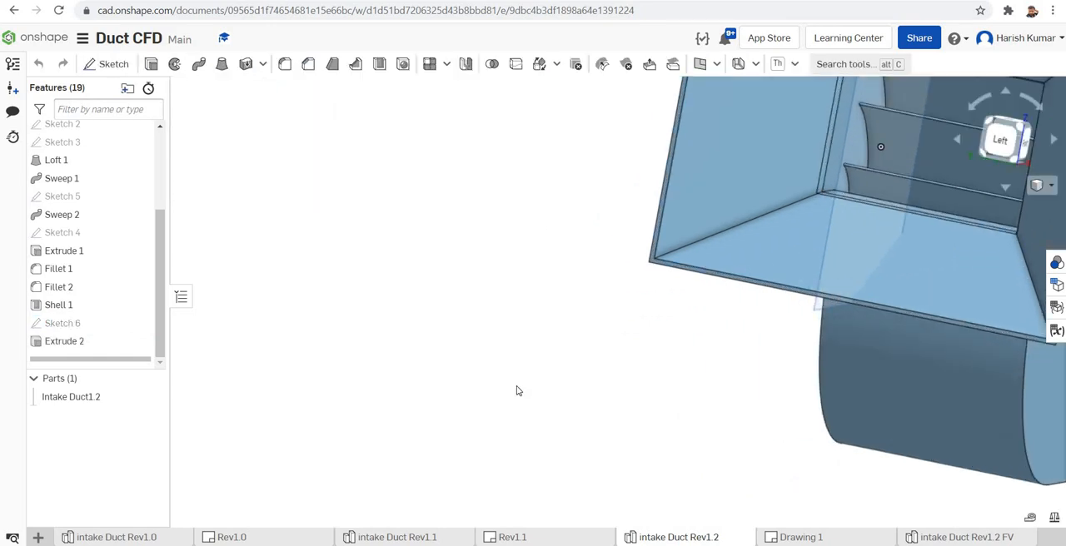
scroll(516, 391, down, 5)
right_drag(910, 406, 787, 423)
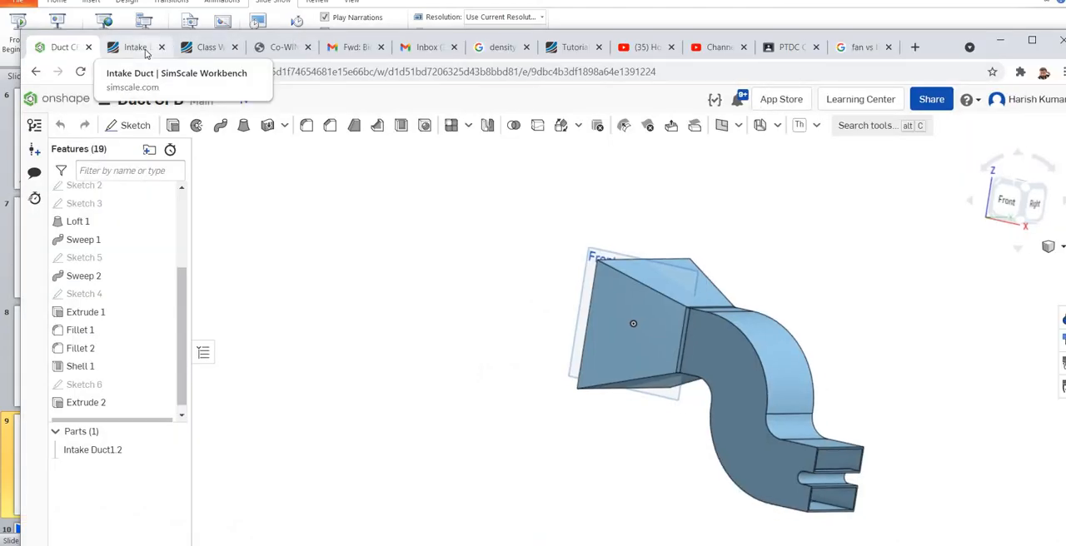
- Switch to the SimScale Intake Duct project and review the air material, velocity inlet and pressure outlet settings of the Intake Duct 1.2 simulation
click(136, 47)
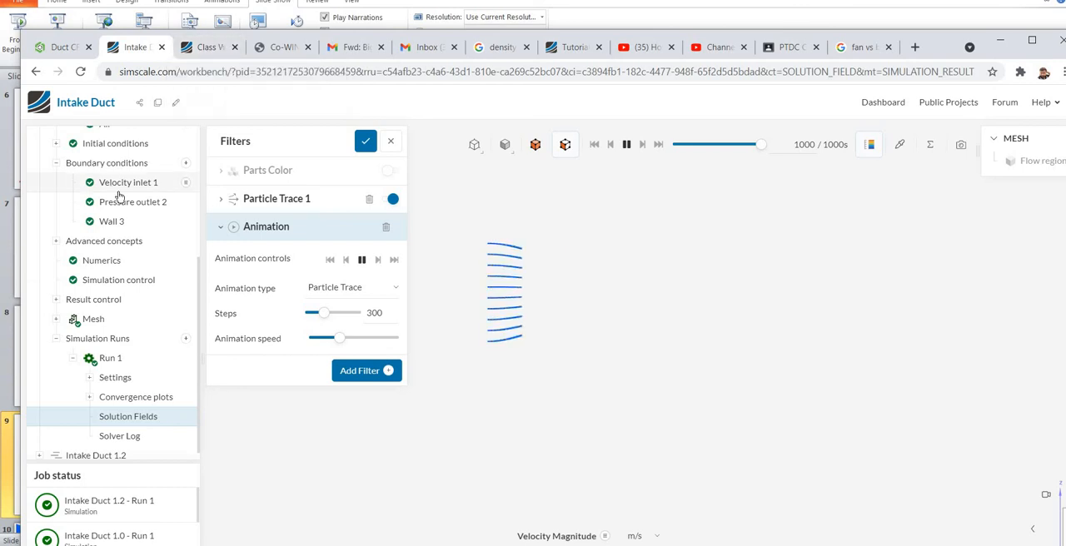
scroll(120, 196, up, 1)
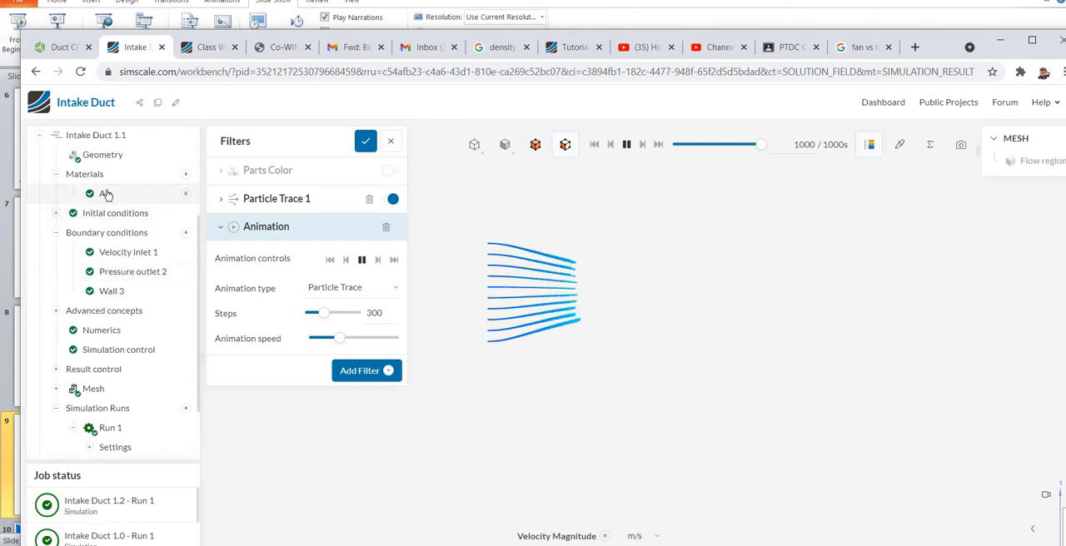
click(39, 135)
click(39, 309)
scroll(136, 274, down, 3)
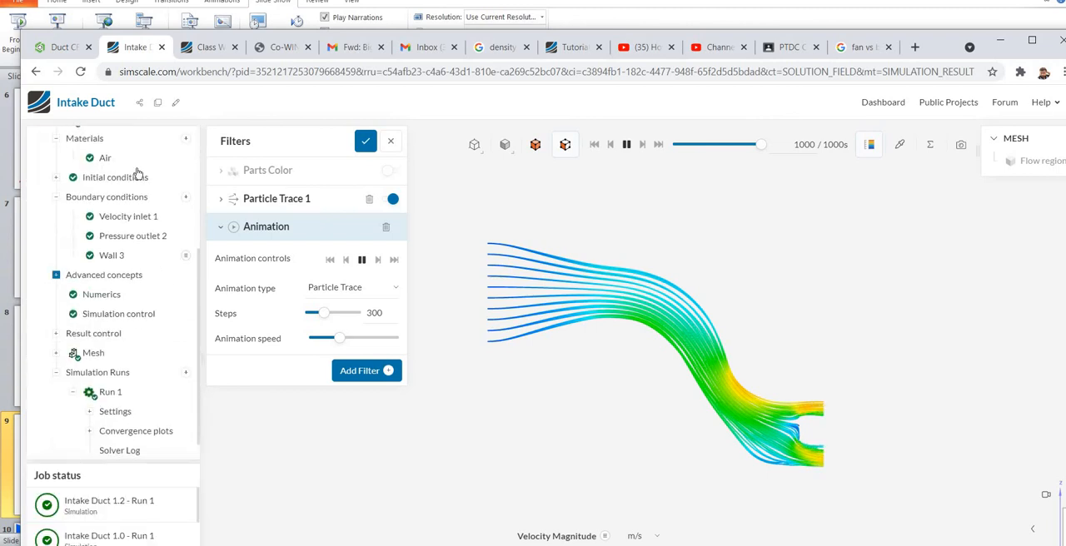
click(106, 158)
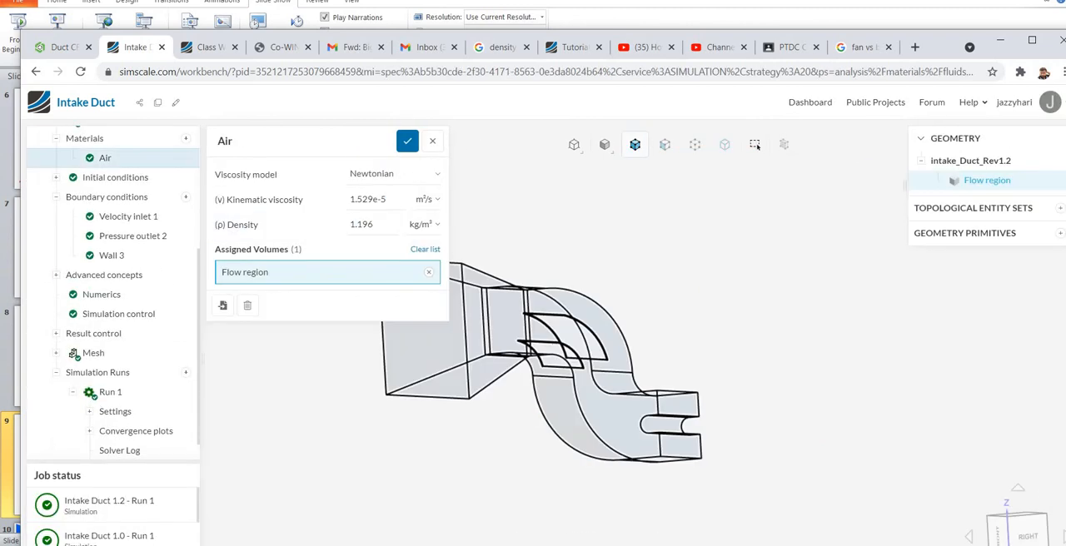
click(133, 221)
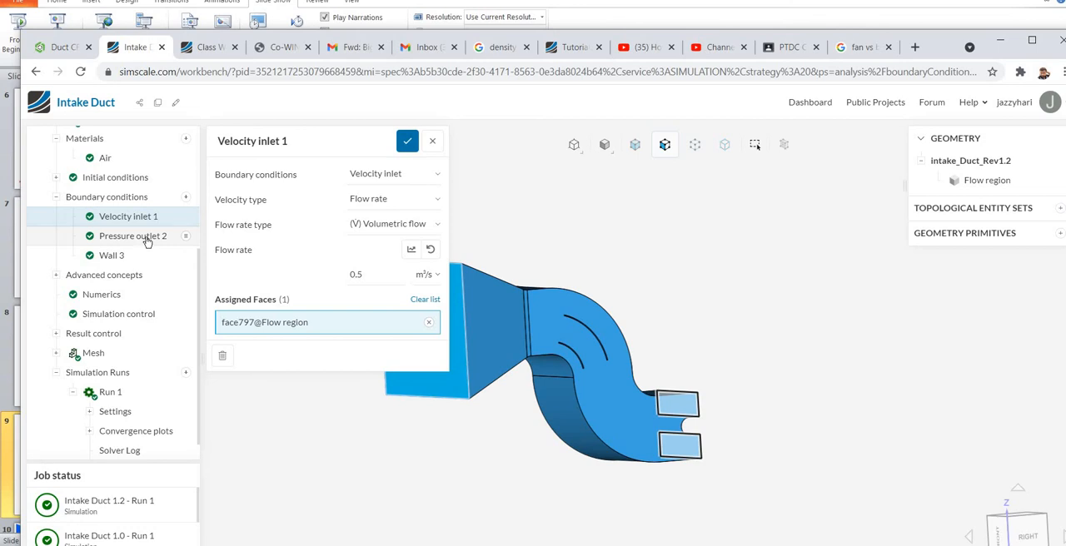
click(133, 236)
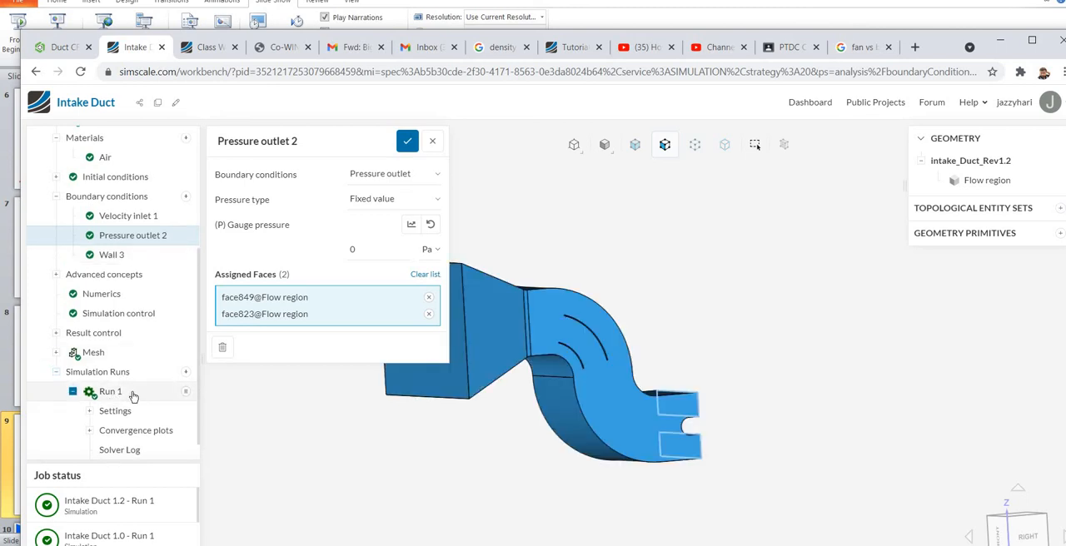
- Open the Run 1 results of Intake Duct 1.2 for post-processing and add a Y-oriented cutting plane coloured by velocity magnitude
scroll(133, 396, down, 1)
click(112, 367)
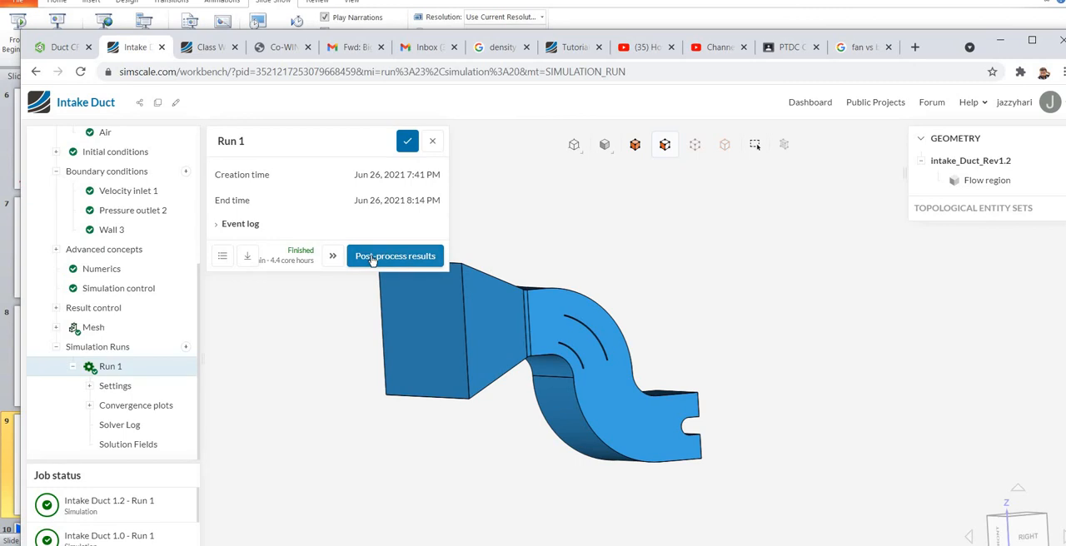
click(373, 257)
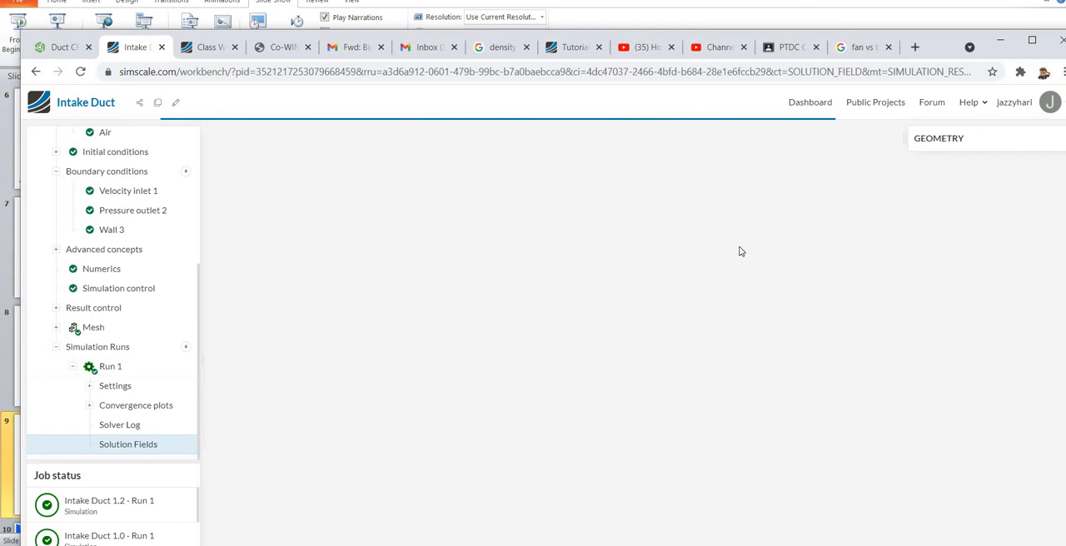
click(388, 203)
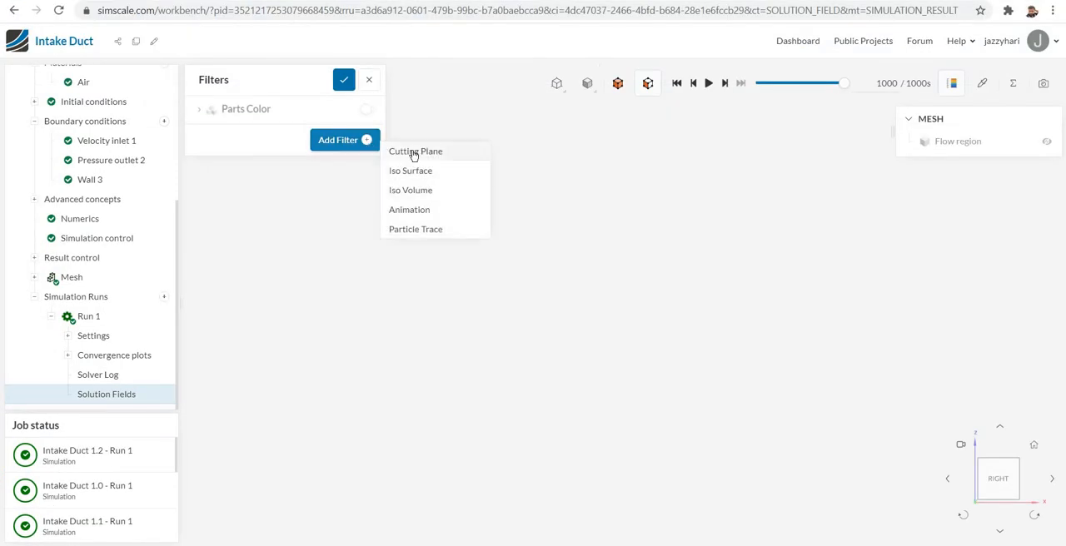
click(414, 153)
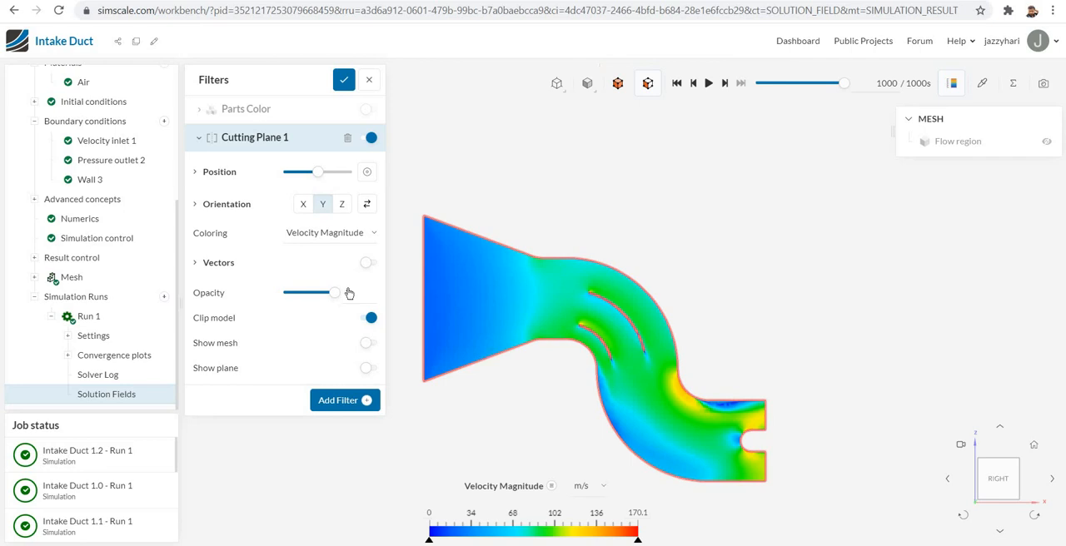
- Show velocity vectors on the cutting plane with a grid spacing of 0.032 and examine the flow around the vanes and outlets
click(369, 264)
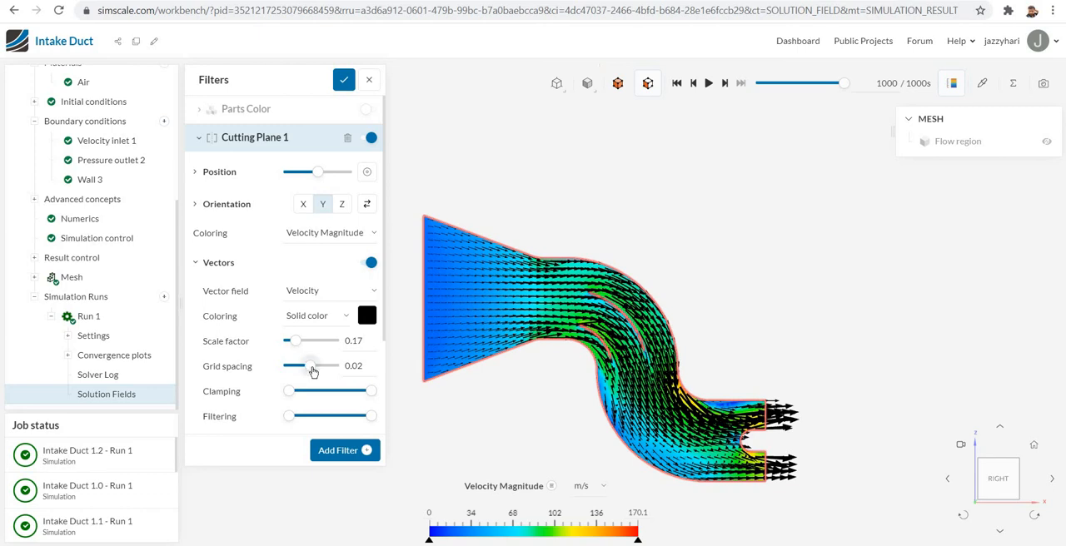
drag(314, 372, 327, 372)
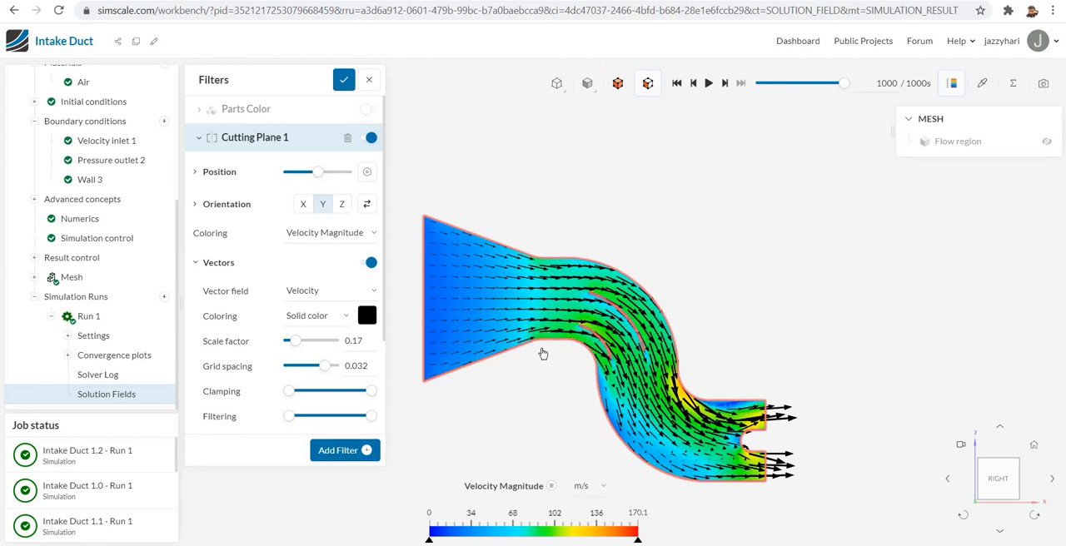
scroll(553, 356, up, 2)
scroll(554, 355, up, 3)
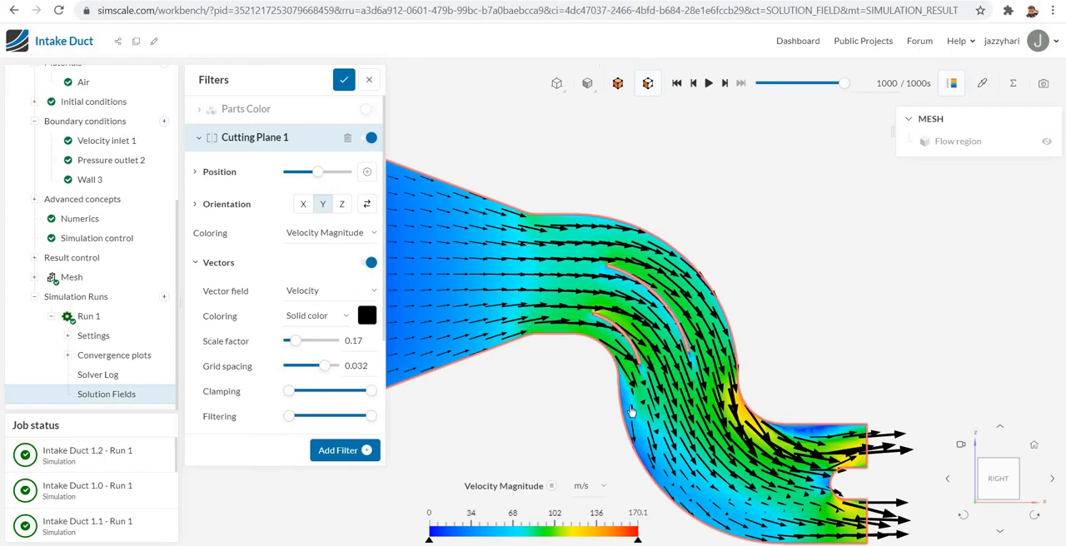
scroll(630, 411, up, 5)
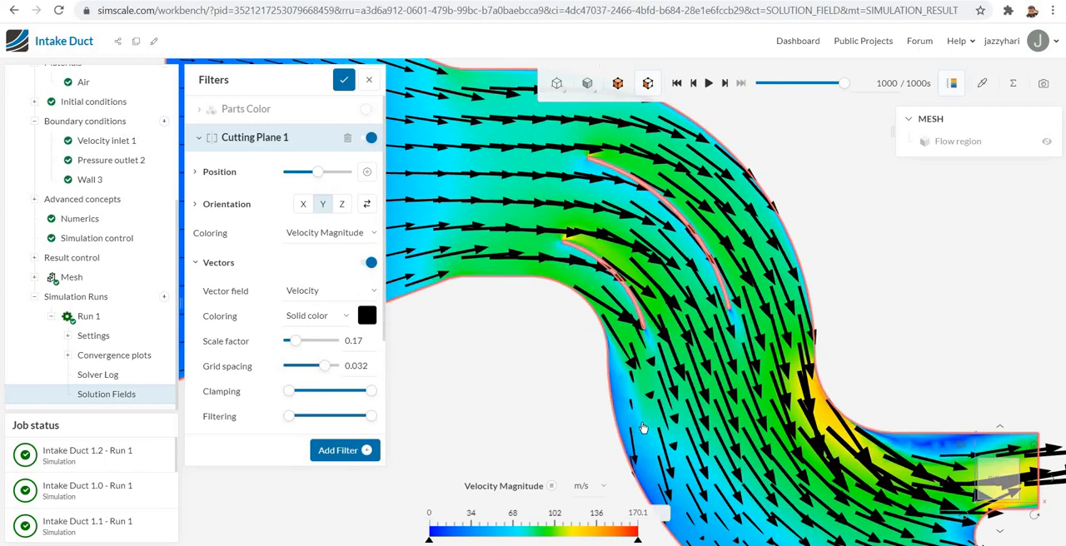
scroll(646, 406, down, 2)
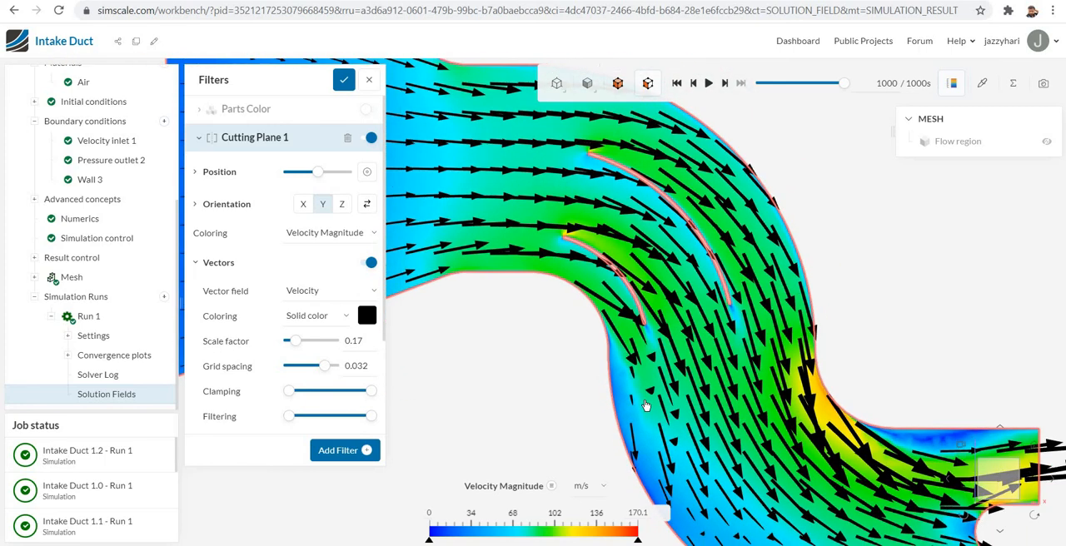
scroll(645, 406, down, 3)
scroll(900, 437, down, 3)
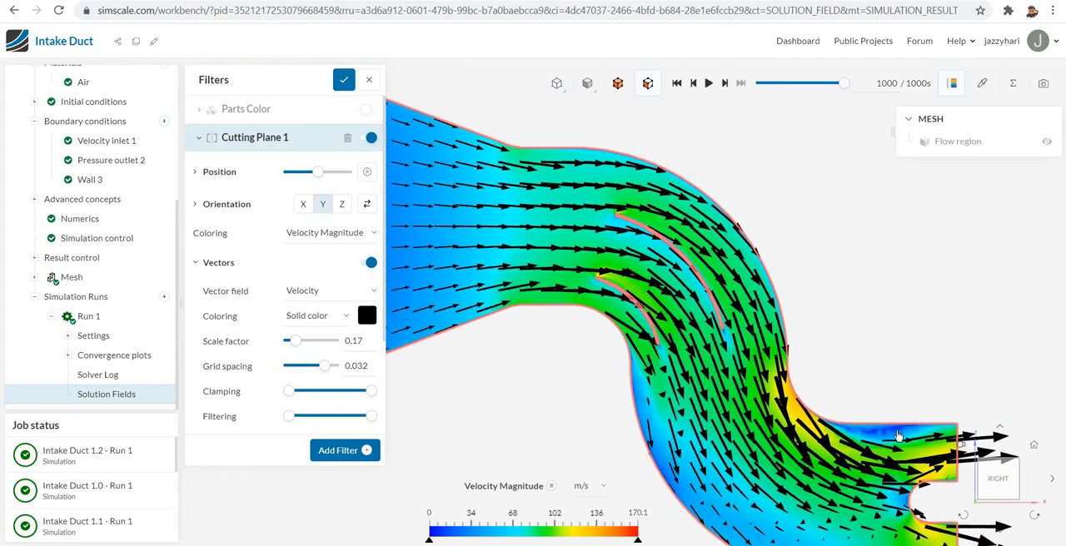
scroll(597, 449, down, 2)
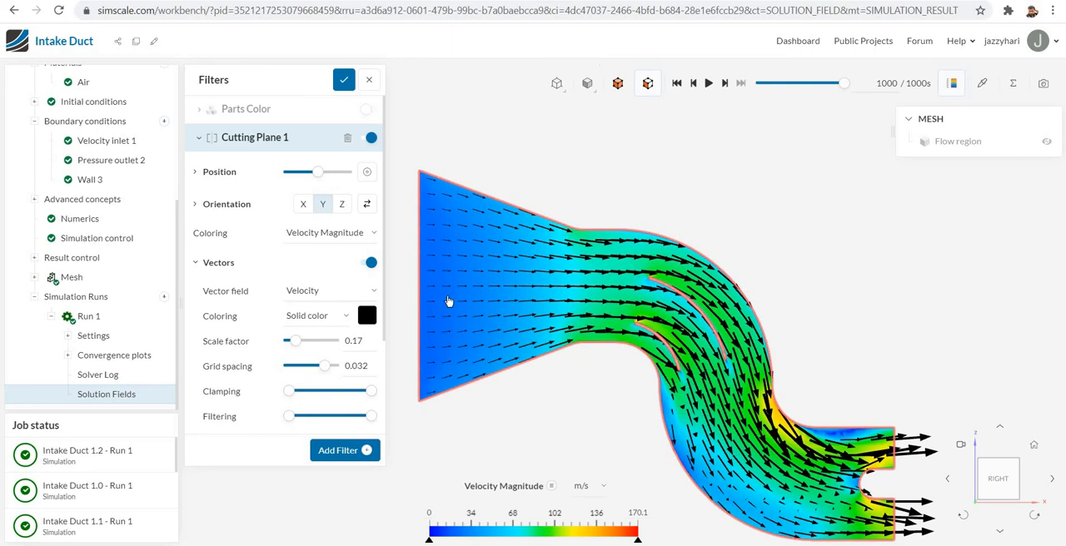
- Add a particle trace seeded near the centre of the inlet face with 7.1e-3 spacing, and hide the cutting plane
click(367, 450)
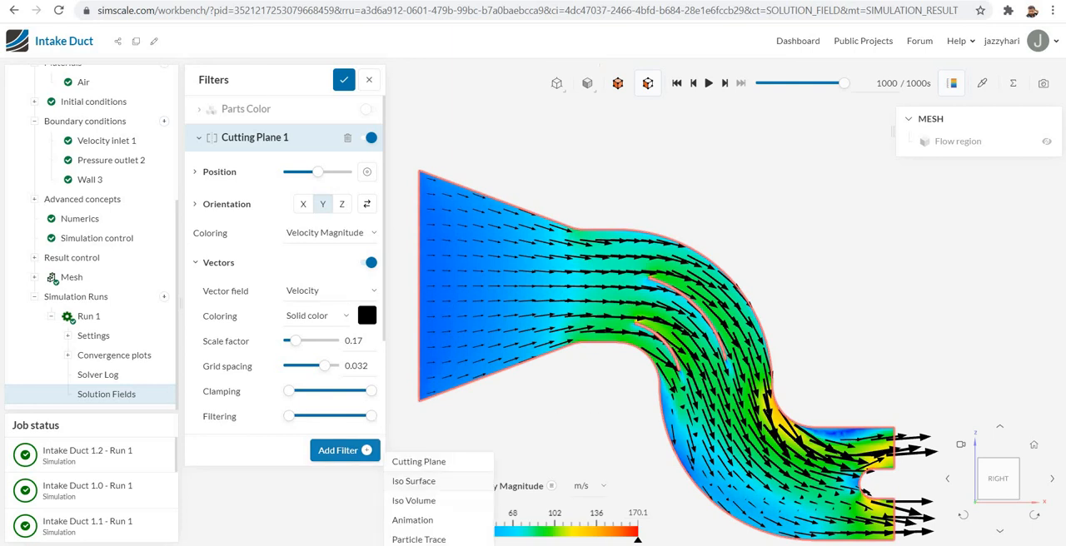
click(427, 540)
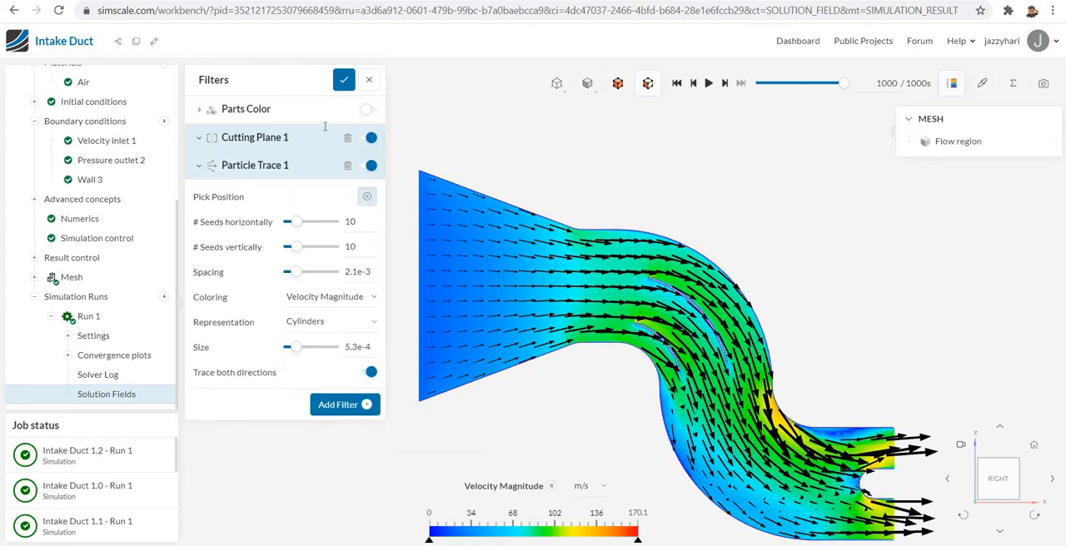
click(370, 139)
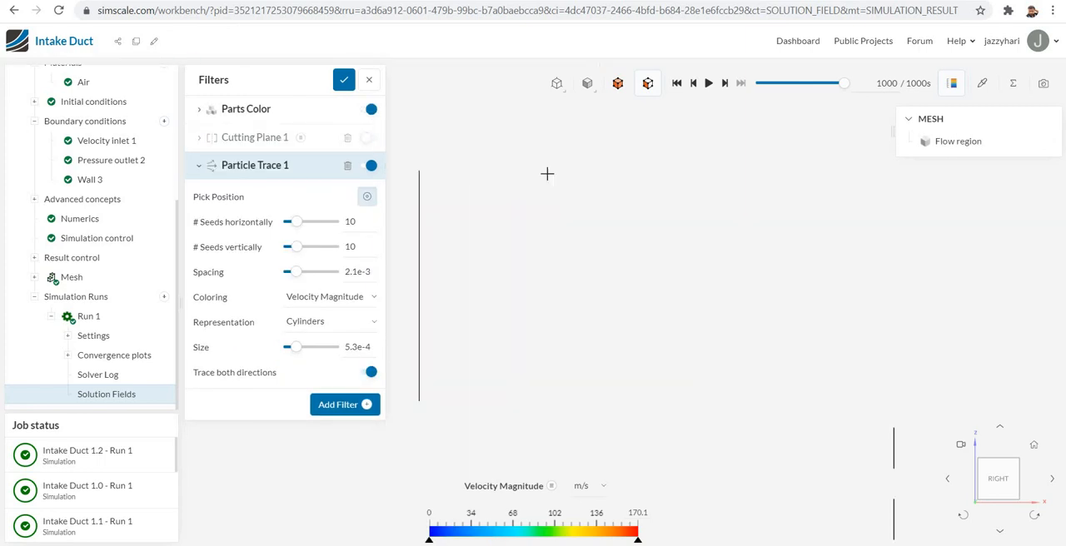
right_drag(696, 234, 732, 239)
drag(680, 245, 789, 258)
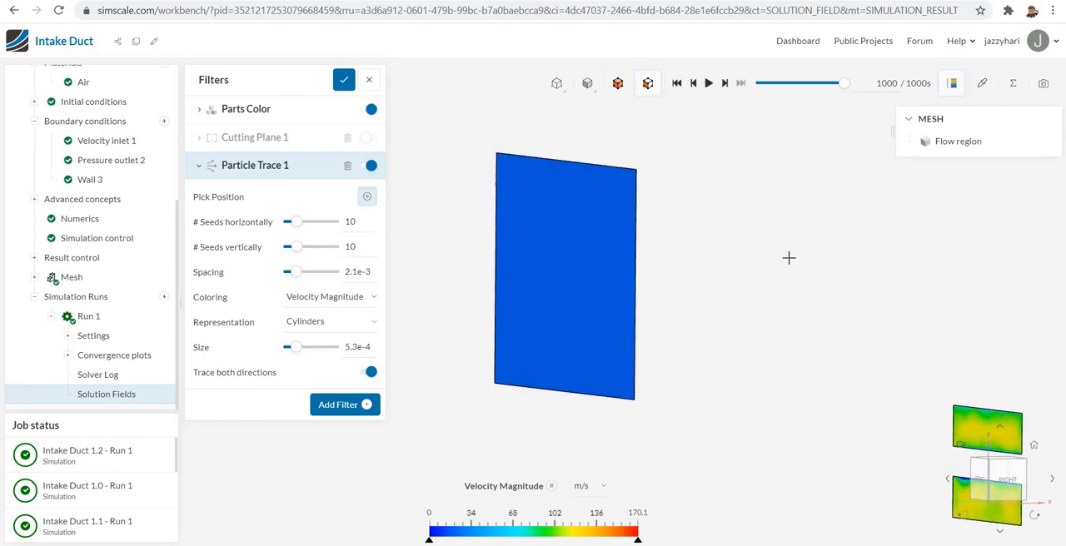
click(551, 270)
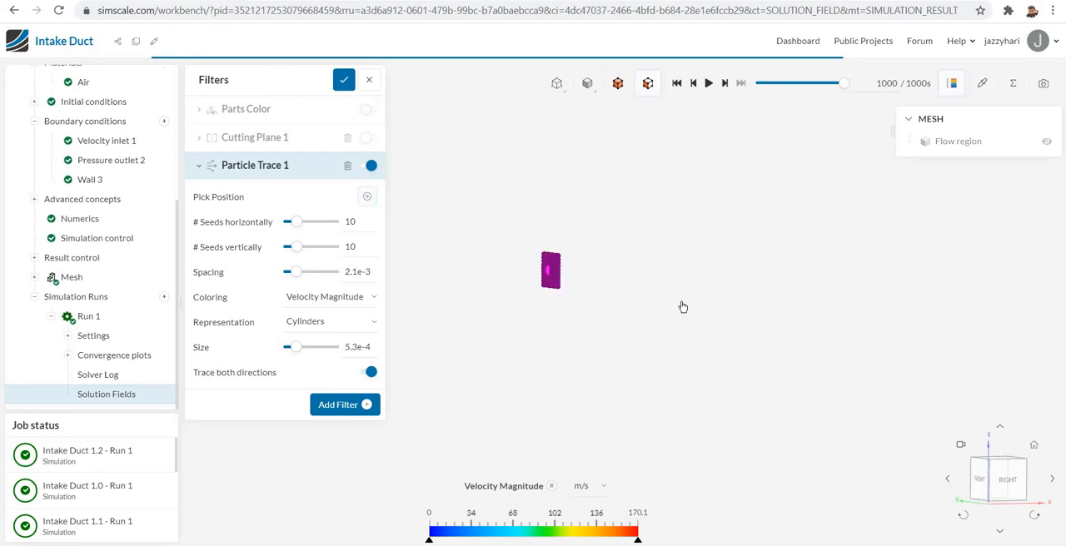
drag(301, 277, 321, 276)
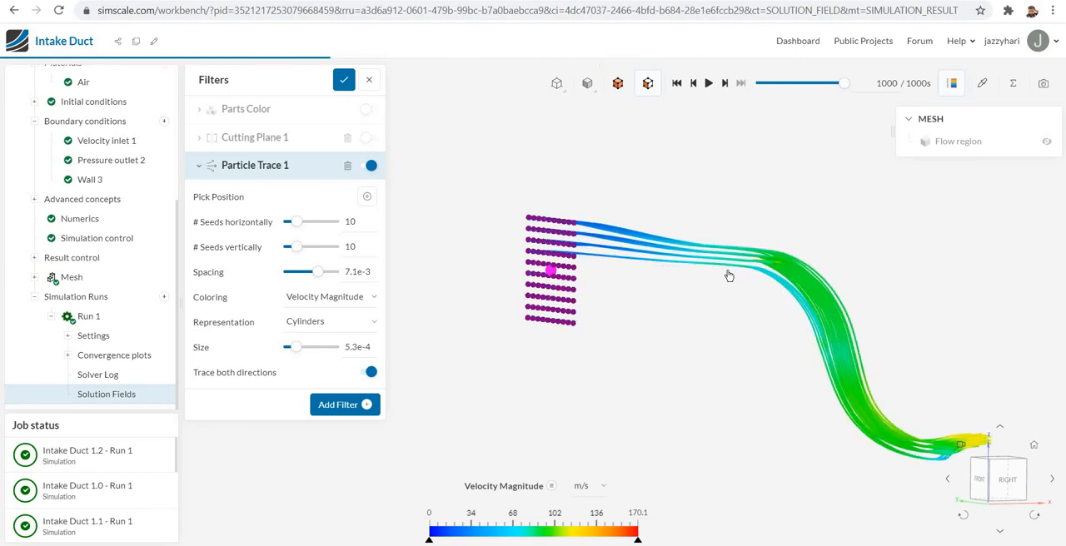
- Add an animation filter of type Particle Trace to the Rev1.2 results and play it
click(371, 409)
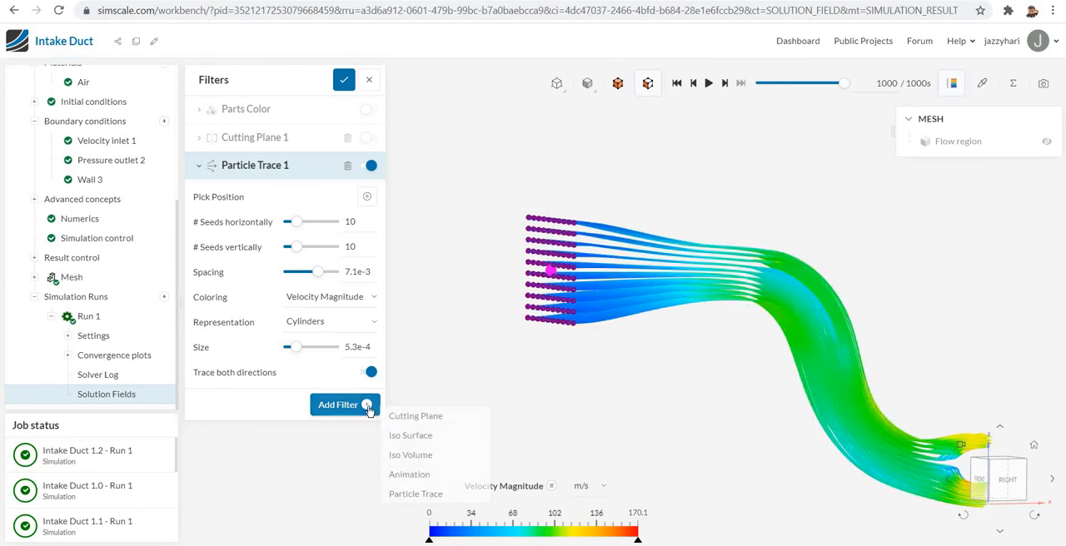
click(422, 482)
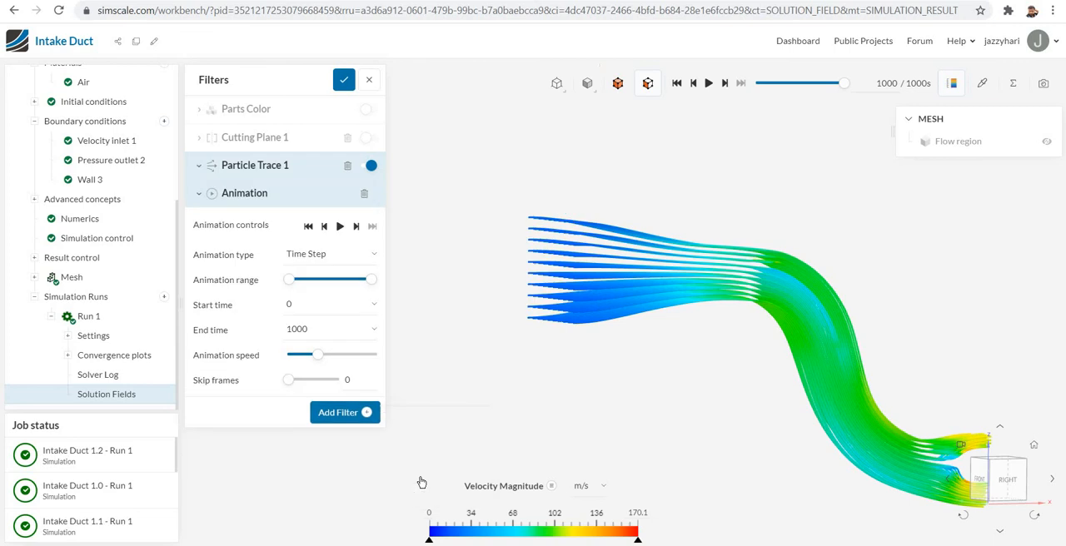
click(368, 257)
click(347, 284)
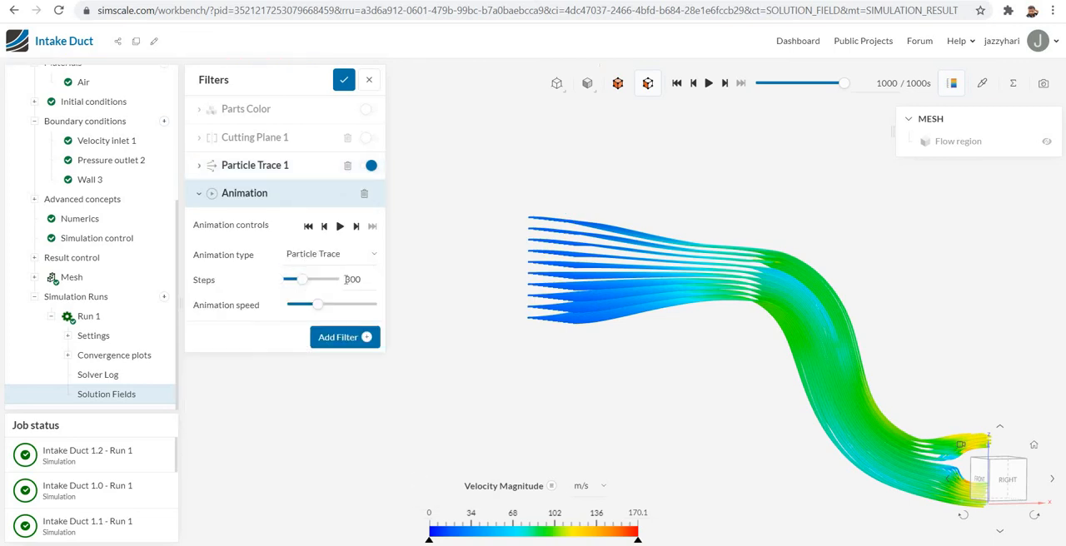
click(341, 227)
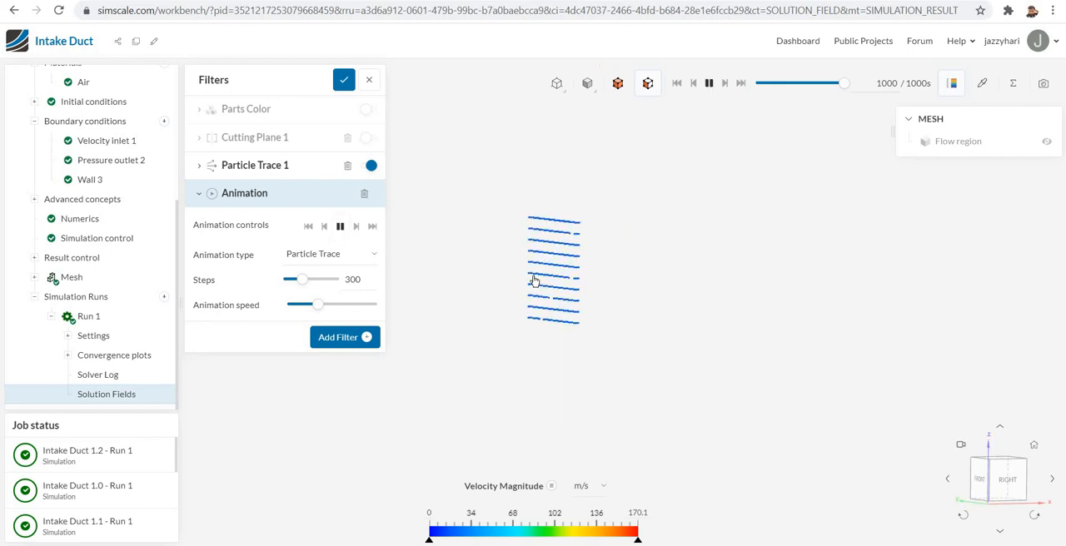